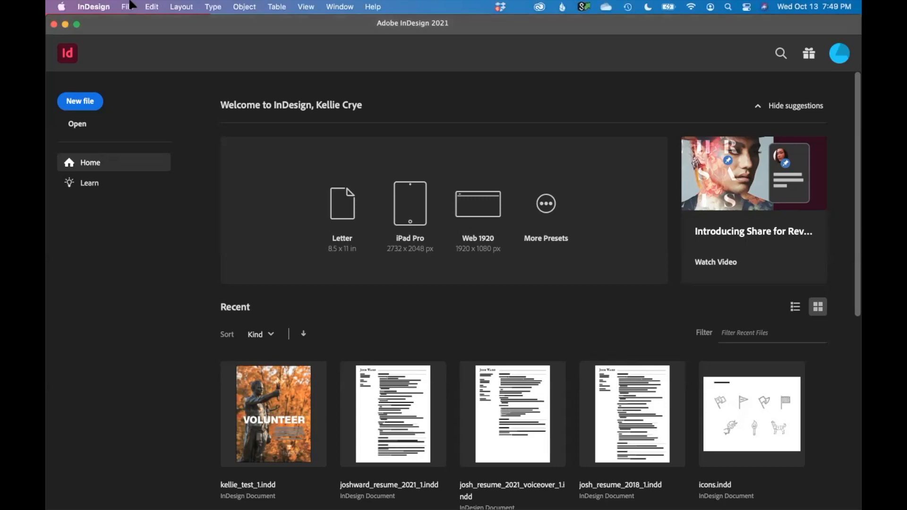
# Create a one-page Letter print document (8.5 x 11 in) named kellie_ad_test_v0.1 with facing pages turned off
pyautogui.moveTo(226, 23)
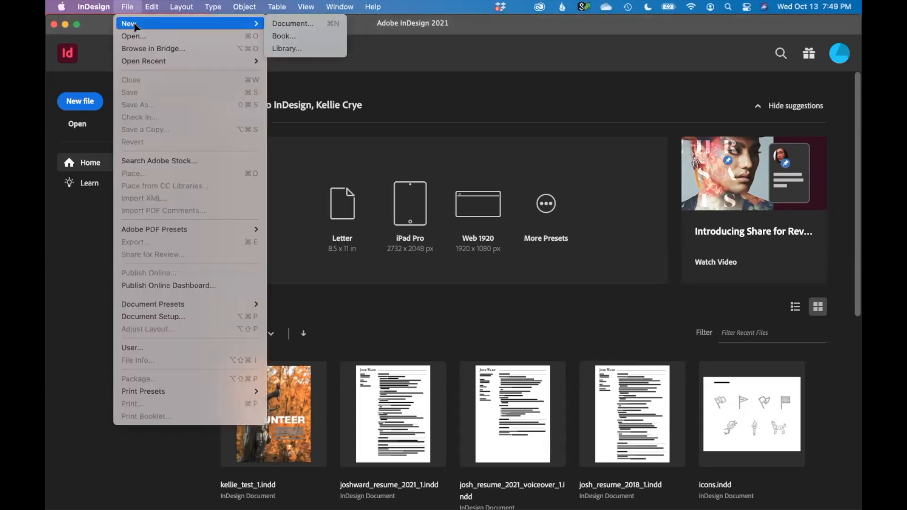
pyautogui.click(305, 24)
pyautogui.click(251, 44)
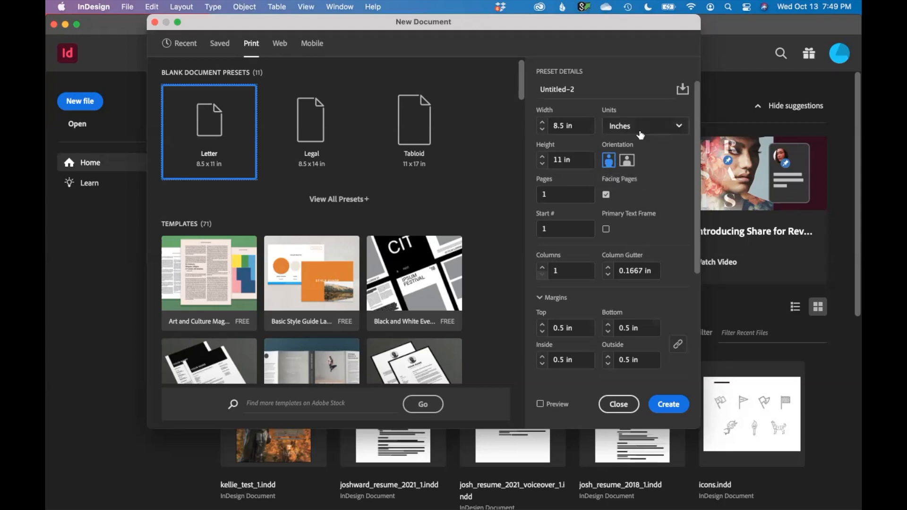
pyautogui.click(558, 195)
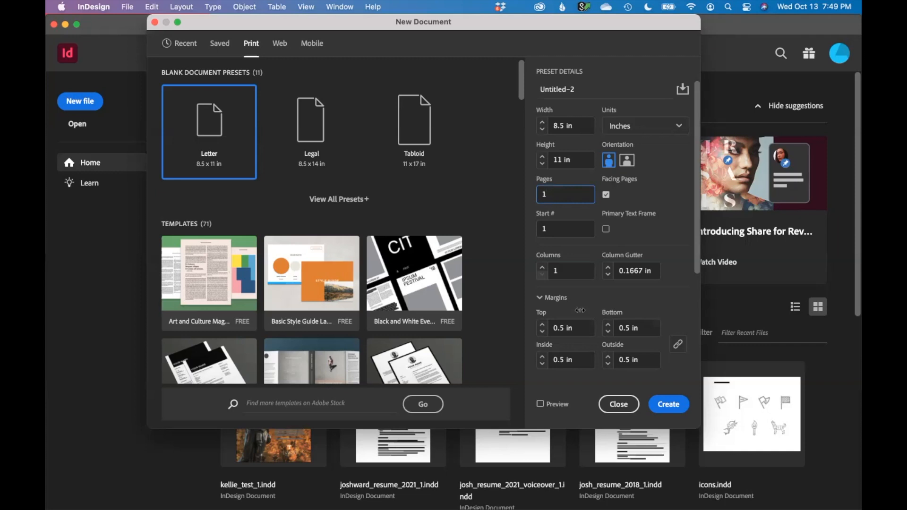
pyautogui.click(606, 195)
pyautogui.click(584, 88)
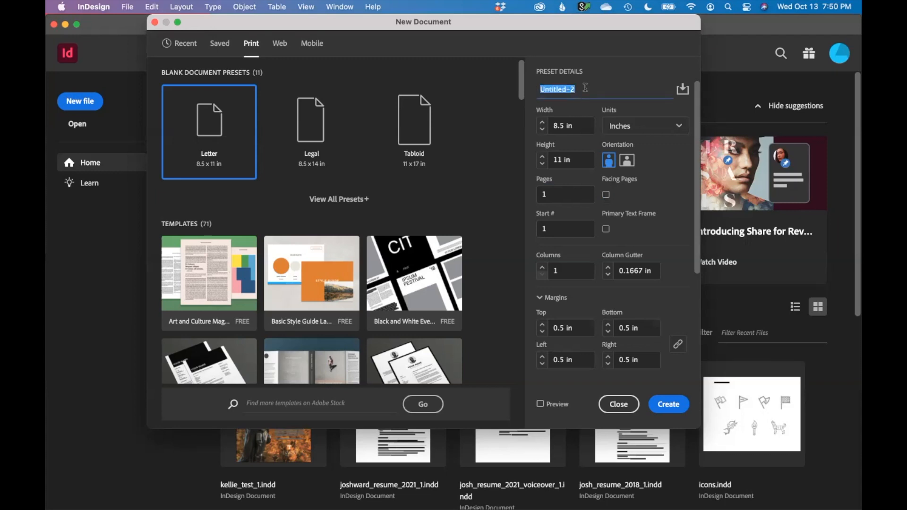
pyautogui.write('kellie_ad_test_v0.1')
pyautogui.click(675, 406)
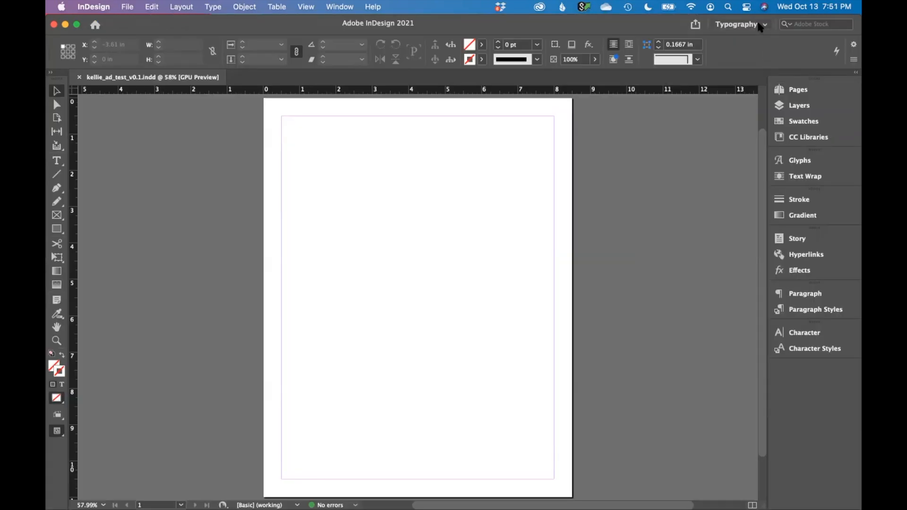
# Choose the Typography workspace
pyautogui.click(758, 26)
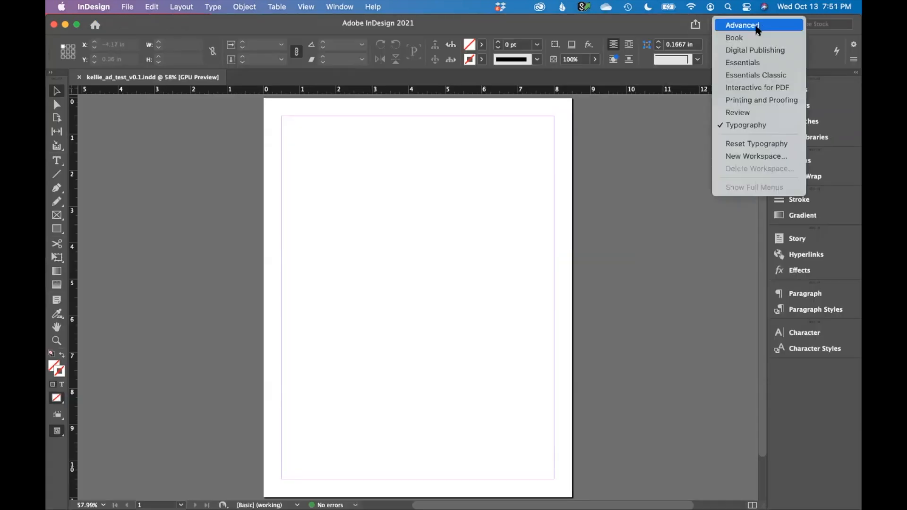
pyautogui.click(750, 125)
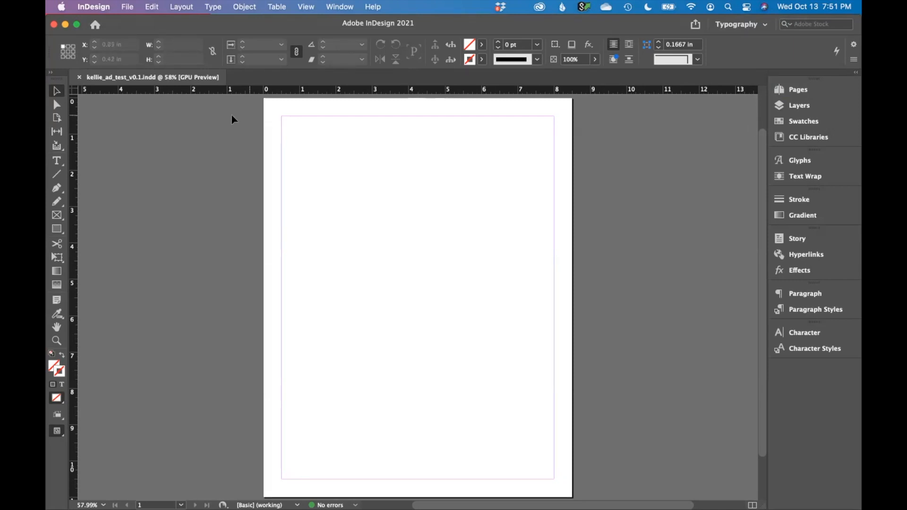
# Set all four page margins to 0.75 in with the margin preview turned on
pyautogui.click(181, 7)
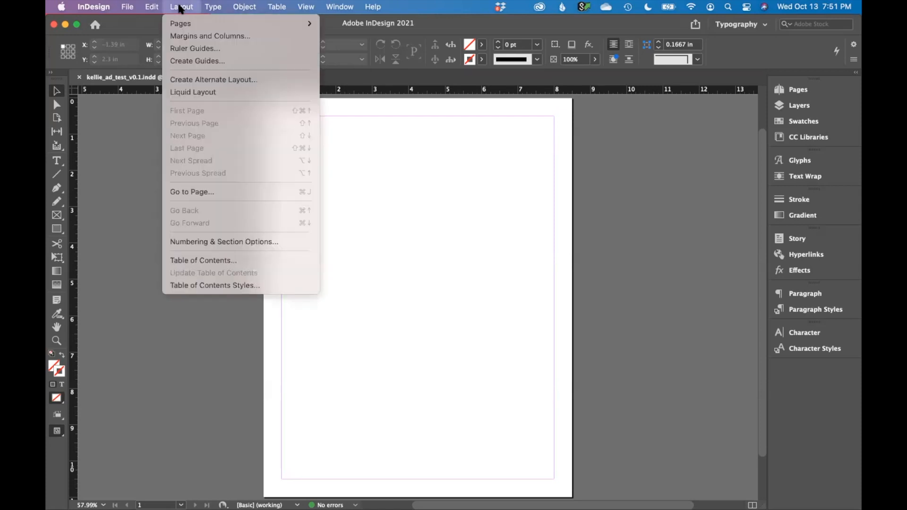
pyautogui.click(184, 37)
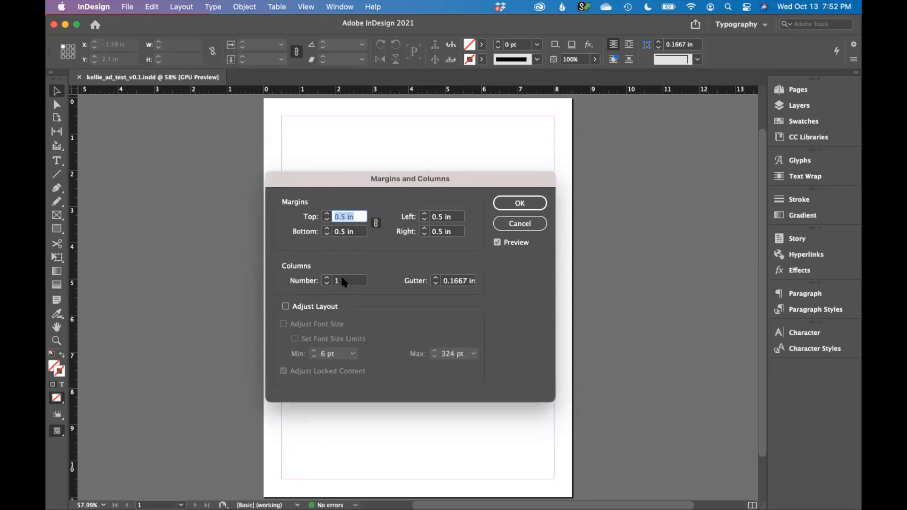
pyautogui.moveTo(364, 206); pyautogui.dragTo(655, 139)
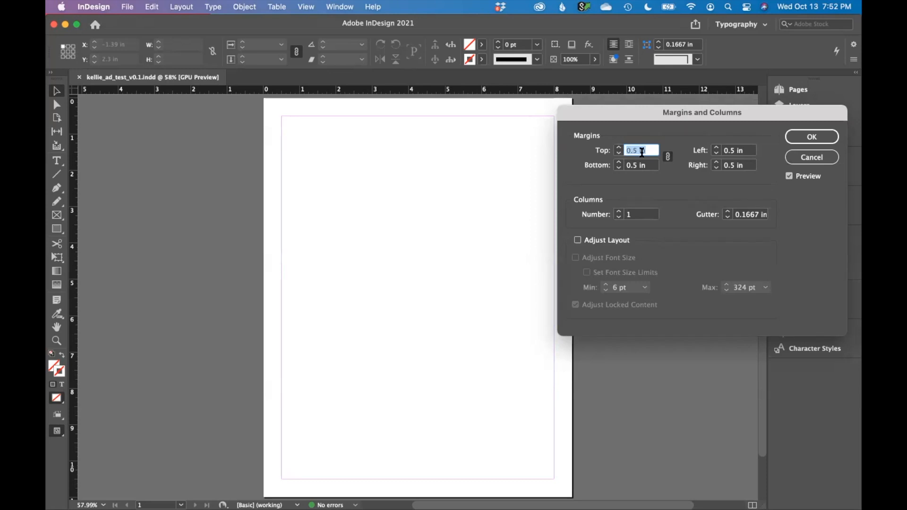
pyautogui.click(619, 147)
pyautogui.click(619, 147)
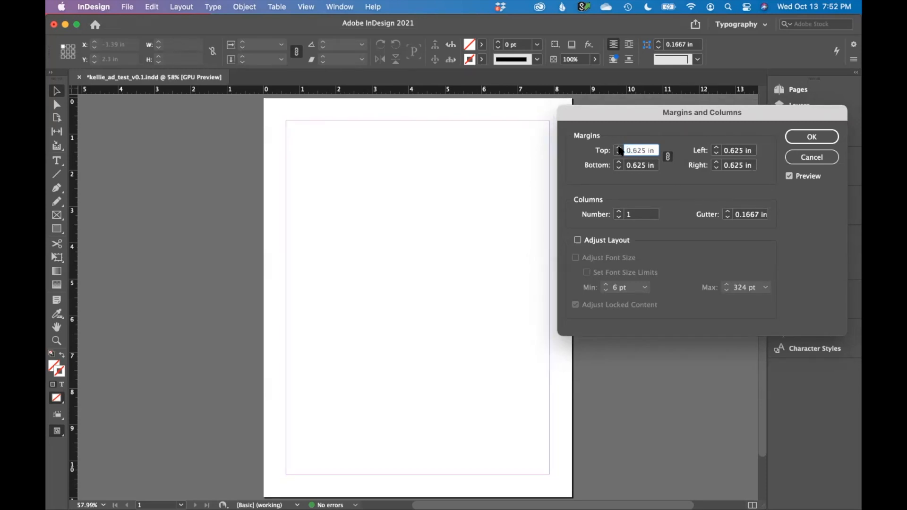
pyautogui.click(620, 148)
pyautogui.click(619, 148)
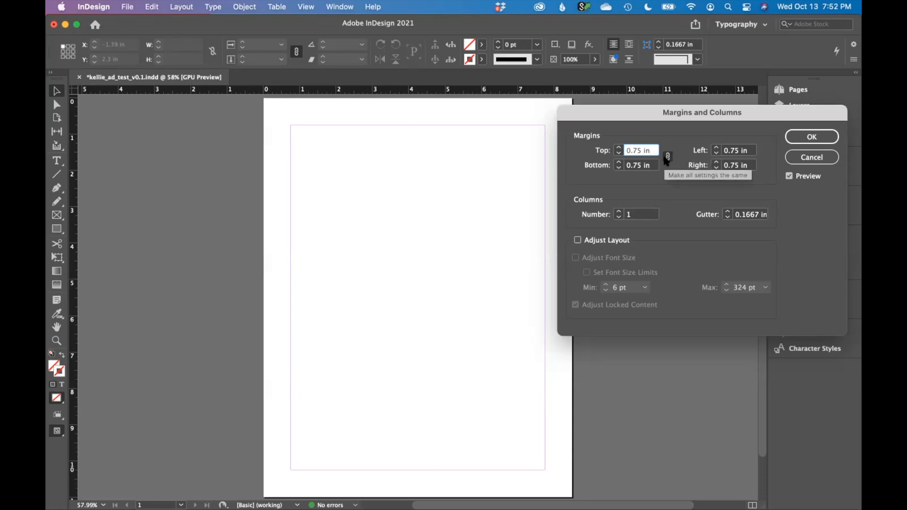
pyautogui.click(788, 177)
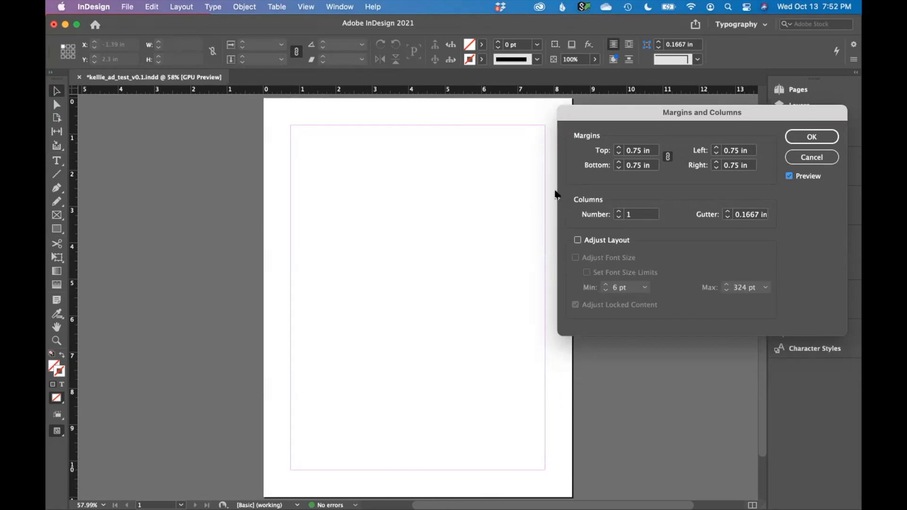
# Divide the page into 4 columns with a 0.25 in gutter and apply the margin and column settings
pyautogui.click(619, 213)
pyautogui.click(619, 212)
pyautogui.click(619, 212)
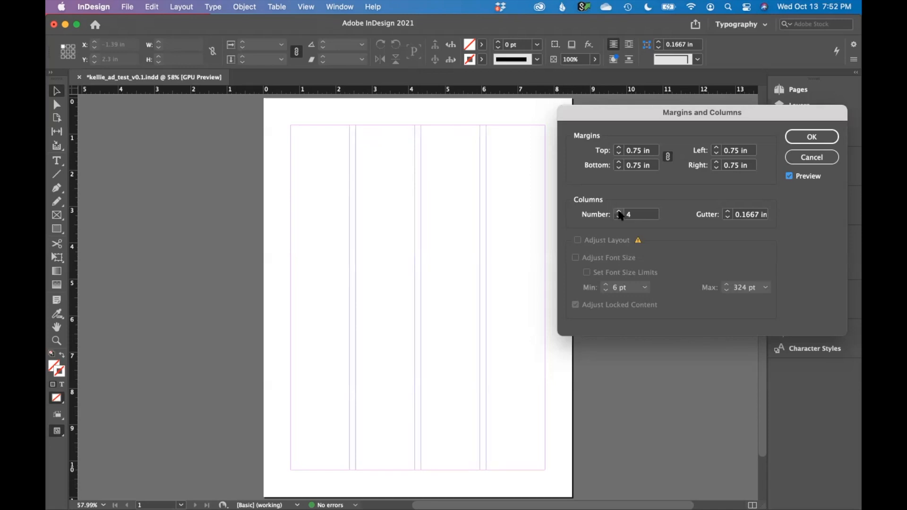
pyautogui.click(728, 213)
pyautogui.click(727, 212)
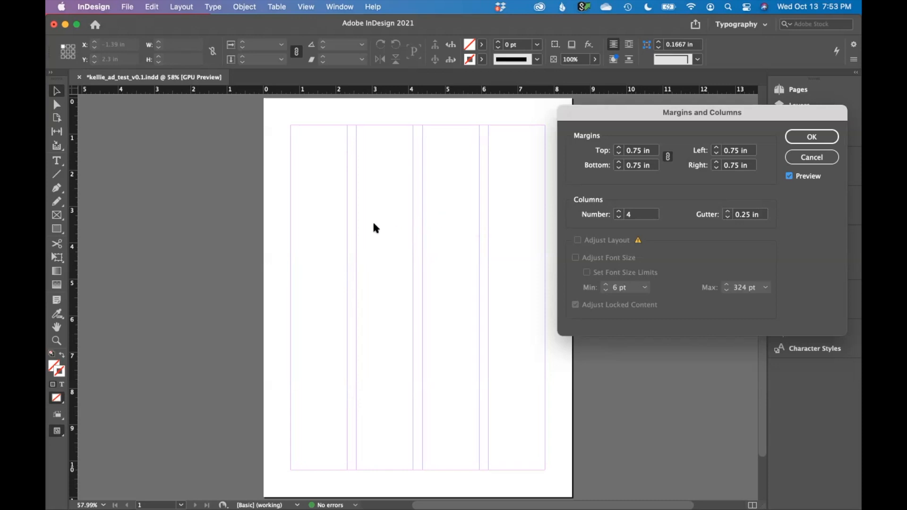
pyautogui.press('Return')
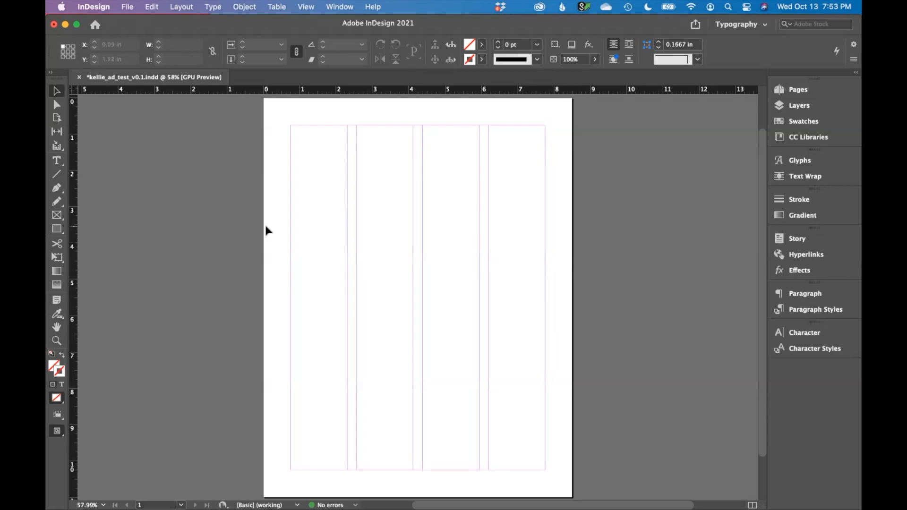
# Hide the page guides and show them again, twice
pyautogui.click(300, 8)
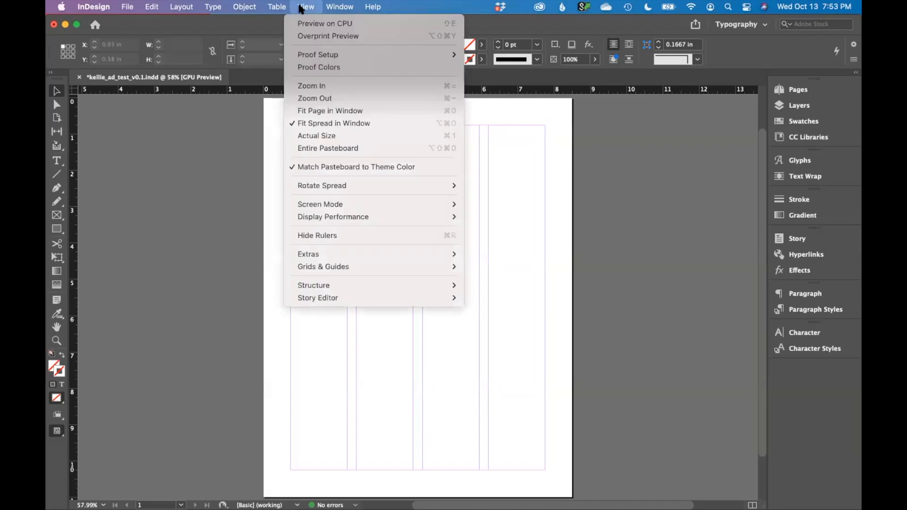
pyautogui.moveTo(411, 271)
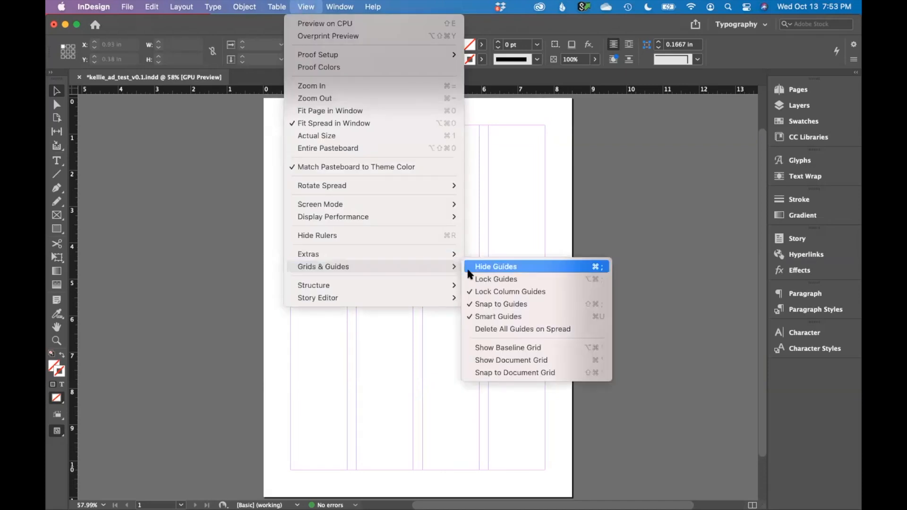
pyautogui.click(481, 267)
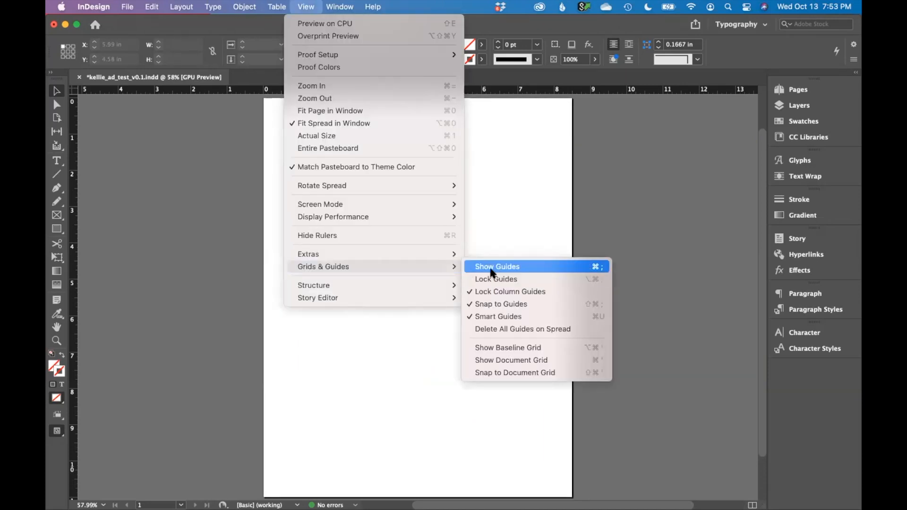
pyautogui.click(491, 268)
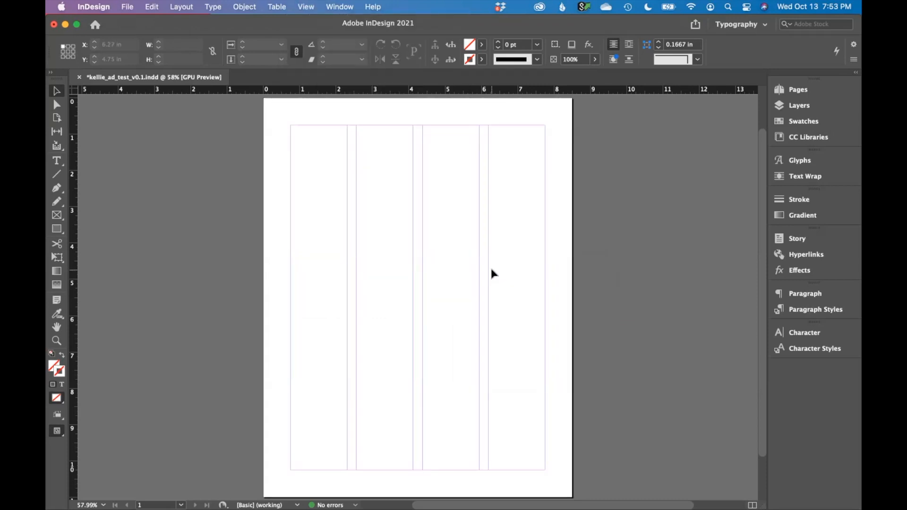
pyautogui.press('super+semicolon')
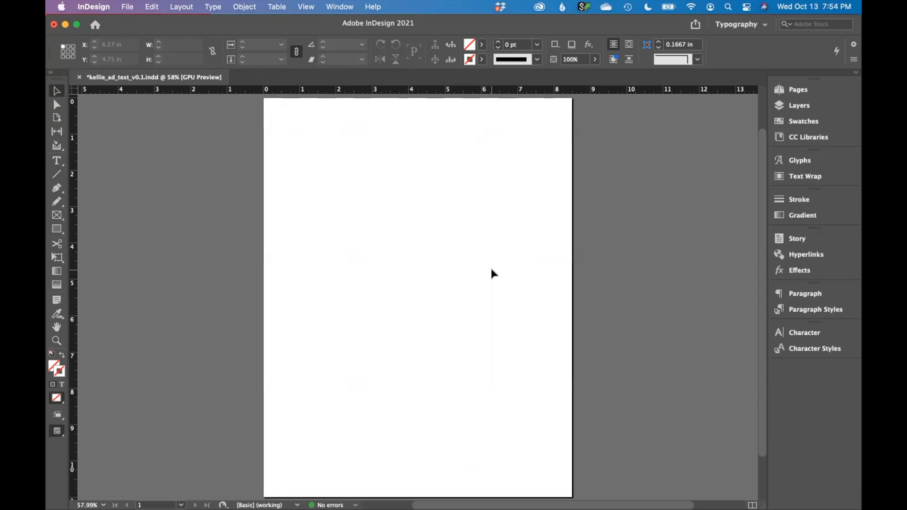
pyautogui.press('super+semicolon')
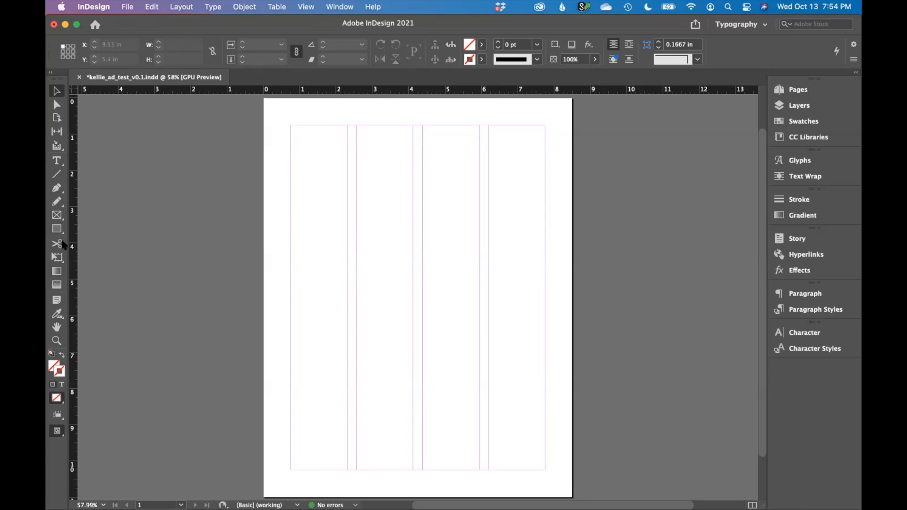
# Draw a rectangle frame covering the whole 8.5 x 11 in page and place 274366_20191105_Fall_Torchbearer_005.jpg in it
pyautogui.click(56, 215)
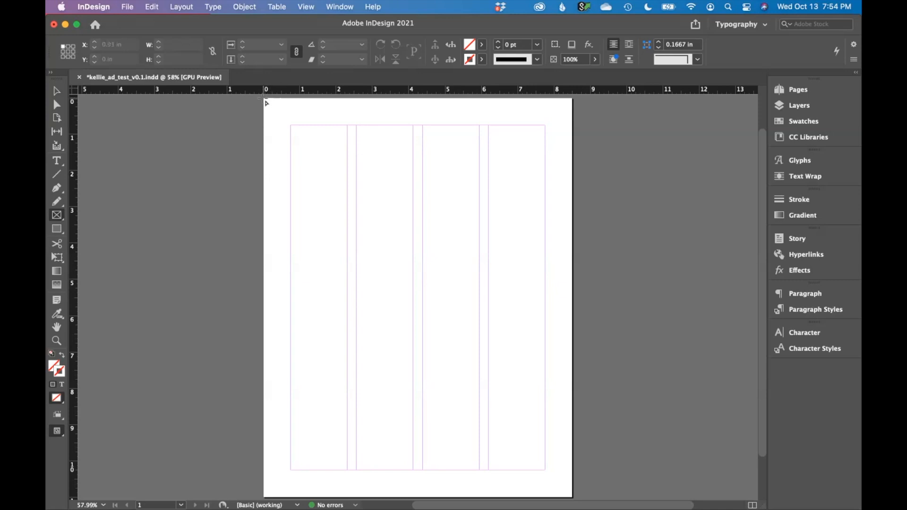
pyautogui.moveTo(264, 99); pyautogui.dragTo(572, 497)
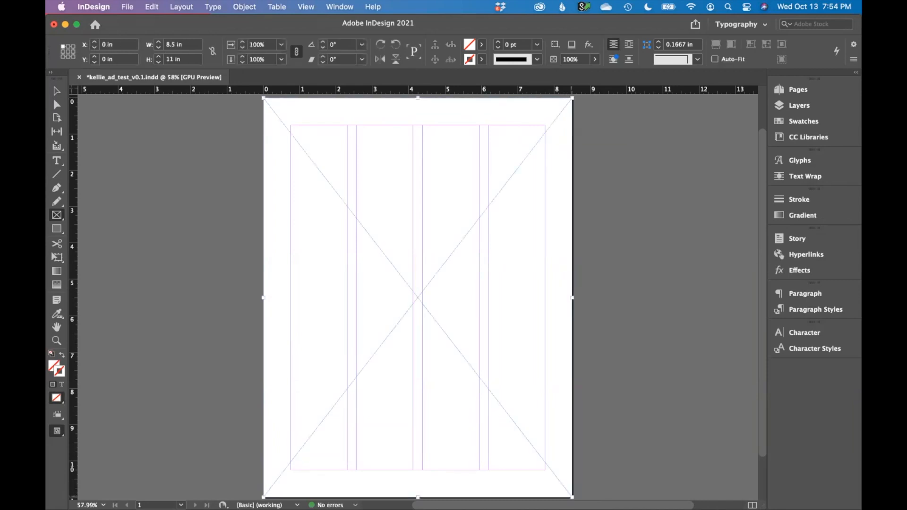
pyautogui.click(127, 7)
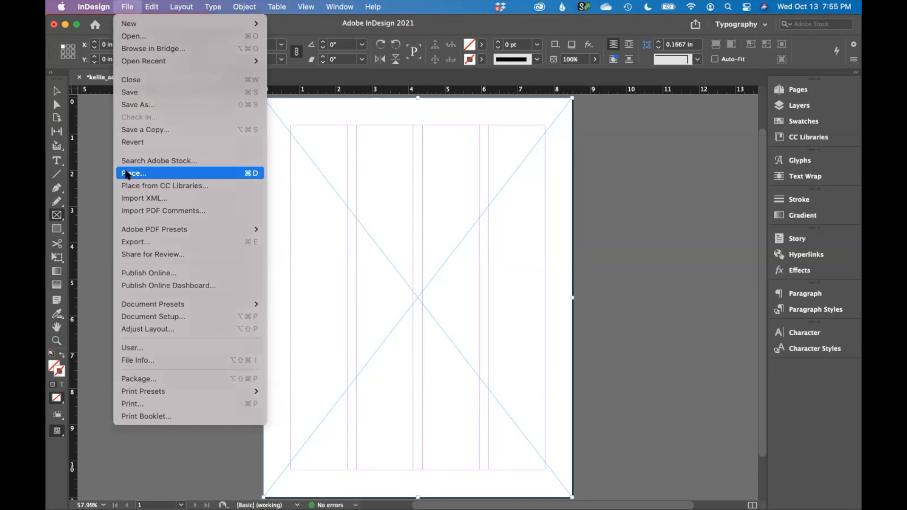
pyautogui.click(128, 173)
pyautogui.click(530, 51)
pyautogui.click(492, 195)
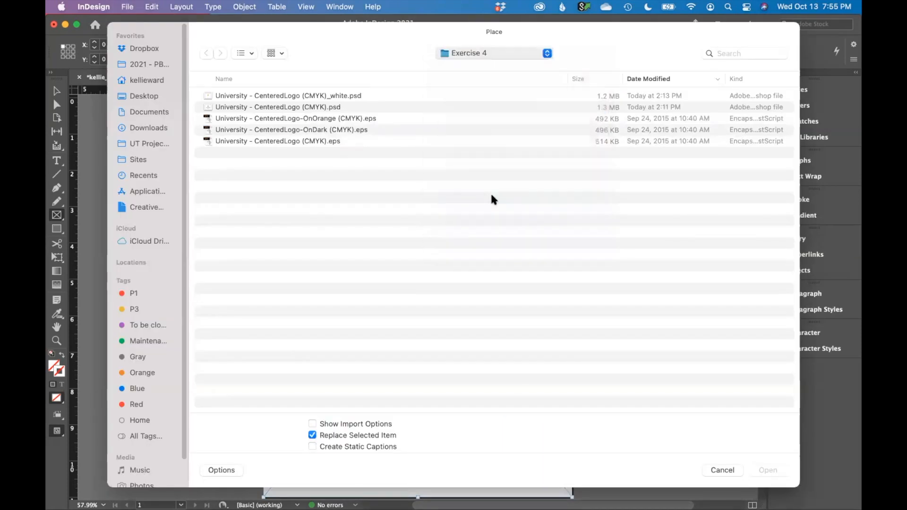
pyautogui.click(314, 130)
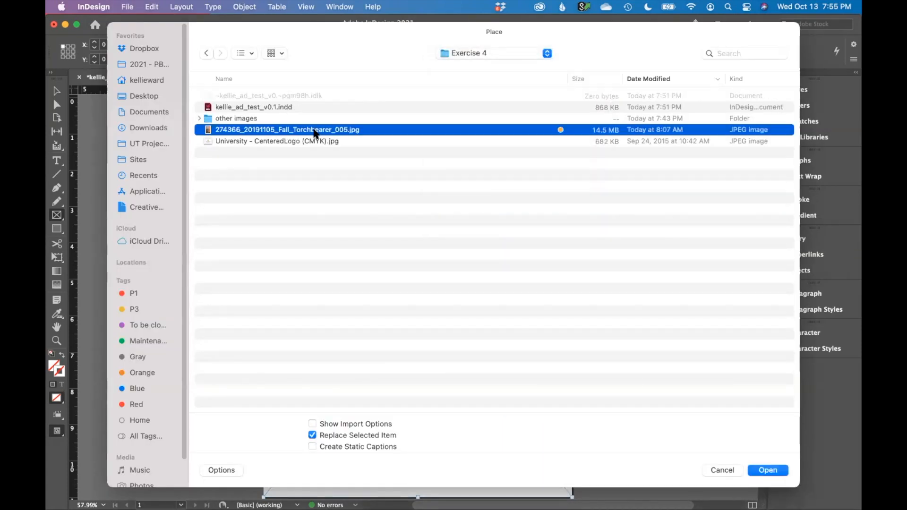
pyautogui.doubleClick(314, 131)
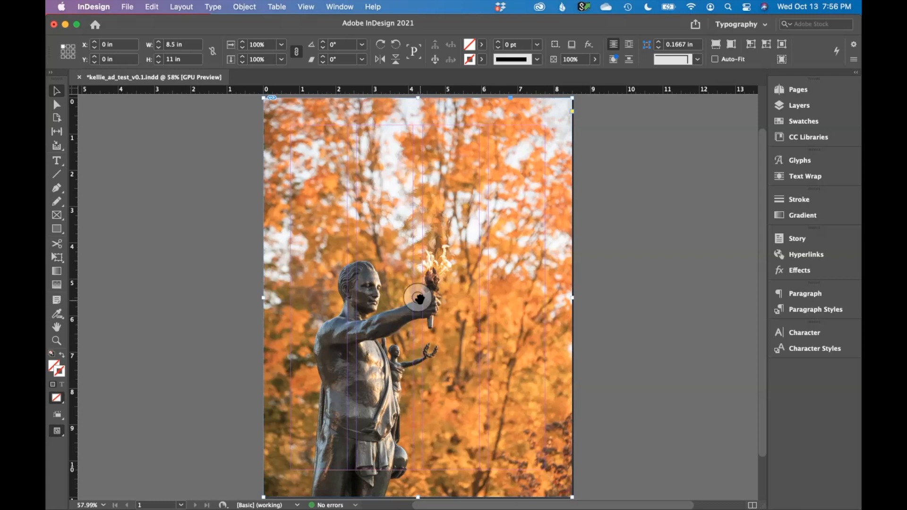
# Enlarge the statue photo inside its frame to about 10.8 x 16.2 in and reposition it at about X -0.625 in, Y -3.45 in to fill the page
pyautogui.moveTo(418, 297); pyautogui.dragTo(489, 313)
pyautogui.press('super+z')
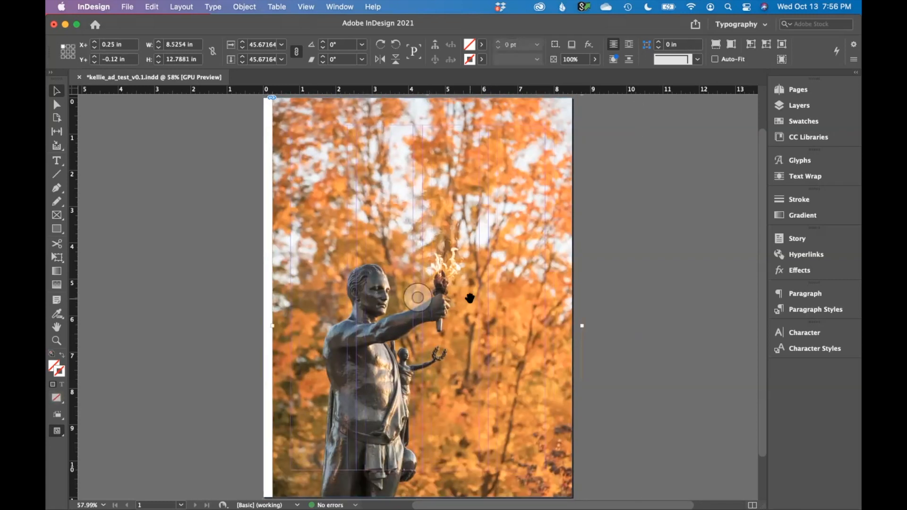
pyautogui.press('super+minus')
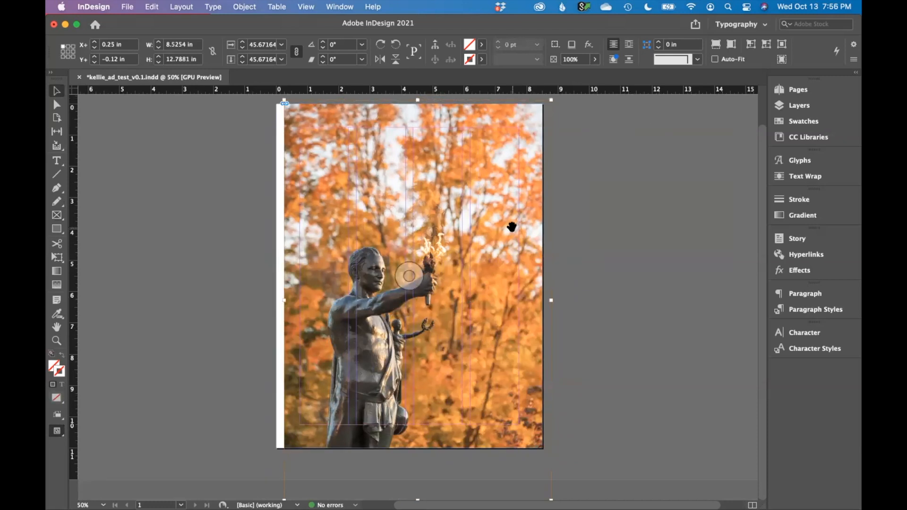
pyautogui.press('super+minus')
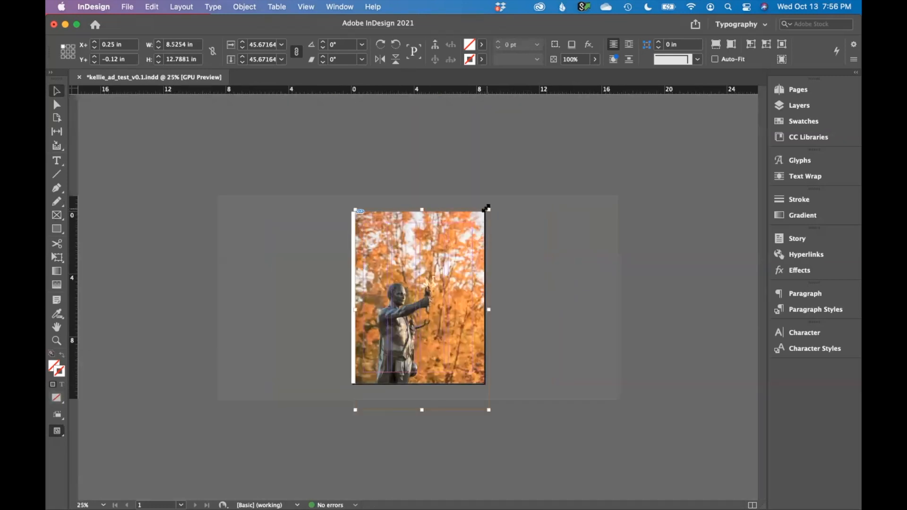
pyautogui.moveTo(486, 208); pyautogui.dragTo(512, 156)
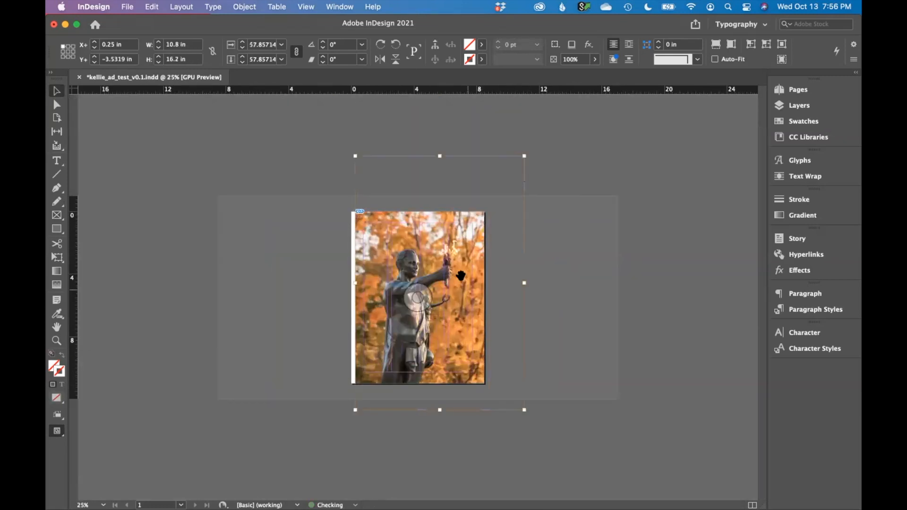
pyautogui.moveTo(447, 274); pyautogui.dragTo(449, 272)
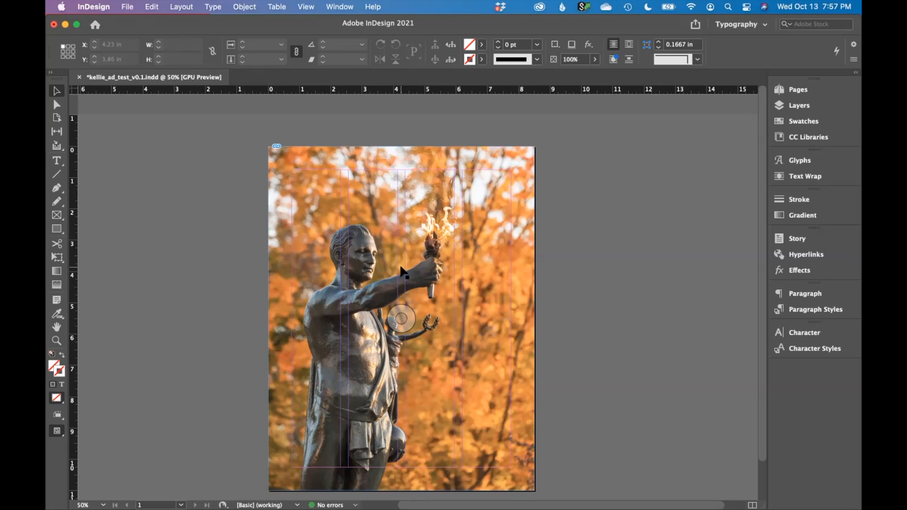
# Select the photo inside its frame and try to narrow it from its right edge
pyautogui.click(402, 321)
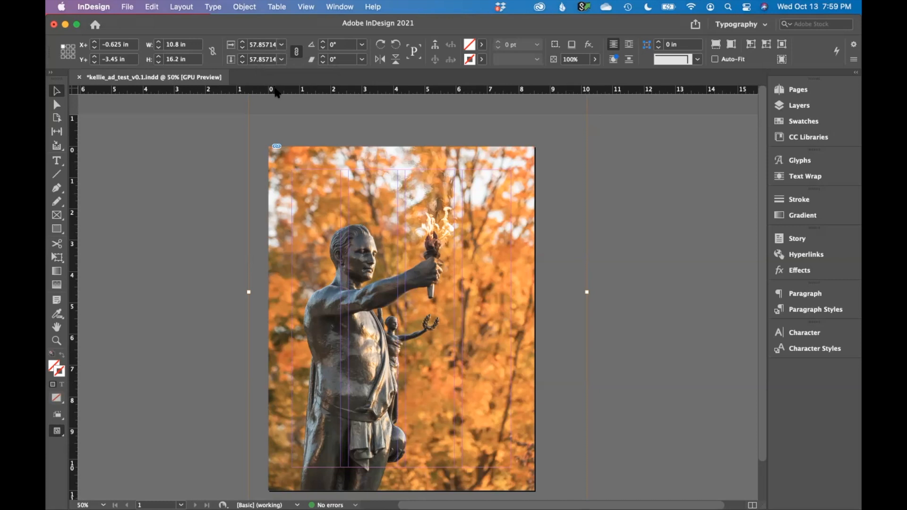
pyautogui.moveTo(586, 292); pyautogui.dragTo(503, 292)
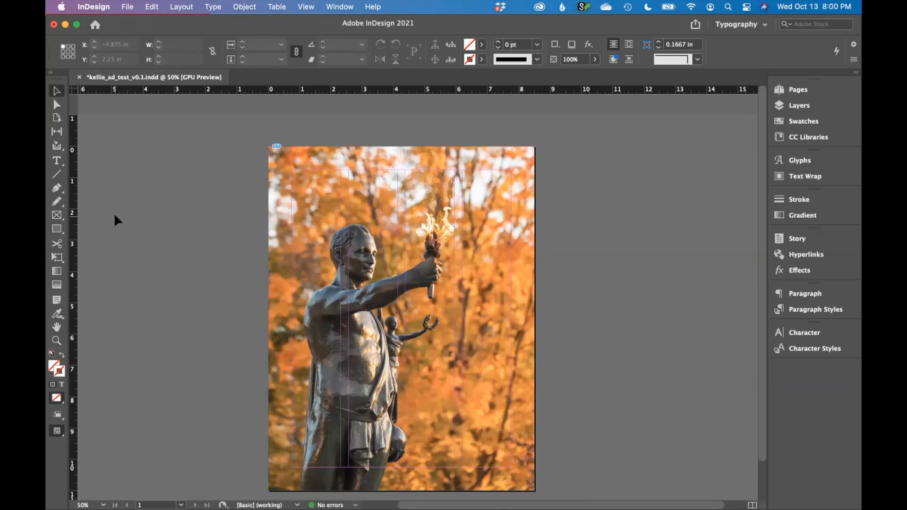
# Create a text frame across the upper part of the page, about 7.5 in wide, and enter the headline "It takes a Volunteer"
pyautogui.click(56, 162)
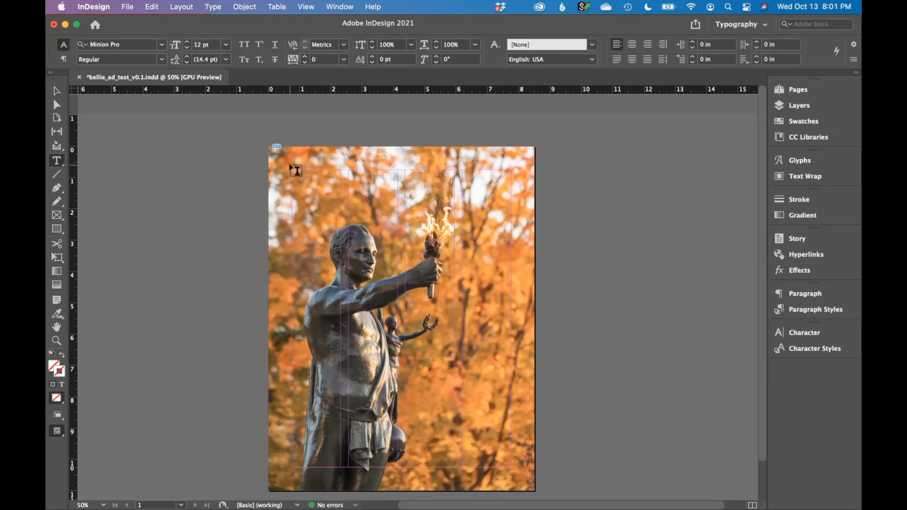
pyautogui.moveTo(295, 170); pyautogui.dragTo(525, 235)
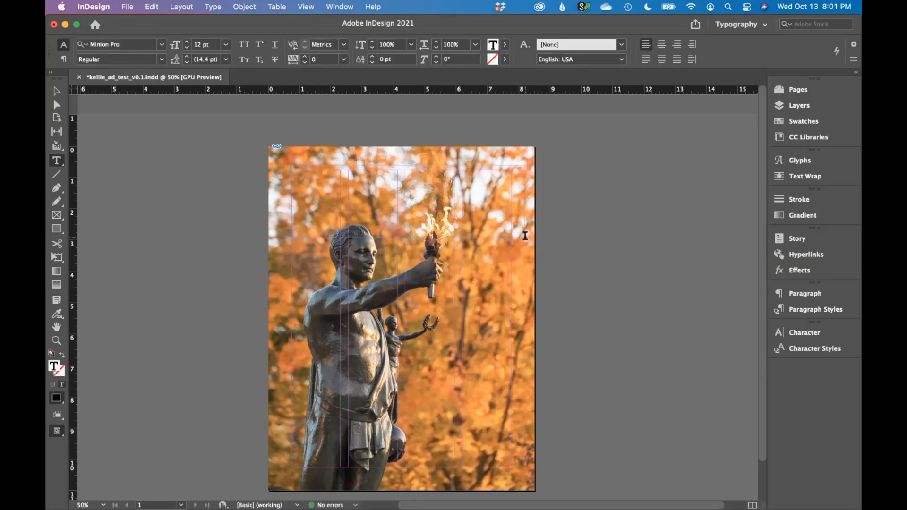
pyautogui.write('It takes a Volunteer')
pyautogui.press('super+1')
# Set the font of the whole headline to Helvetica Regular
pyautogui.press('super+a')
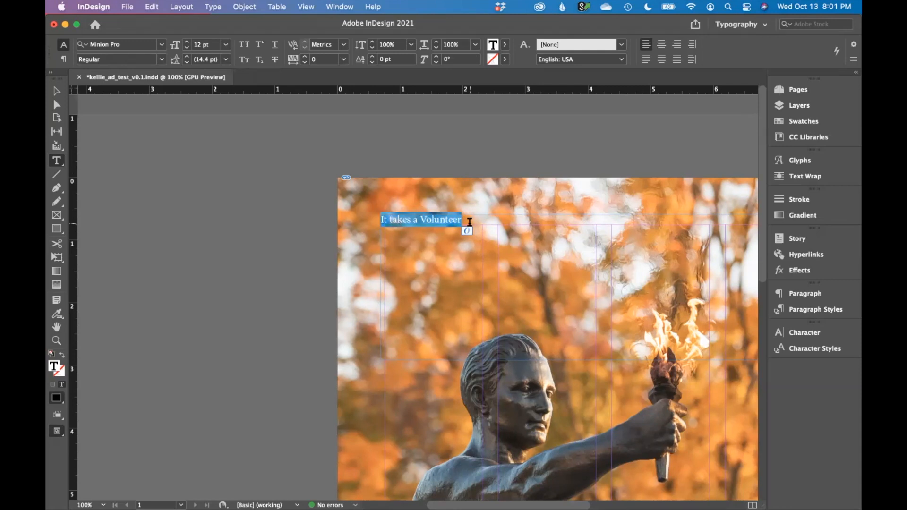
pyautogui.click(794, 333)
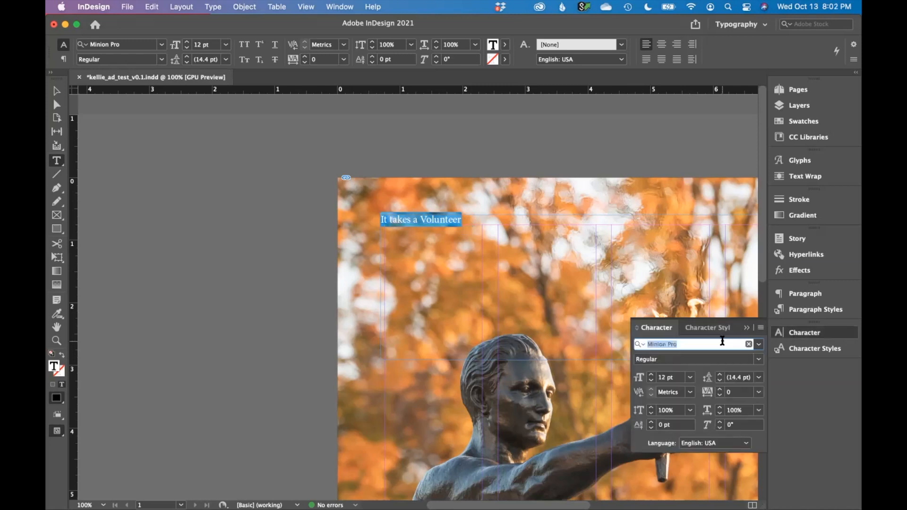
pyautogui.write('helve')
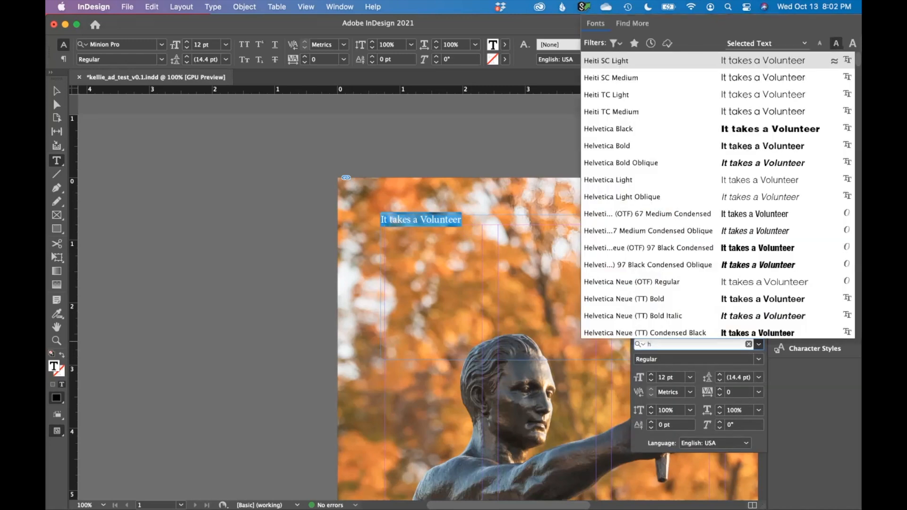
pyautogui.scroll(-5, 656, 249)
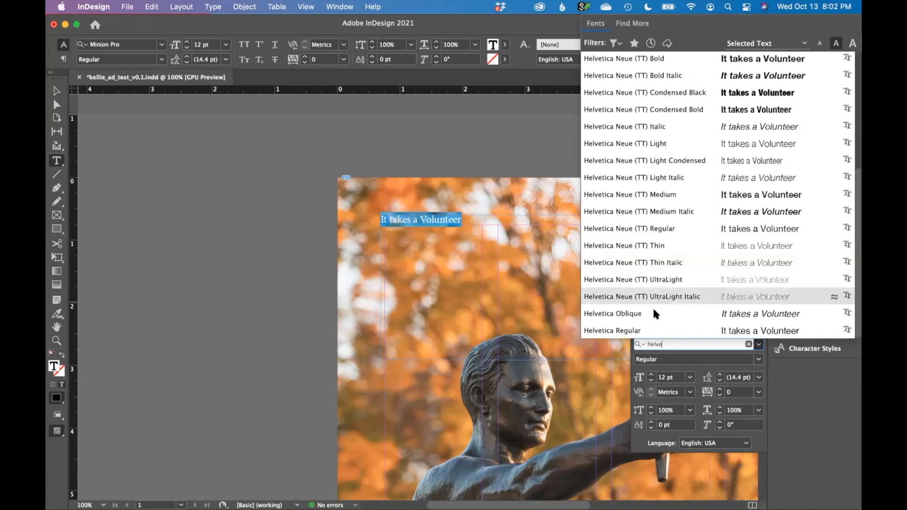
pyautogui.click(642, 327)
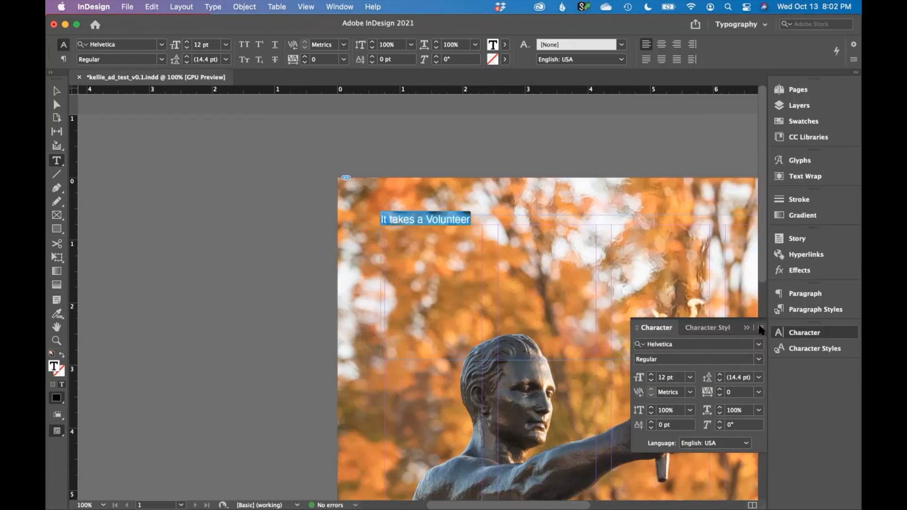
# Apply All Caps to the headline and enlarge it to 42 pt
pyautogui.click(760, 328)
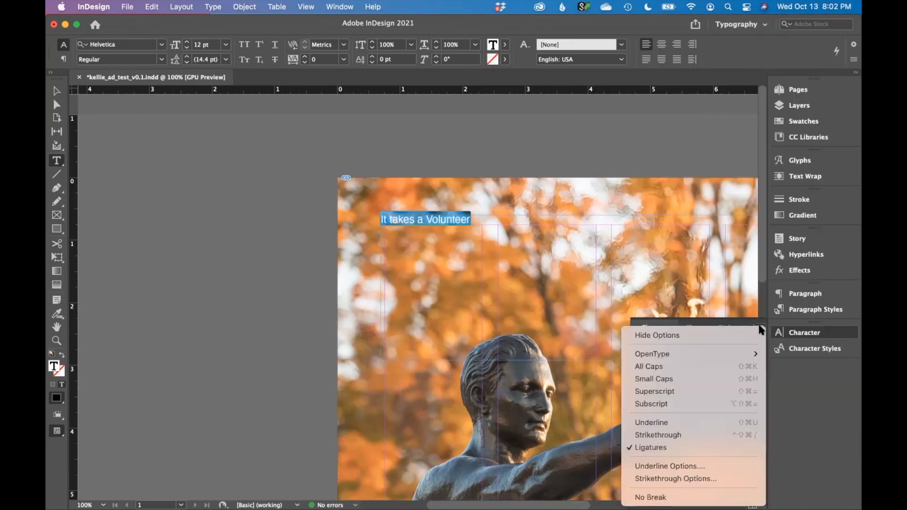
pyautogui.click(648, 368)
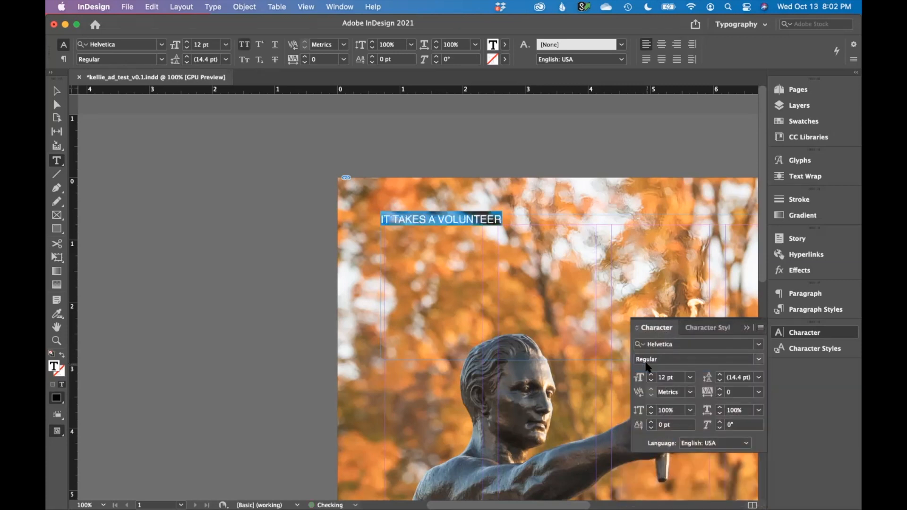
pyautogui.click(650, 374)
pyautogui.click(651, 374)
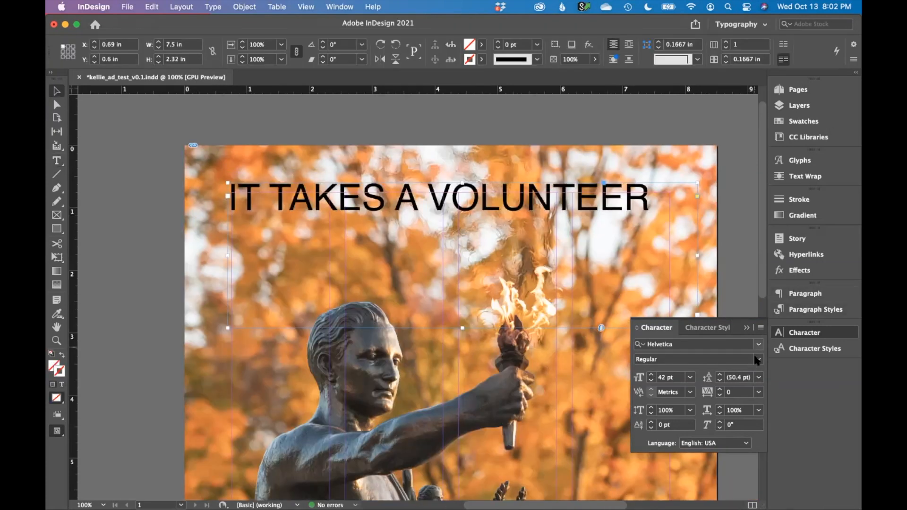
# Set the style of the whole headline to Helvetica Bold
pyautogui.tripleClick(600, 211)
pyautogui.click(758, 360)
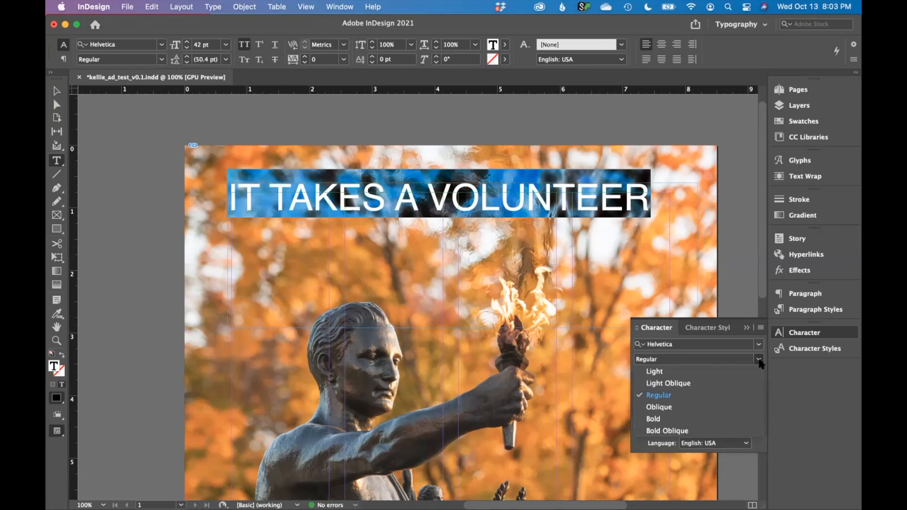
pyautogui.click(660, 419)
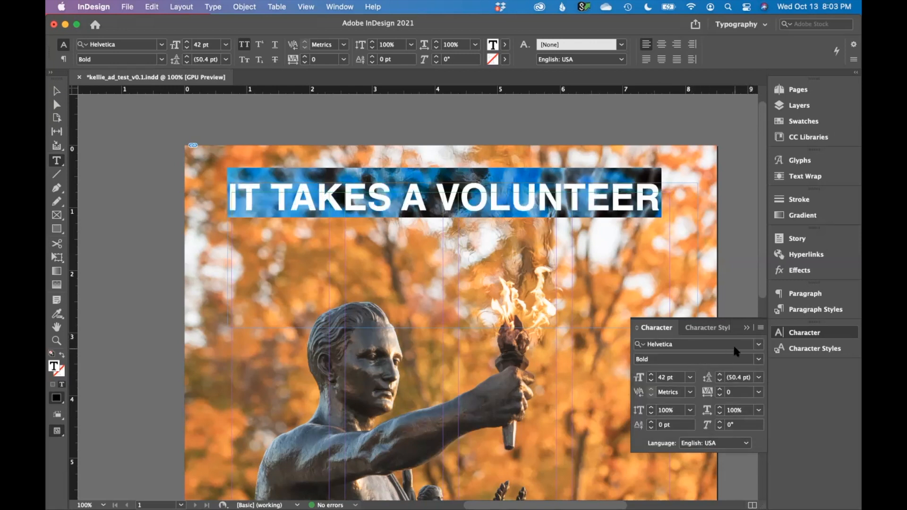
# Search the fonts for Helvetica and change the headline's font to Helvetica Black
pyautogui.click(757, 349)
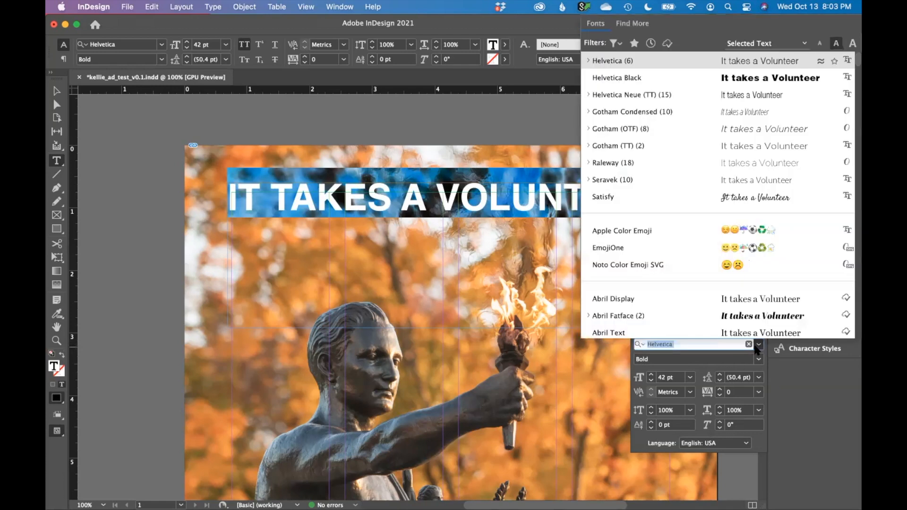
pyautogui.click(704, 343)
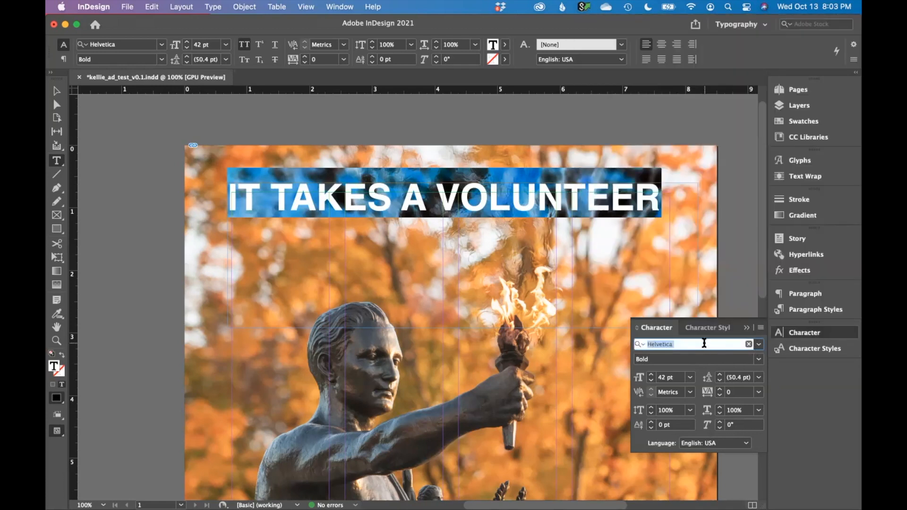
pyautogui.write('He')
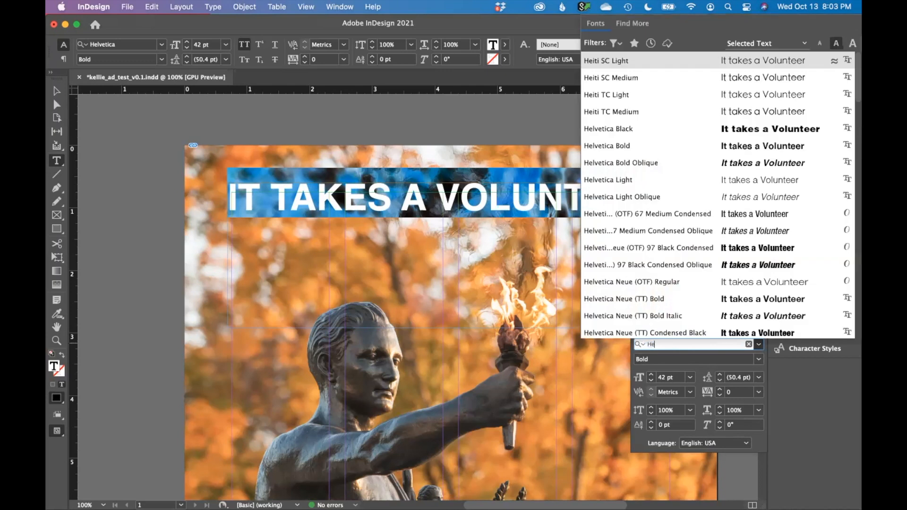
pyautogui.write('lv')
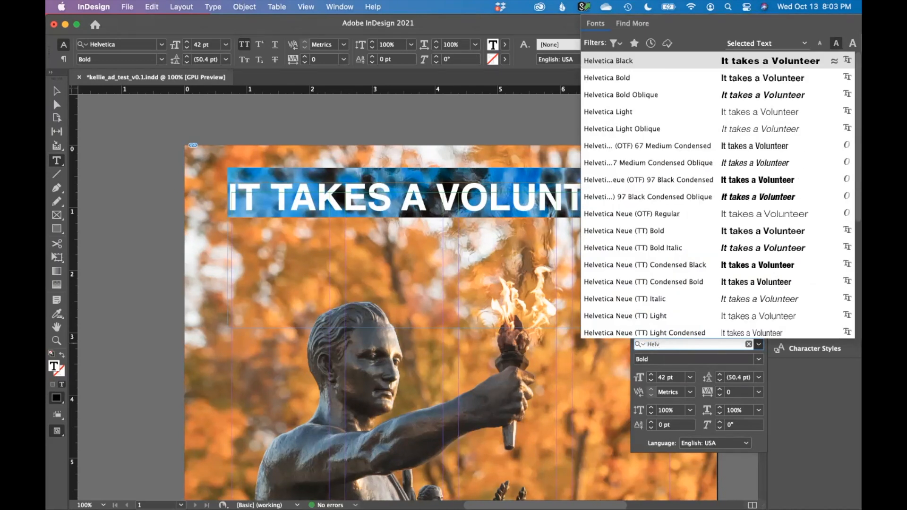
pyautogui.click(638, 60)
pyautogui.click(103, 148)
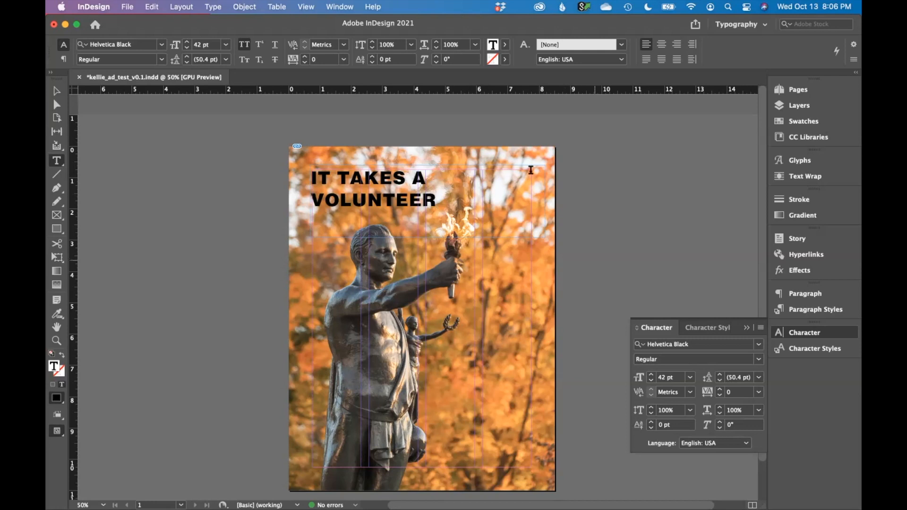
# Select both lines of the headline and increase the text size to 52 pt
pyautogui.doubleClick(403, 199)
pyautogui.click(404, 199)
pyautogui.click(437, 195)
pyautogui.moveTo(438, 196); pyautogui.dragTo(299, 180)
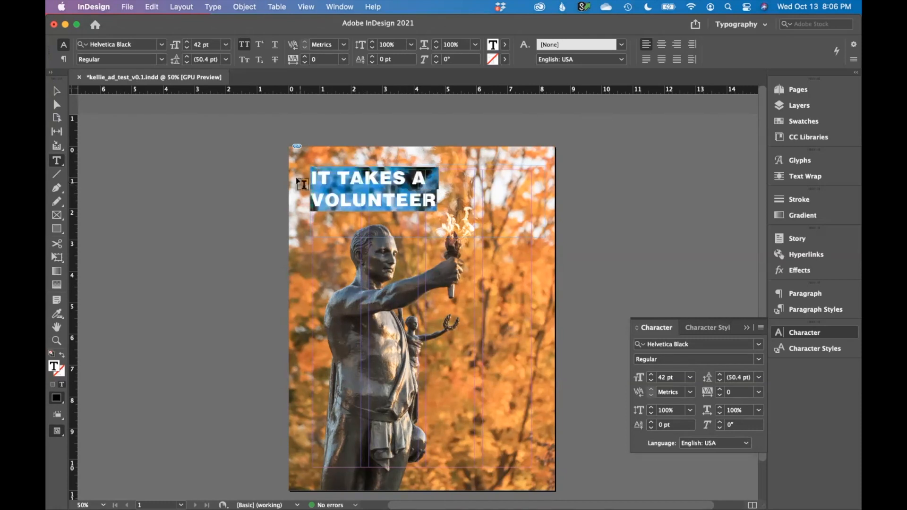
pyautogui.click(649, 375)
pyautogui.click(650, 375)
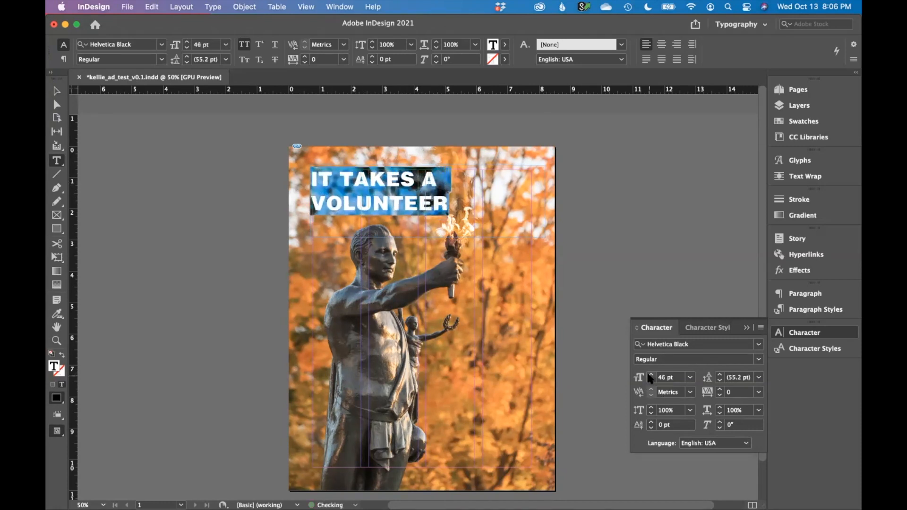
pyautogui.click(650, 376)
# Enlarge only the word VOLUNTEER to 74 pt so it spans most of the text frame
pyautogui.doubleClick(437, 213)
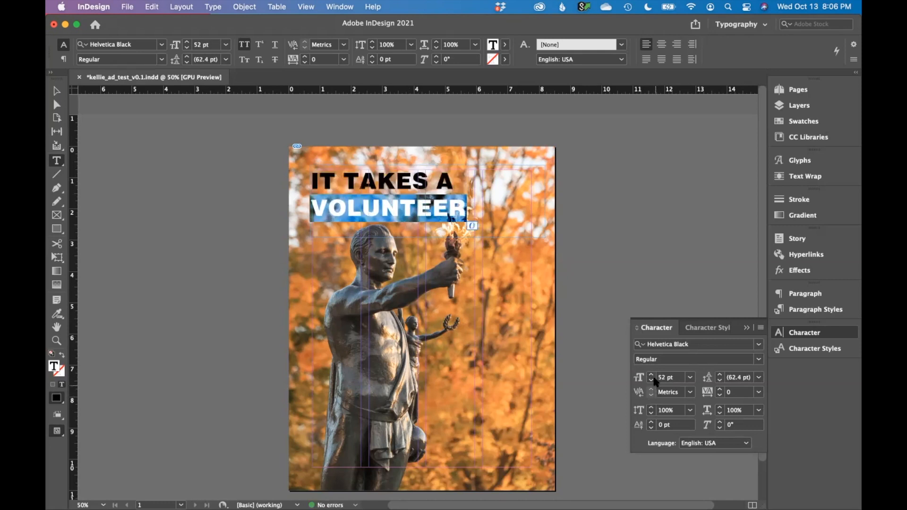
pyautogui.click(650, 375)
pyautogui.click(650, 375)
pyautogui.click(650, 375)
pyautogui.click(650, 375)
pyautogui.click(650, 375)
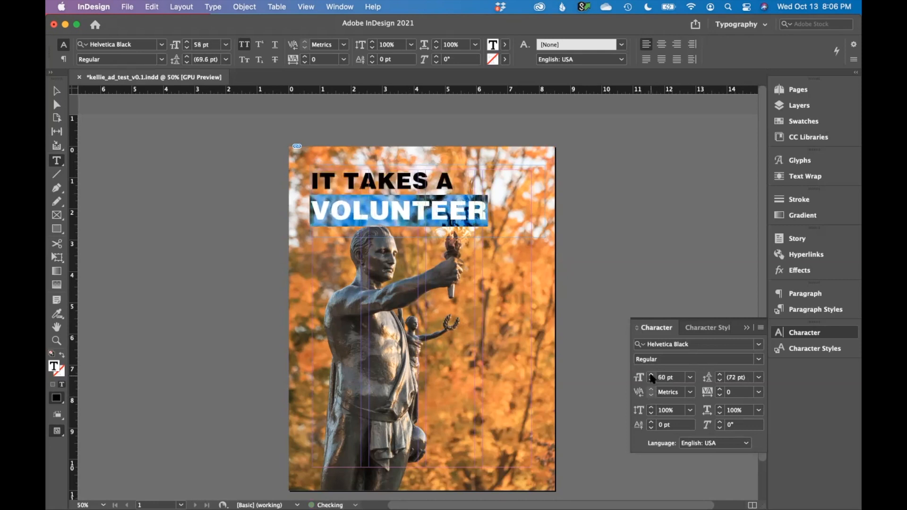
pyautogui.click(650, 375)
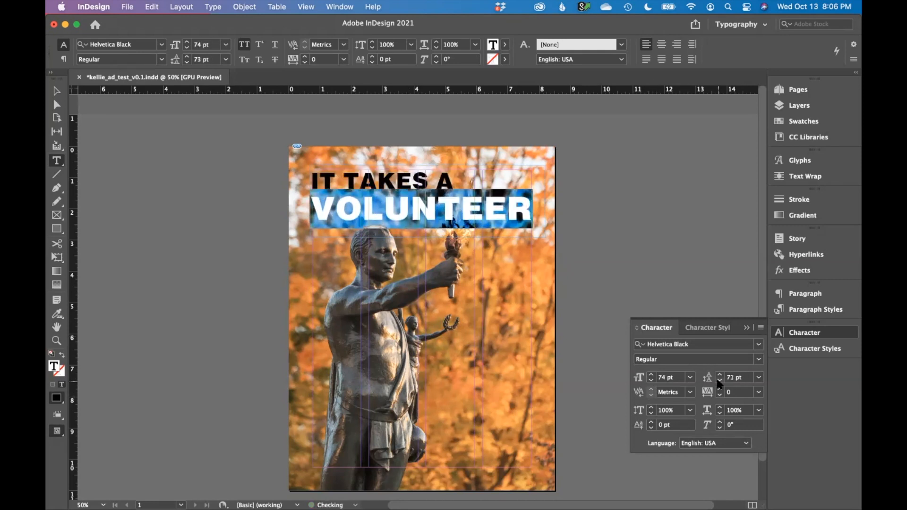
# Tighten the leading of the VOLUNTEER line to 70 pt and leave text editing
pyautogui.click(718, 381)
pyautogui.click(718, 381)
pyautogui.click(718, 380)
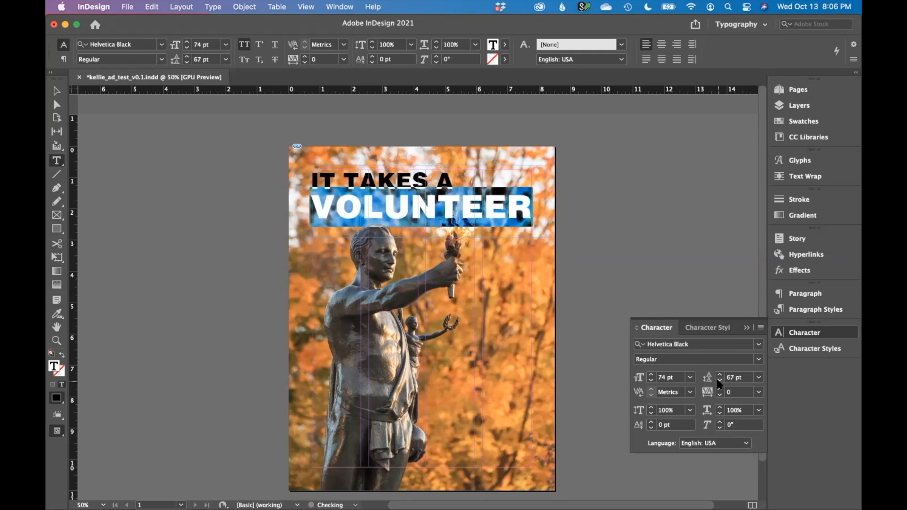
pyautogui.press('Escape')
pyautogui.press('super+equal')
pyautogui.press('super+equal')
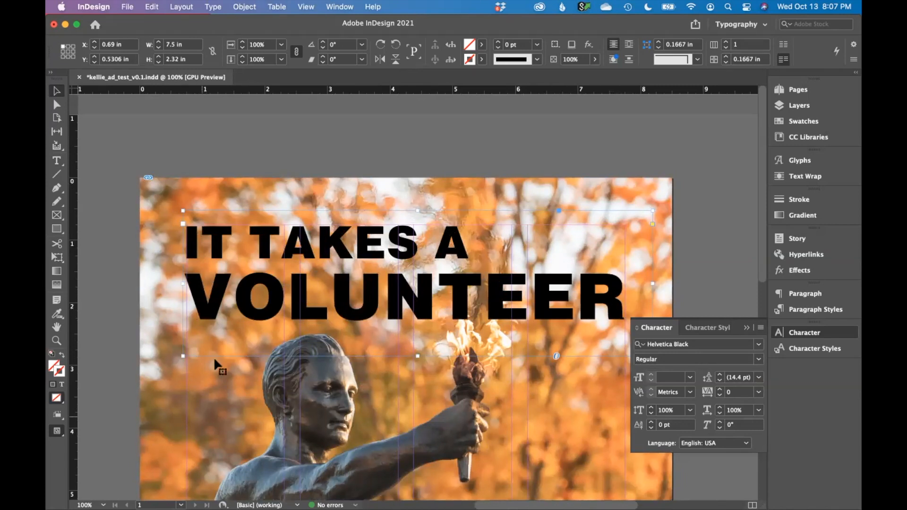
# Color all of the headline text white with the [Paper] swatch
pyautogui.click(552, 122)
pyautogui.moveTo(527, 185); pyautogui.dragTo(303, 155)
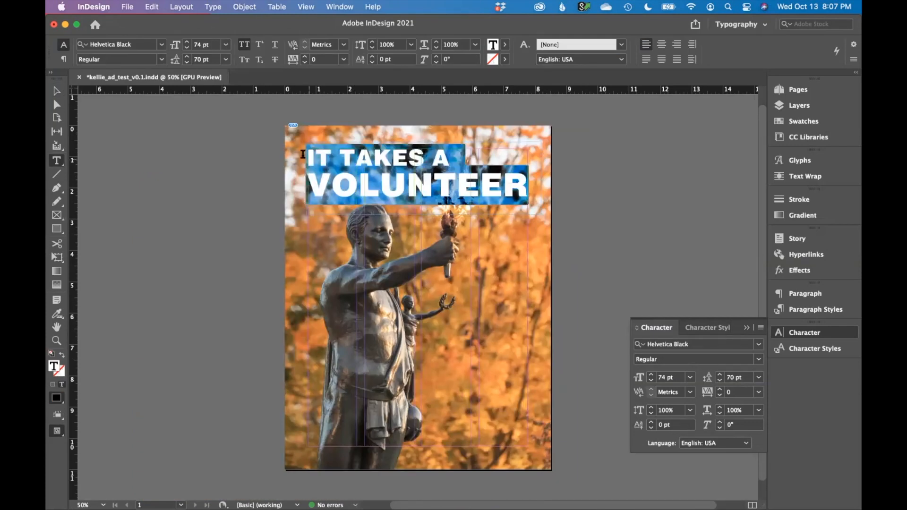
pyautogui.click(799, 124)
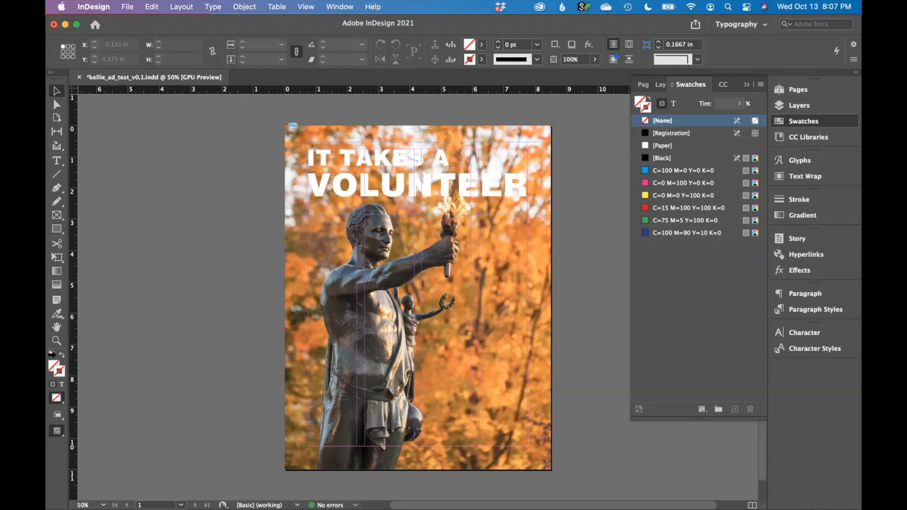
# Add a Drop Shadow effect to the headline text frame
pyautogui.click(399, 151)
pyautogui.click(745, 85)
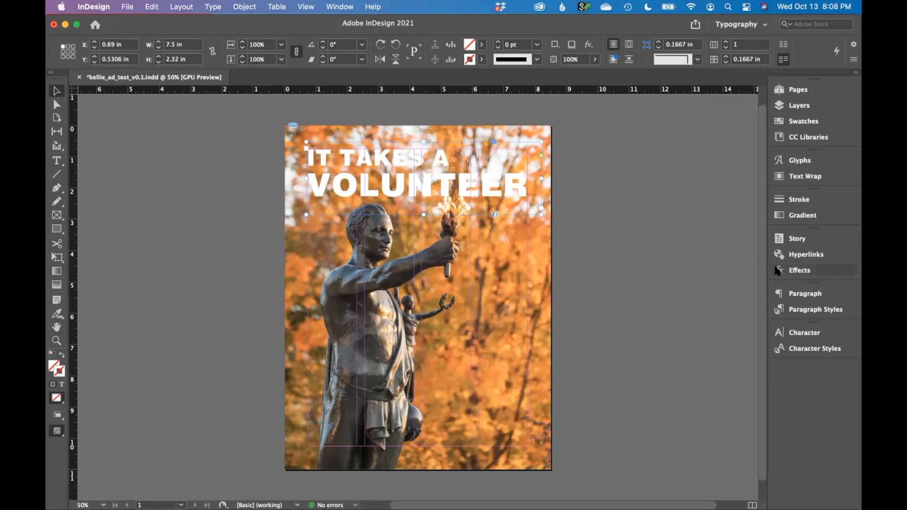
pyautogui.click(805, 273)
pyautogui.click(826, 272)
pyautogui.click(798, 272)
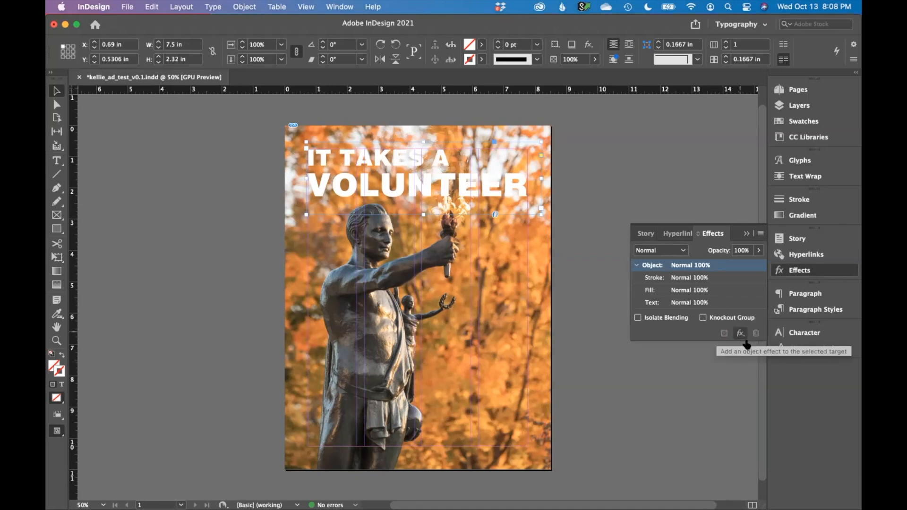
pyautogui.click(740, 335)
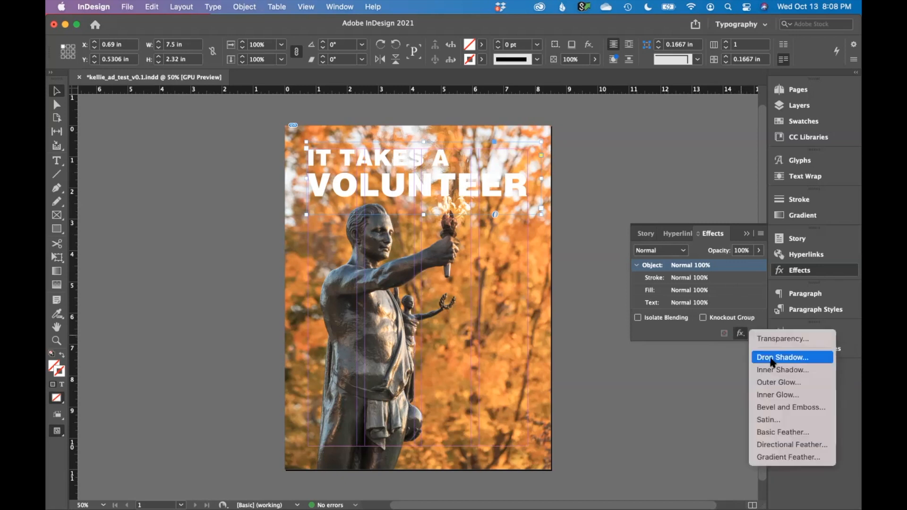
pyautogui.click(771, 362)
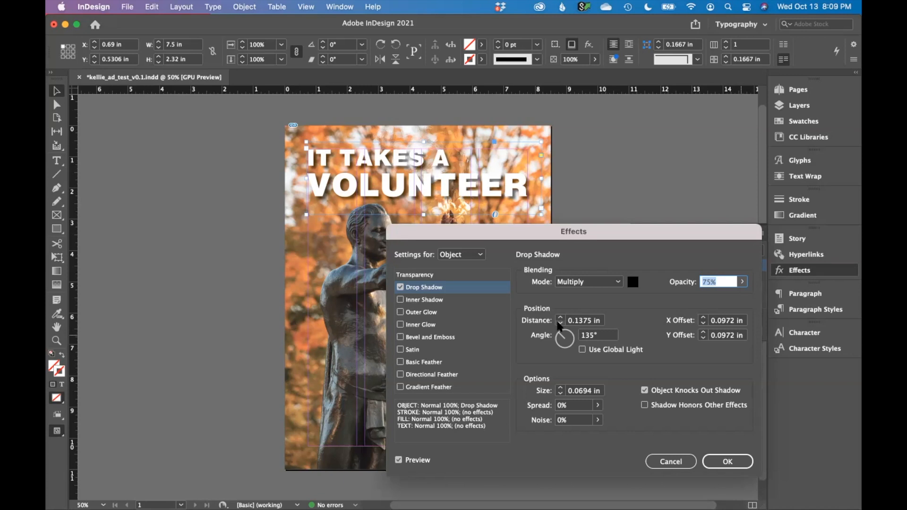
# Soften the headline's drop shadow to a distance of 0.0625 in and an opacity of 29%, and apply it
pyautogui.click(560, 324)
pyautogui.click(742, 281)
pyautogui.click(697, 295)
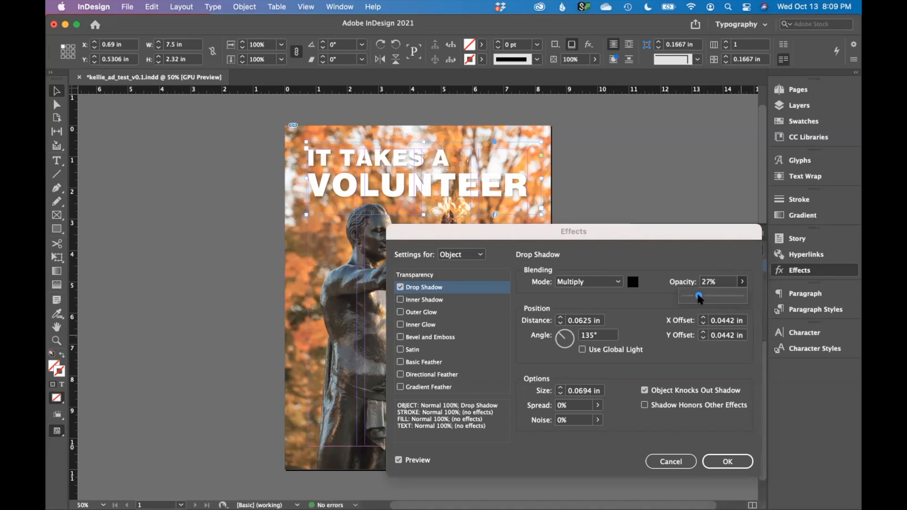
pyautogui.moveTo(698, 295); pyautogui.dragTo(699, 296)
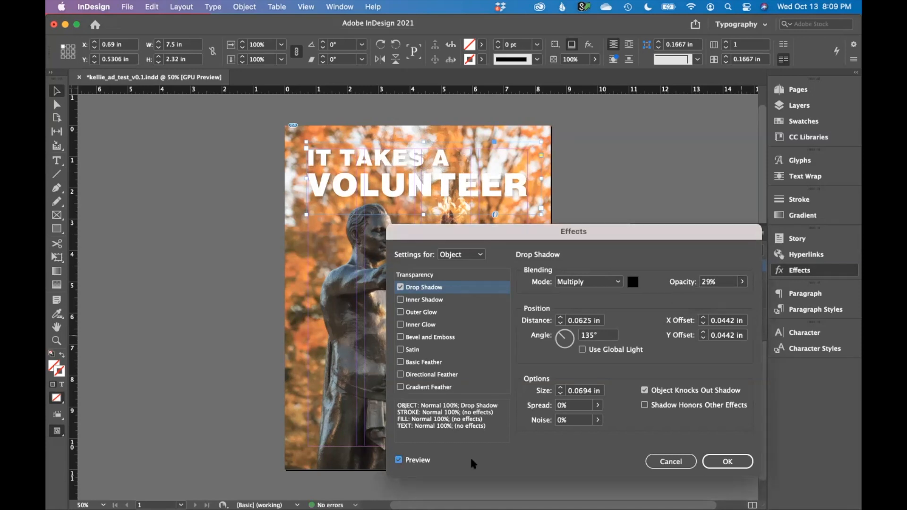
pyautogui.click(725, 461)
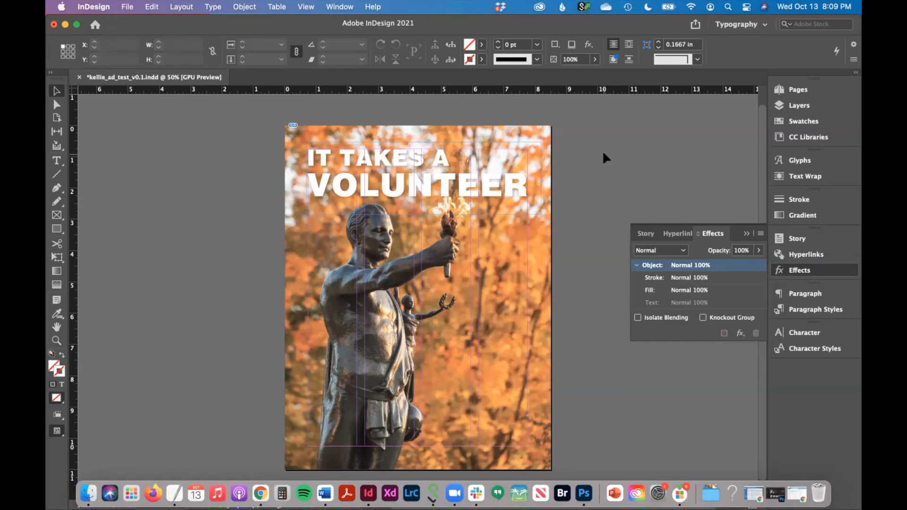
# Hide the frame edges so the ad can be viewed without the frame outlines
pyautogui.click(520, 146)
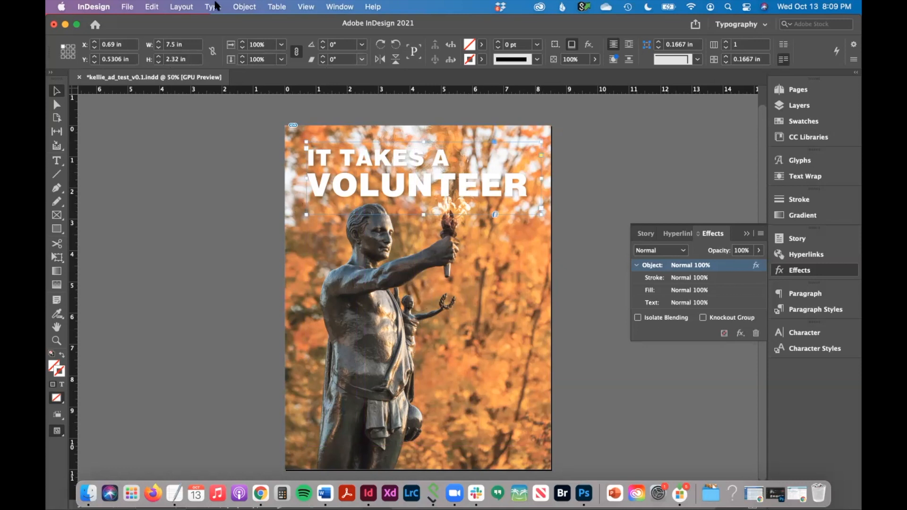
pyautogui.click(244, 6)
pyautogui.moveTo(340, 6)
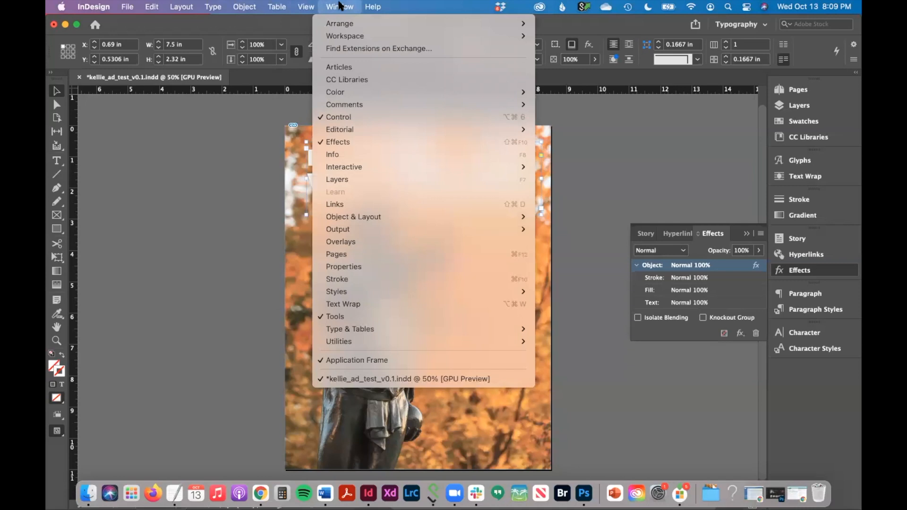
pyautogui.moveTo(305, 7)
pyautogui.moveTo(336, 257)
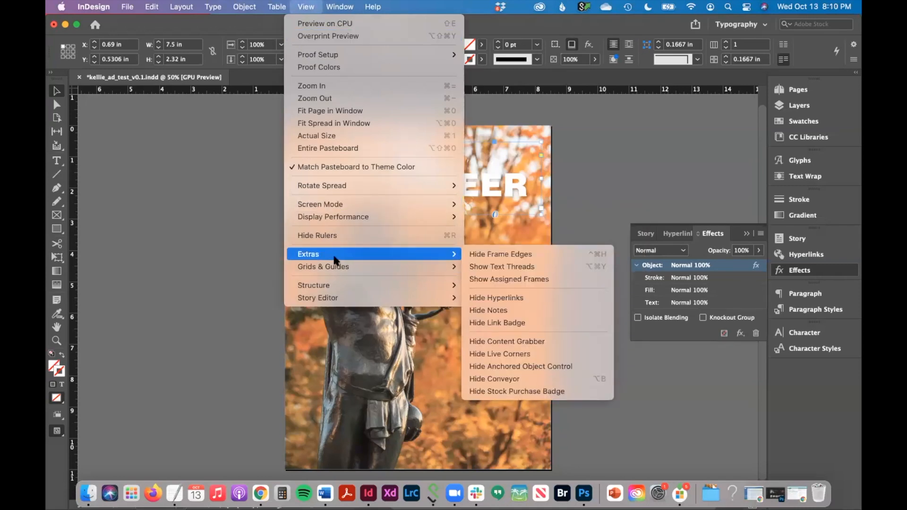
pyautogui.click(490, 255)
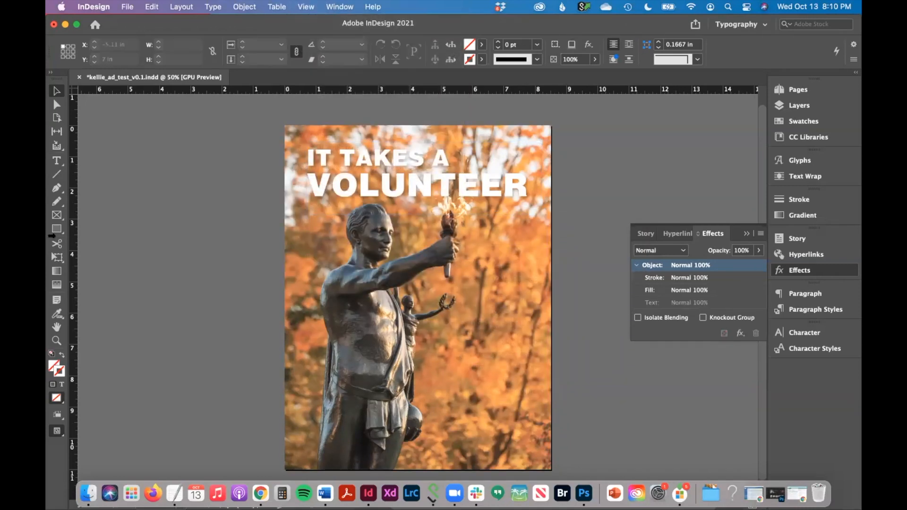
# Create a text frame about 2.02 in wide and 4.08 in high beside the torch arm and fill it with placeholder text
pyautogui.click(55, 161)
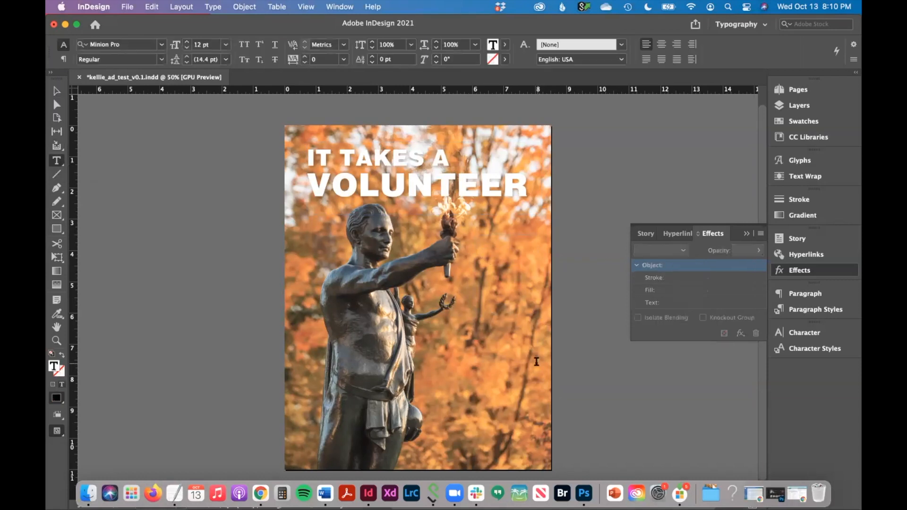
pyautogui.rightClick(476, 241)
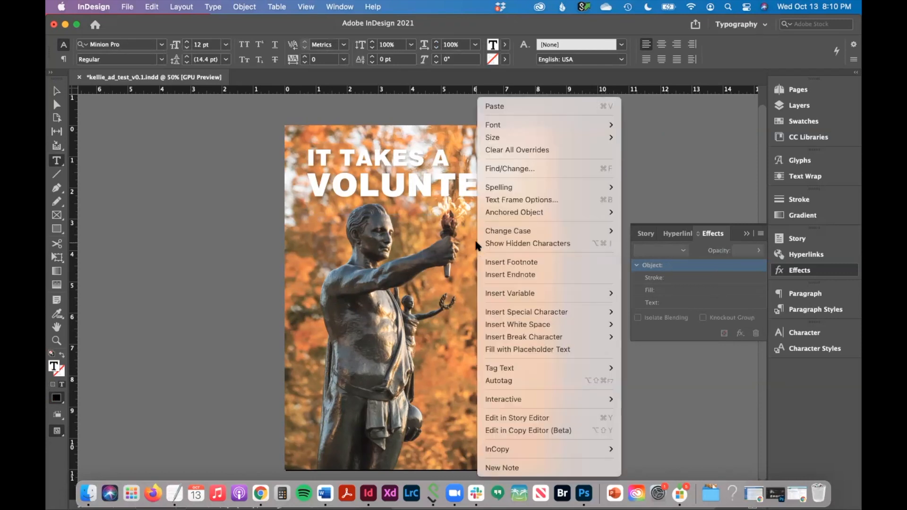
pyautogui.click(503, 350)
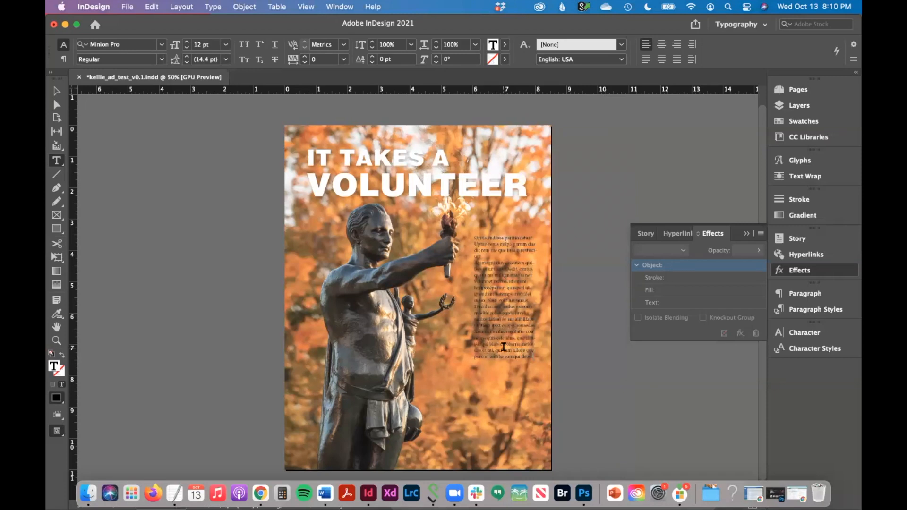
# Set all of the placeholder text in Helvetica Regular and color it white
pyautogui.press('super+a')
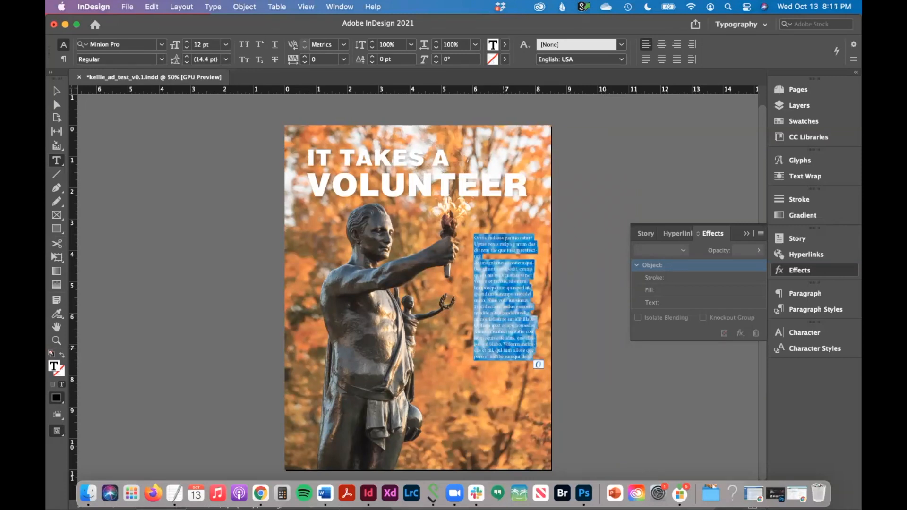
pyautogui.press('super+t')
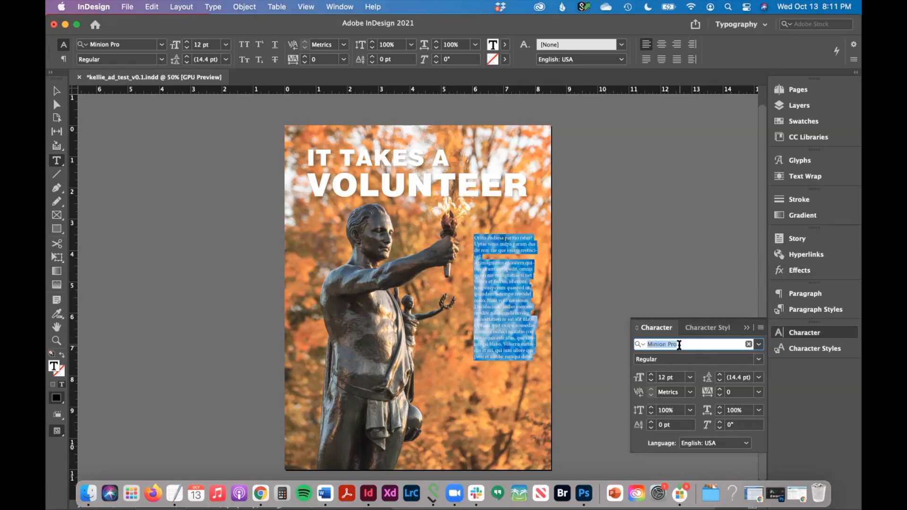
pyautogui.write('Helvetica')
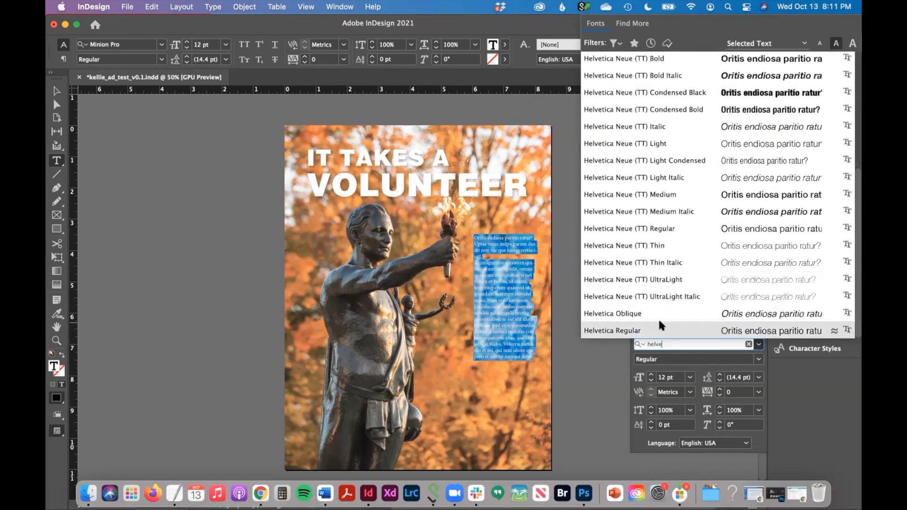
pyautogui.press('Return')
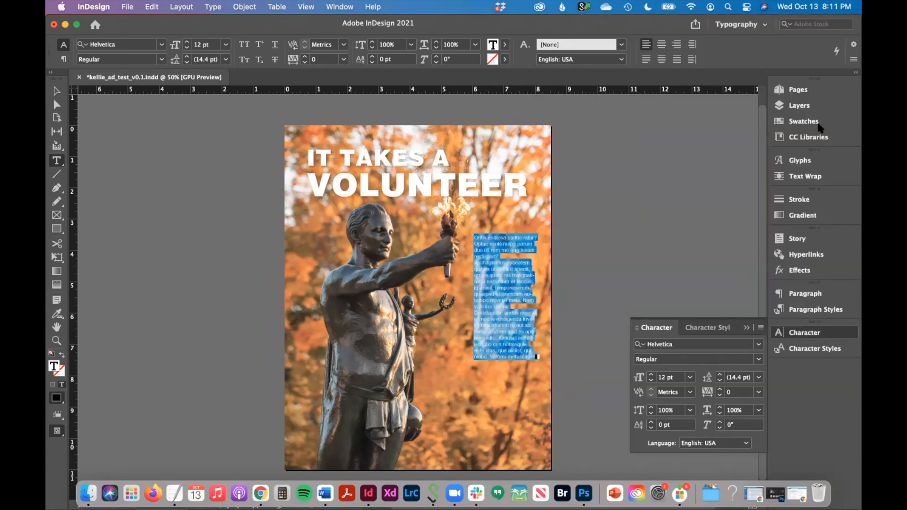
pyautogui.click(815, 124)
pyautogui.click(57, 91)
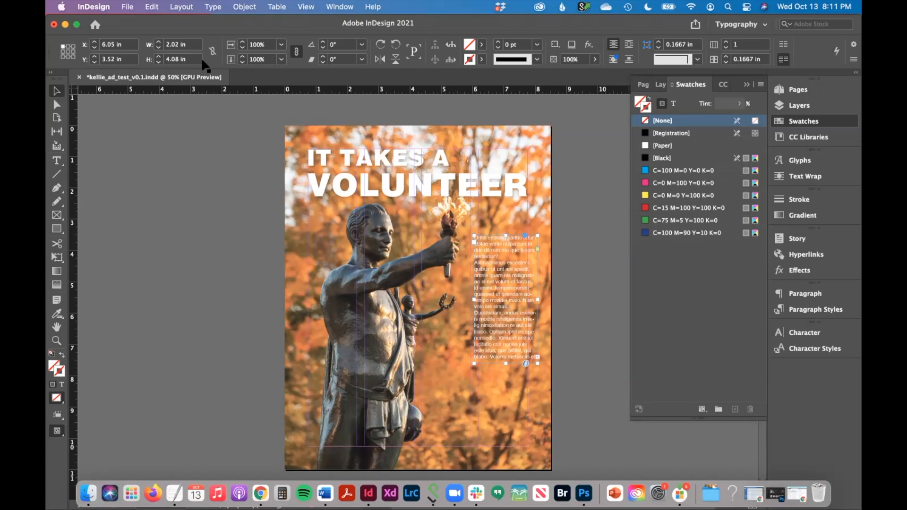
# Shift the statue photo's content within its frame to about X -1.15 in, Y -2.98 in, making room beside the torchbearer
pyautogui.click(418, 299)
pyautogui.moveTo(418, 299)
pyautogui.mouseDown()
pyautogui.moveTo(425, 307)
pyautogui.moveTo(426, 300)
pyautogui.mouseUp()
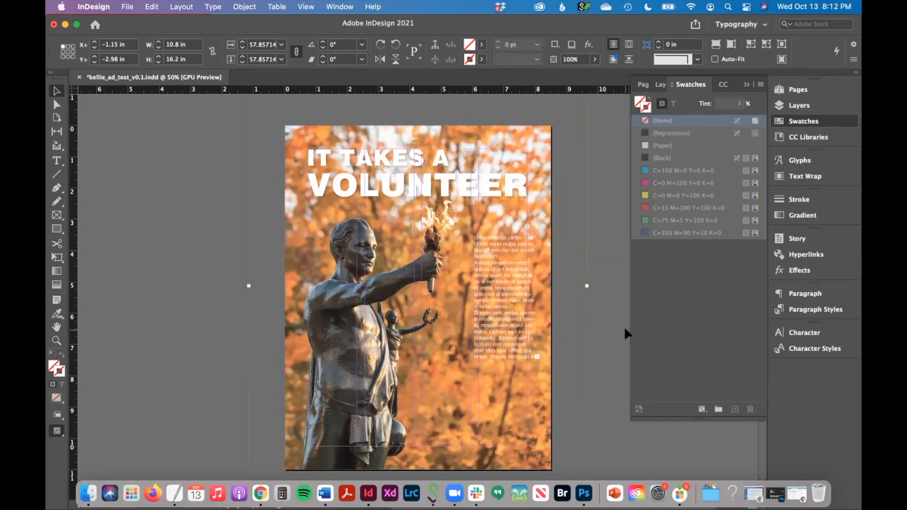
# Resize the body text frame to 3.375 by 2.635 in and place it at X 4.375 in, Y 7.06 in beside the statue's legs
pyautogui.click(480, 243)
pyautogui.moveTo(474, 235); pyautogui.dragTo(447, 286)
pyautogui.moveTo(478, 316); pyautogui.dragTo(458, 386)
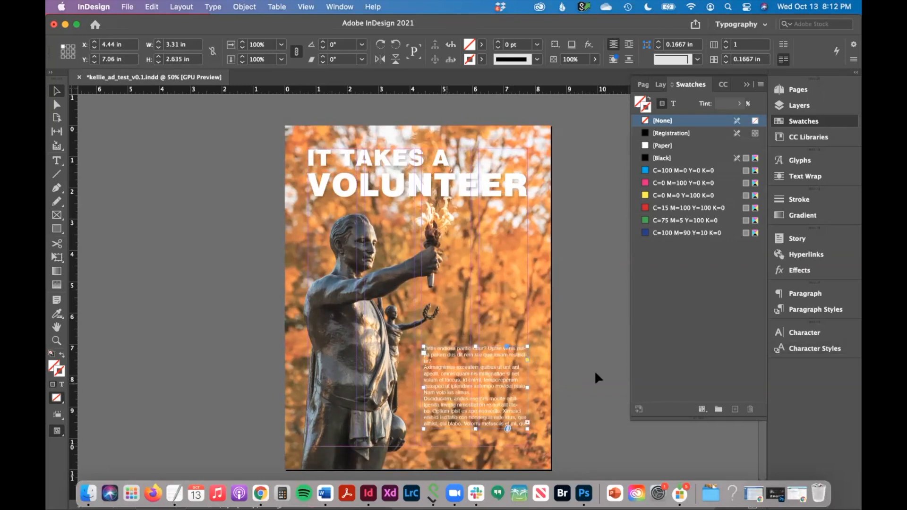
pyautogui.moveTo(422, 387); pyautogui.dragTo(420, 386)
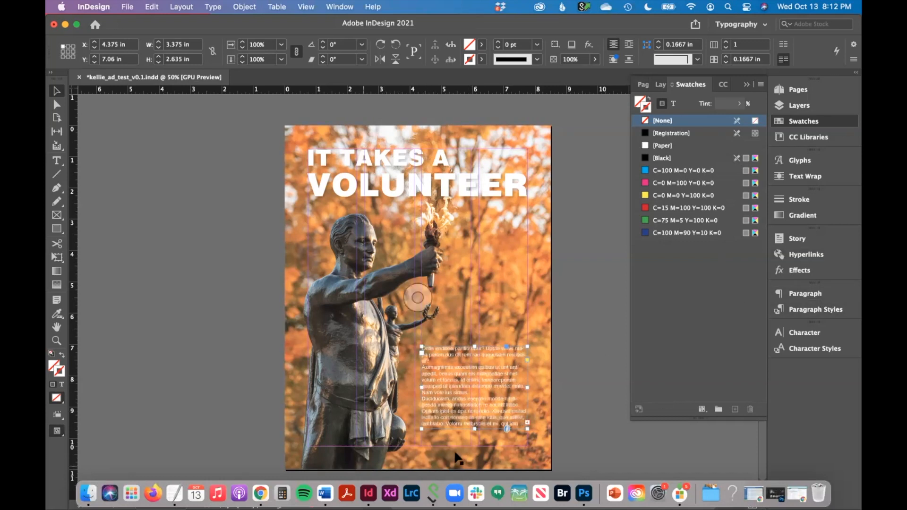
# Apply a Drop Shadow effect with a reduced distance to the body text frame
pyautogui.click(784, 270)
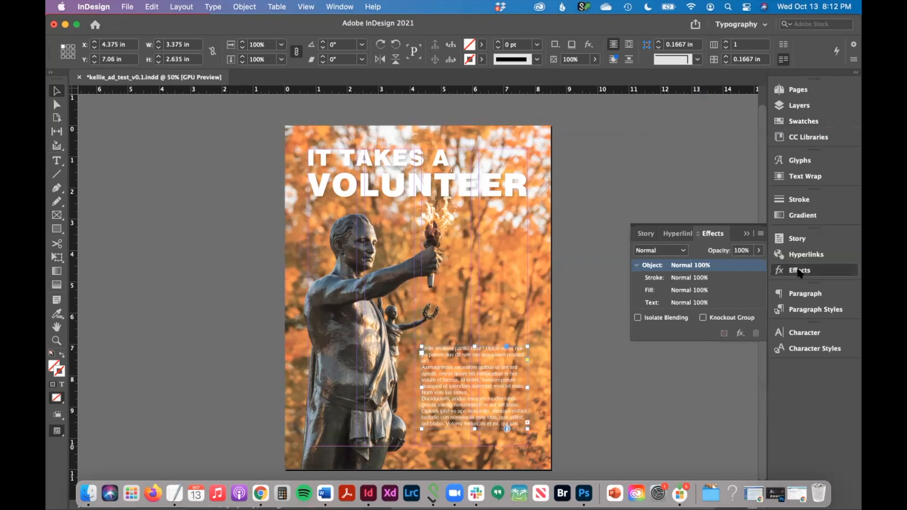
pyautogui.click(739, 334)
pyautogui.click(781, 359)
pyautogui.moveTo(513, 231); pyautogui.dragTo(543, 109)
pyautogui.click(590, 183)
pyautogui.click(590, 183)
pyautogui.click(757, 321)
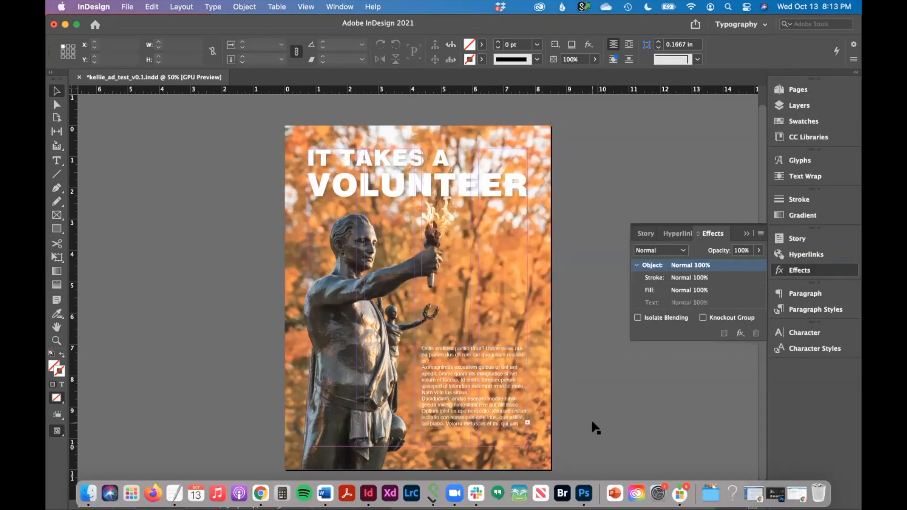
# Trim the placeholder copy by deleting everything after the sentence "Optiam ipist es ape nonsedio."
pyautogui.press('super+equal')
pyautogui.press('super+equal')
pyautogui.hscroll(1, 593, 424)
pyautogui.click(568, 325)
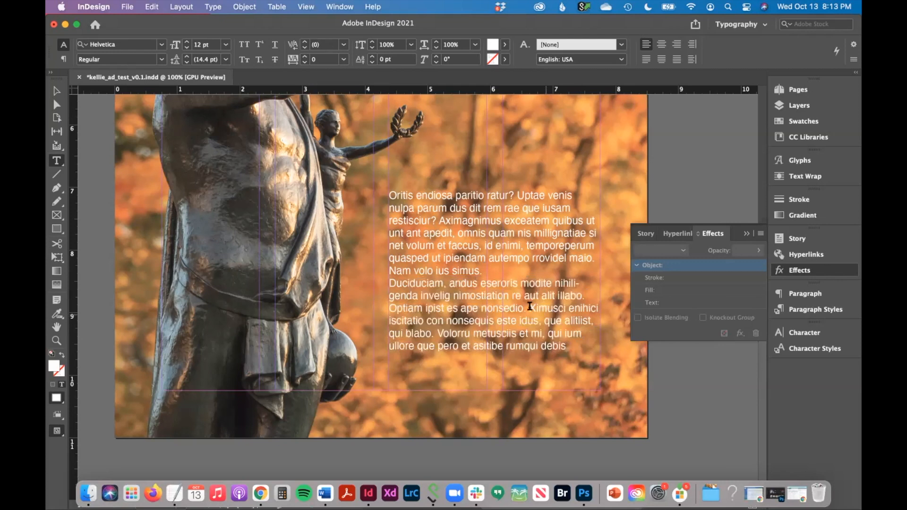
pyautogui.moveTo(530, 306); pyautogui.dragTo(576, 335)
pyautogui.press('BackSpace')
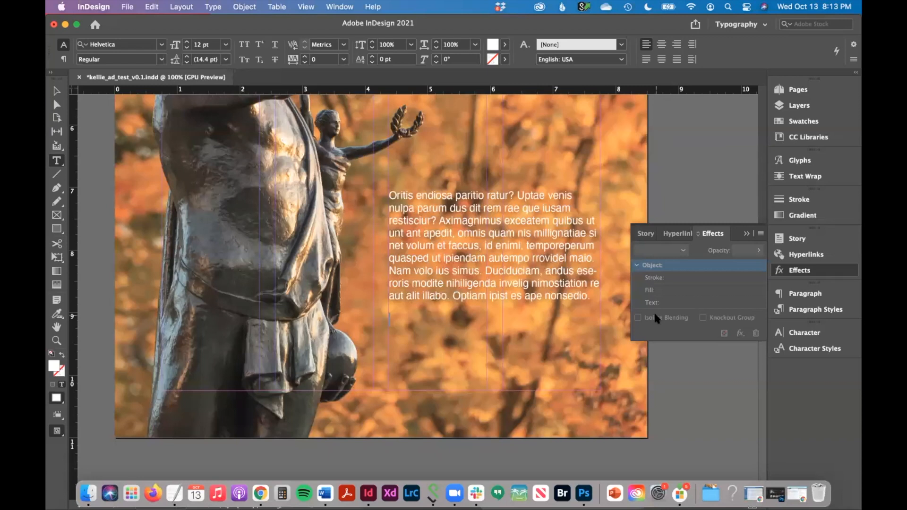
# Add the closing line "Learn more at utk.edu/ittakesavolunteer." below the body copy and set its web address in Bold
pyautogui.write('Learn more at utk.e')
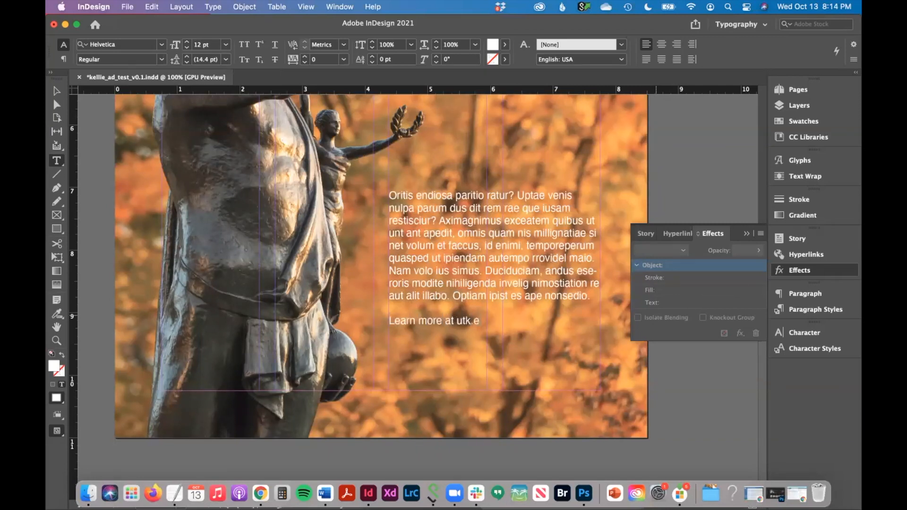
pyautogui.write('du/ittakesavolunteer')
pyautogui.moveTo(456, 321); pyautogui.dragTo(571, 319)
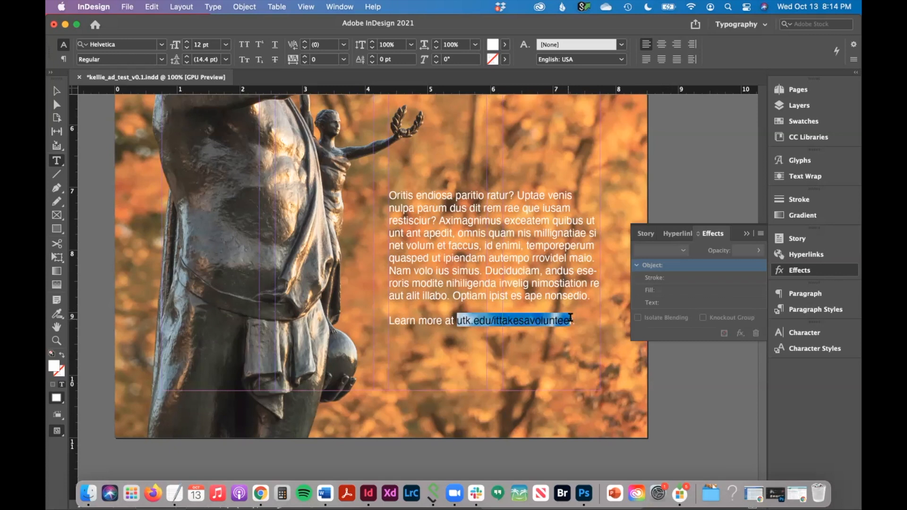
pyautogui.press('super+t')
pyautogui.click(694, 359)
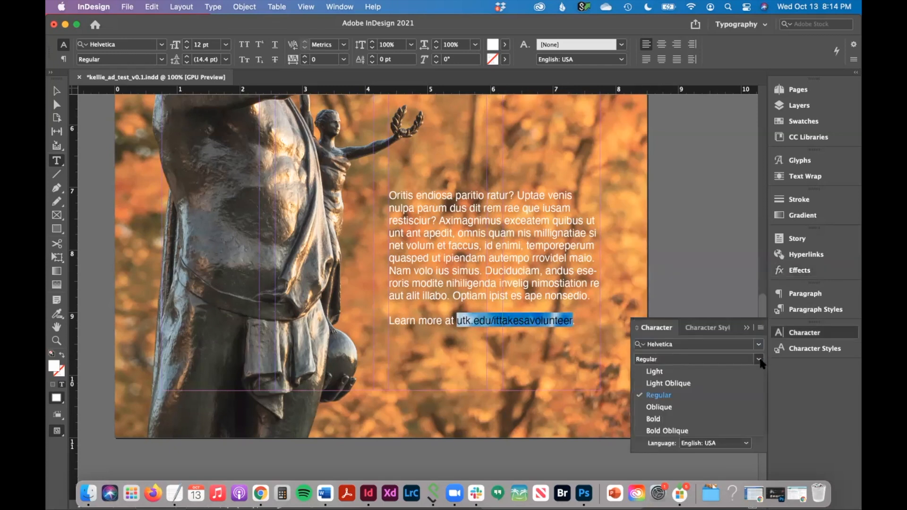
pyautogui.click(687, 413)
pyautogui.press('Escape')
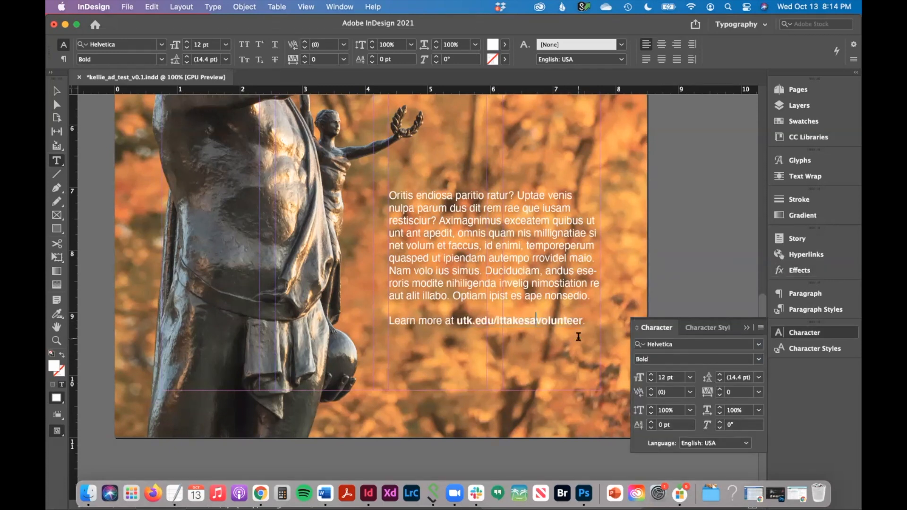
# Move the body text frame up to Y 6.44 in, keeping X at 4.375 in, and deselect it
pyautogui.press('super+5')
pyautogui.moveTo(454, 342); pyautogui.dragTo(458, 335)
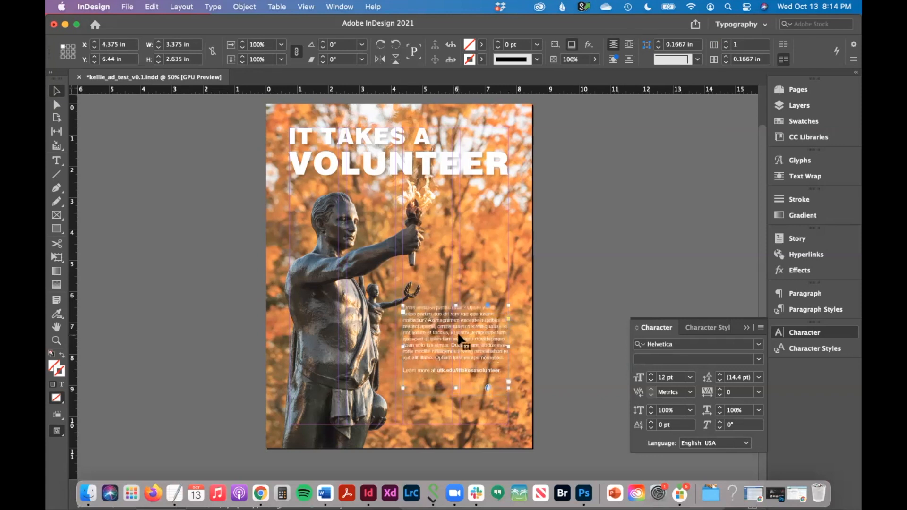
pyautogui.click(531, 358)
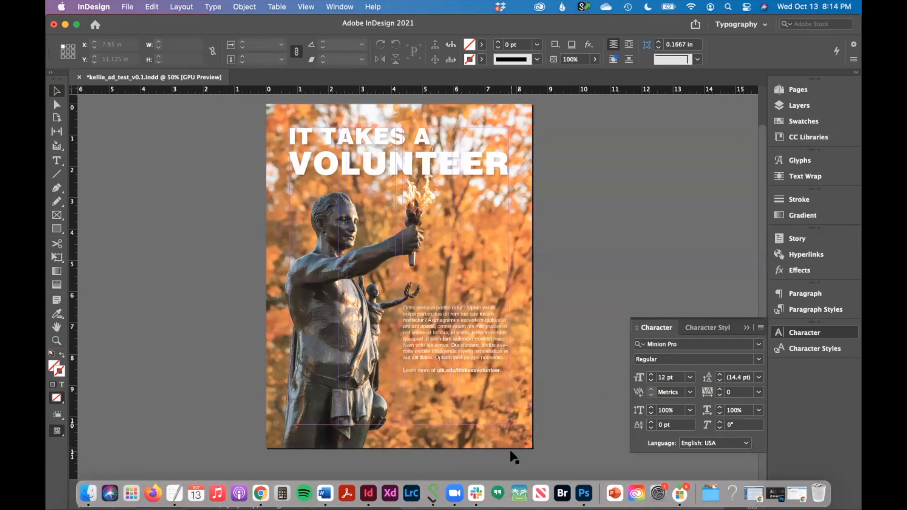
# Draw a rectangular frame about 2.04 by 1.18 in below the body text and place "University - CenteredLogo (CMYK)_white.psd" in it
pyautogui.click(56, 216)
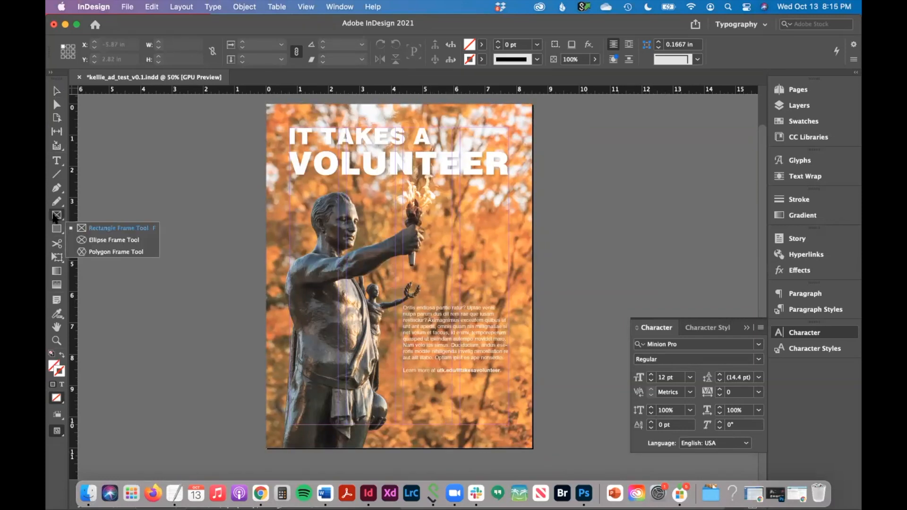
pyautogui.moveTo(487, 387); pyautogui.dragTo(420, 424)
pyautogui.click(128, 7)
pyautogui.click(138, 174)
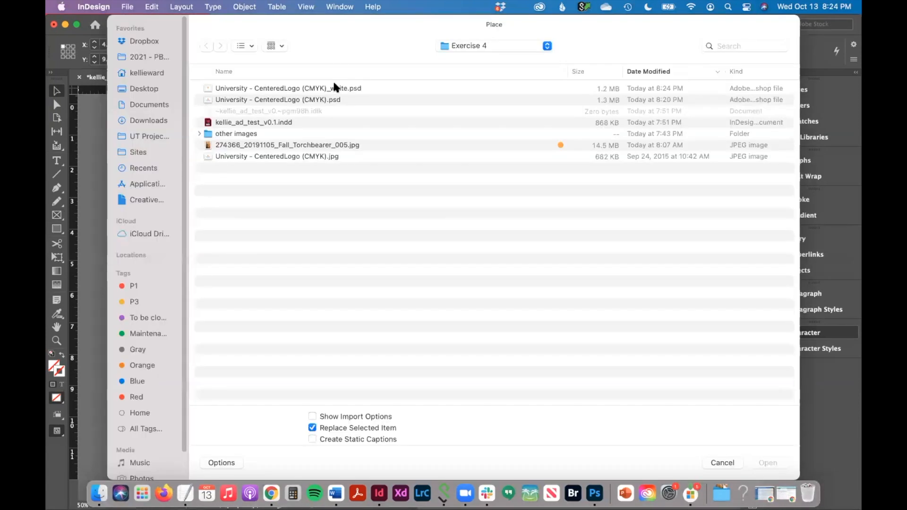
pyautogui.doubleClick(334, 87)
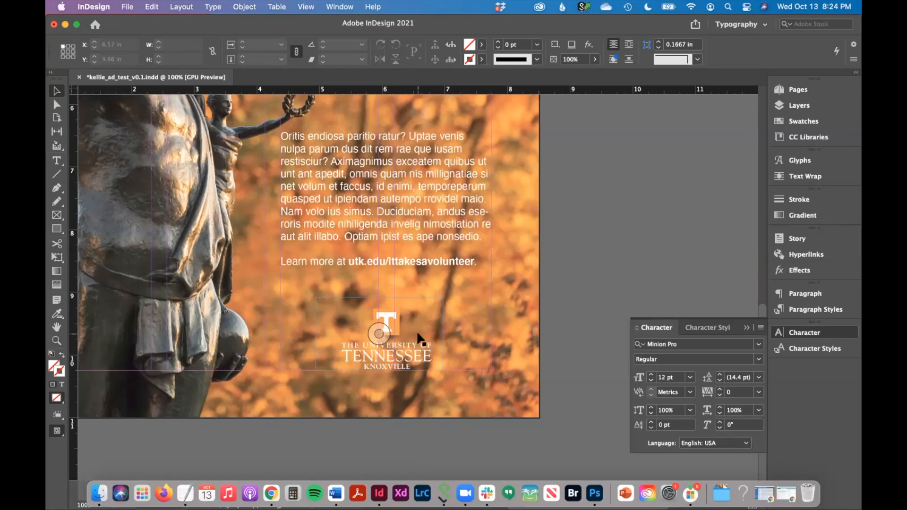
# Apply a Drop Shadow to the university logo with a distance of 0 in and an opacity of 38%
pyautogui.click(799, 270)
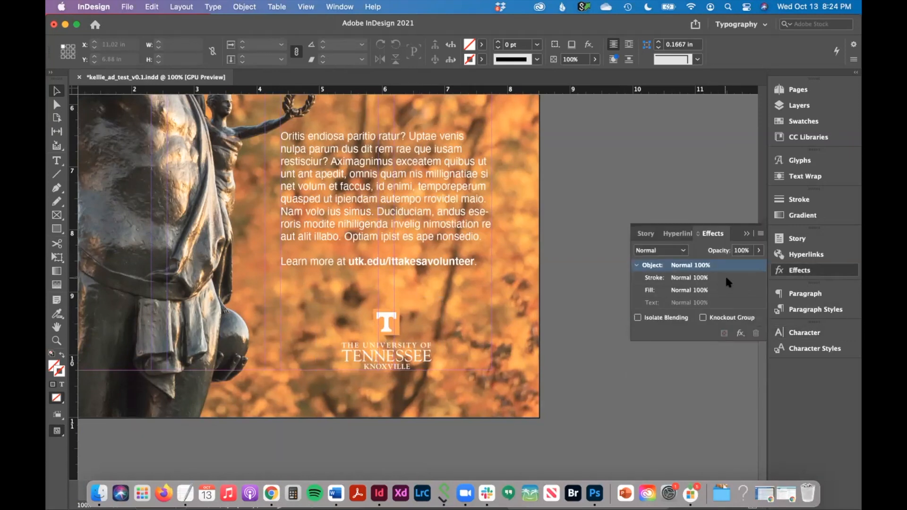
pyautogui.click(740, 334)
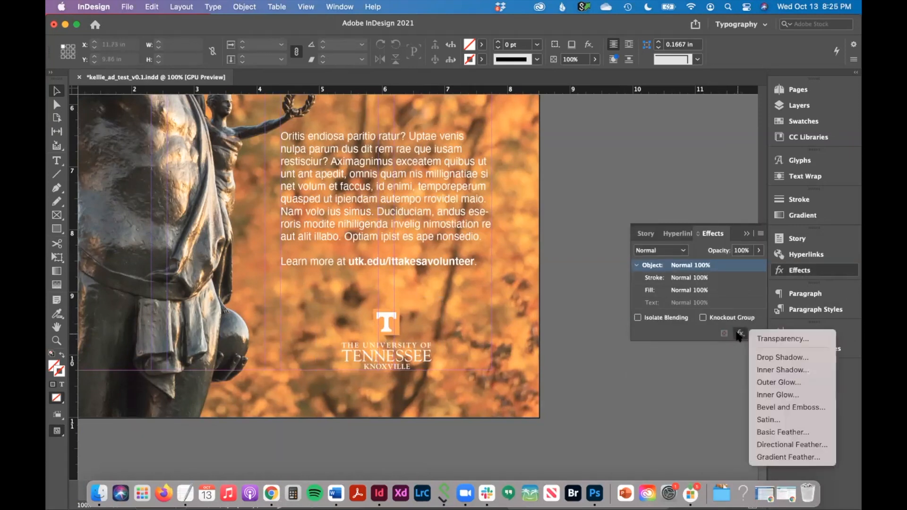
pyautogui.click(770, 357)
pyautogui.click(590, 182)
pyautogui.click(590, 182)
pyautogui.click(590, 182)
pyautogui.moveTo(772, 142); pyautogui.dragTo(735, 154)
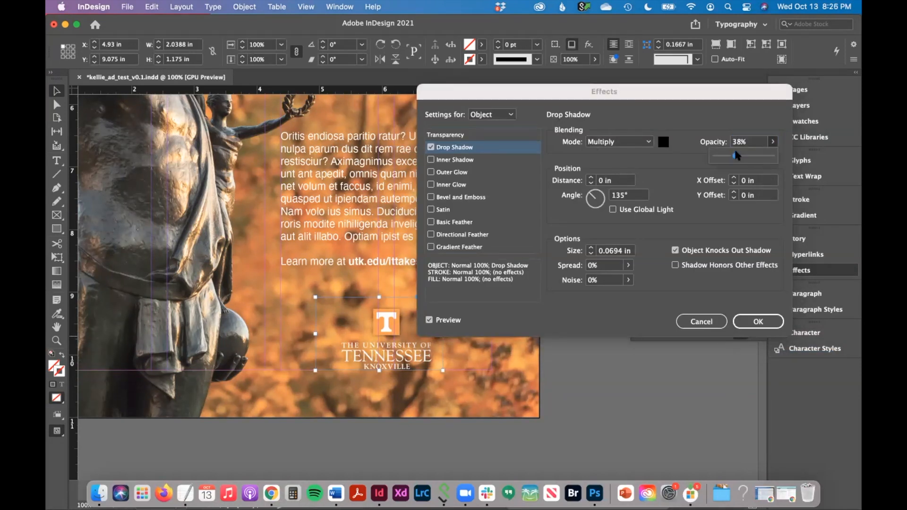
pyautogui.click(744, 320)
pyautogui.press('super+0')
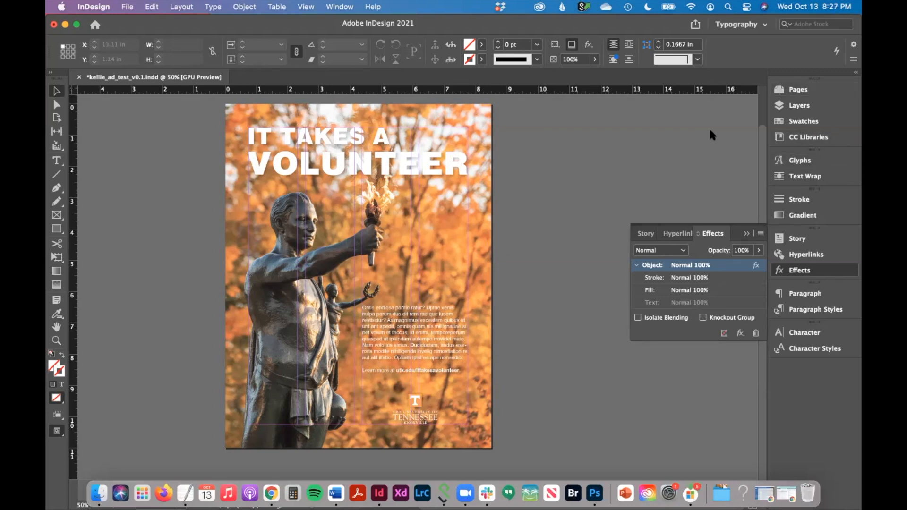
# Duplicate the spread of page 1 to get a second copy of the ad
pyautogui.click(798, 94)
pyautogui.rightClick(649, 144)
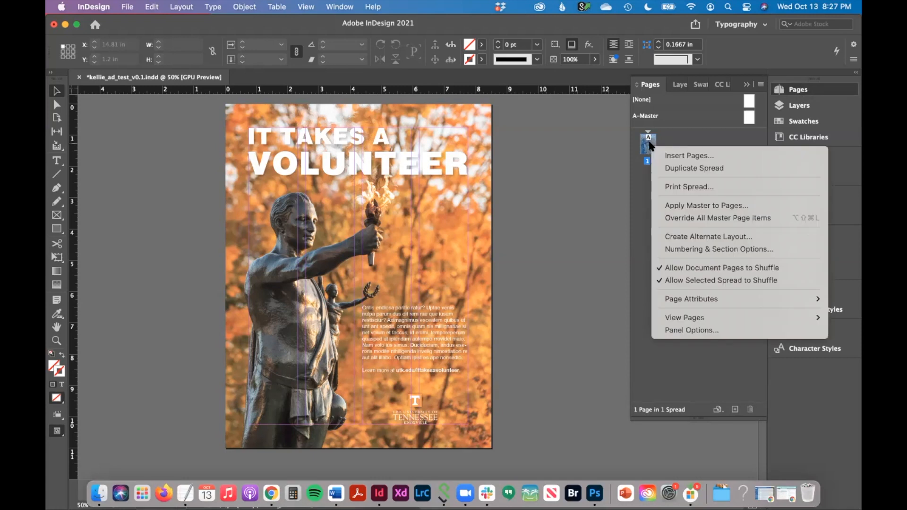
pyautogui.click(668, 168)
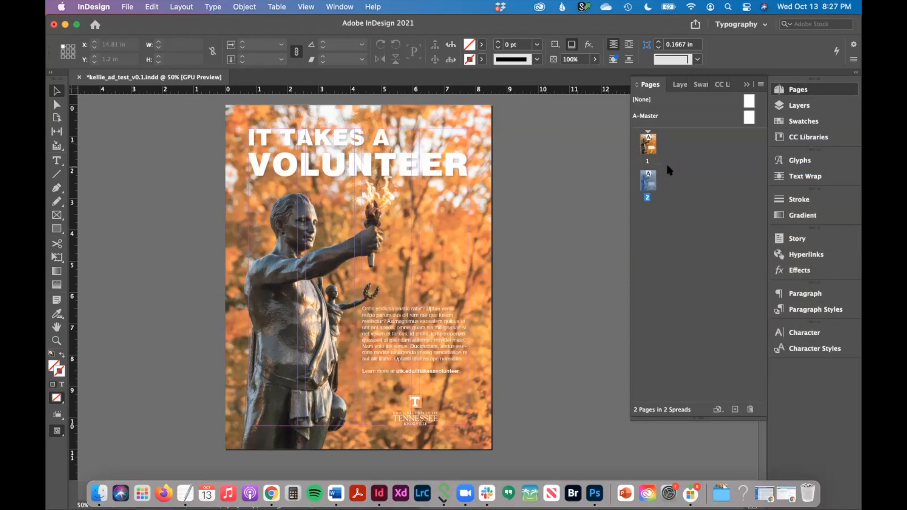
# Replace the background photo on page 2 with the close-up photo of the statue holding the torch
pyautogui.click(594, 216)
pyautogui.click(278, 254)
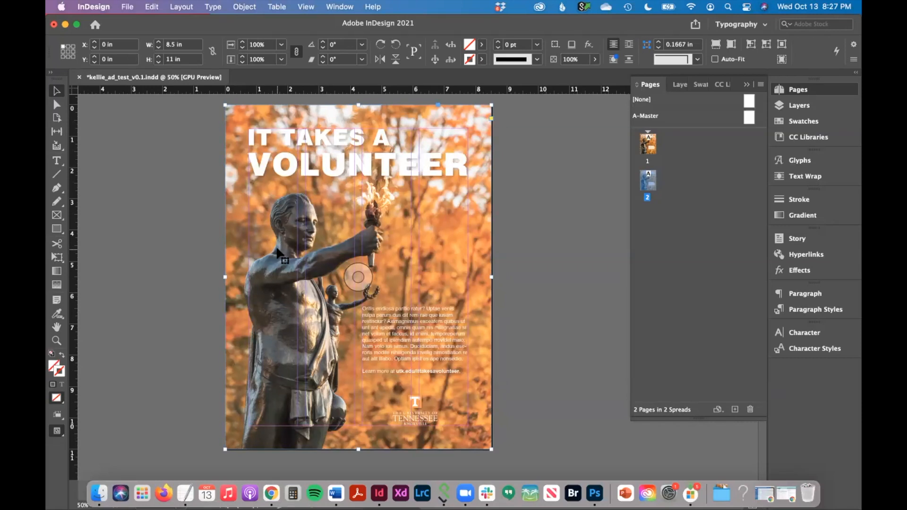
pyautogui.press('super+d')
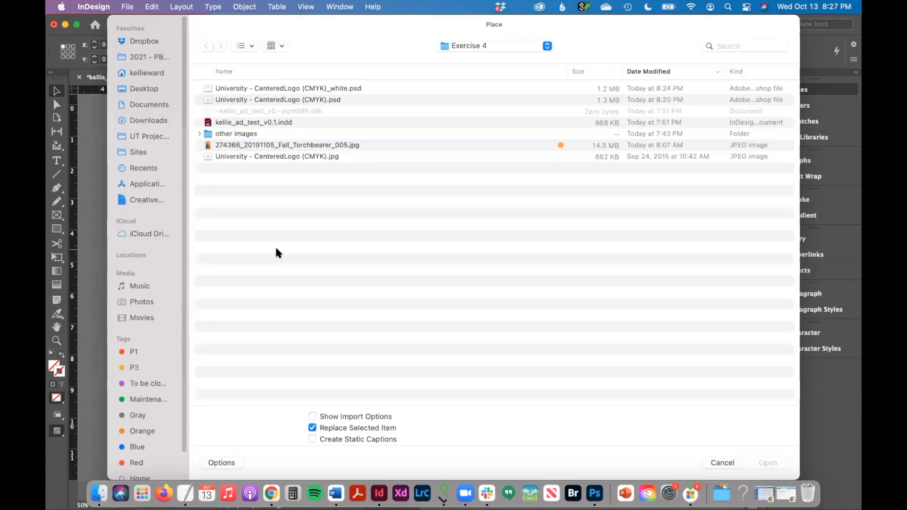
pyautogui.press('Escape')
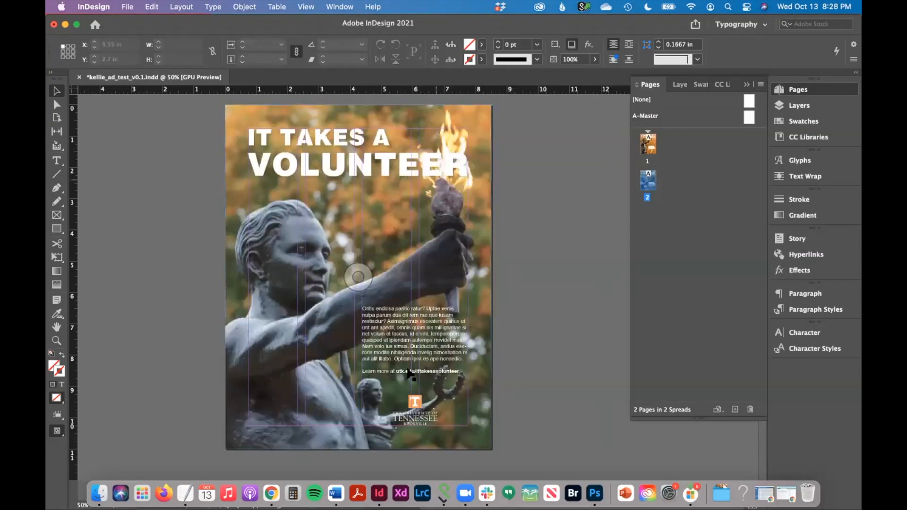
# Shrink the headline to clear the torch flame, starting at the left margin, and move the body text and logo into the two left columns
pyautogui.click(425, 411)
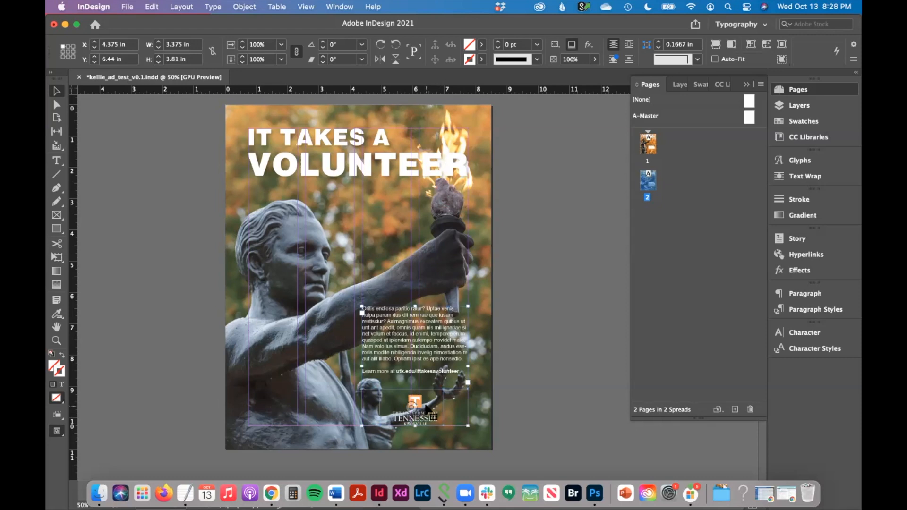
pyautogui.moveTo(425, 412); pyautogui.dragTo(314, 416)
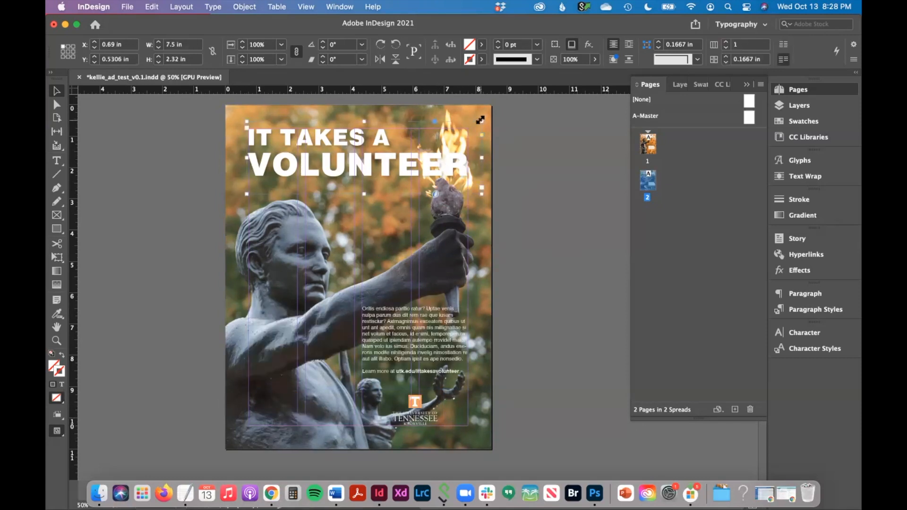
pyautogui.moveTo(479, 121); pyautogui.dragTo(460, 128)
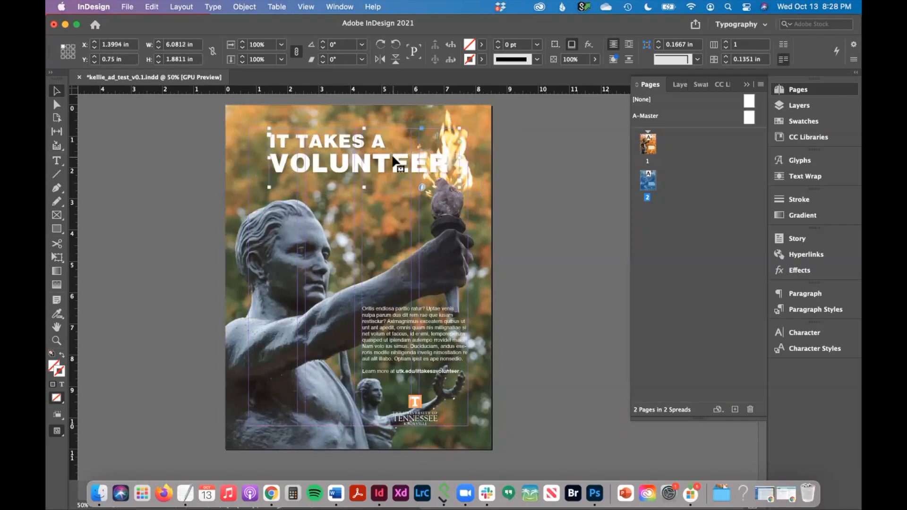
pyautogui.moveTo(393, 161); pyautogui.dragTo(373, 156)
pyautogui.moveTo(437, 122); pyautogui.dragTo(425, 126)
pyautogui.moveTo(383, 159); pyautogui.dragTo(356, 170)
pyautogui.click(419, 410)
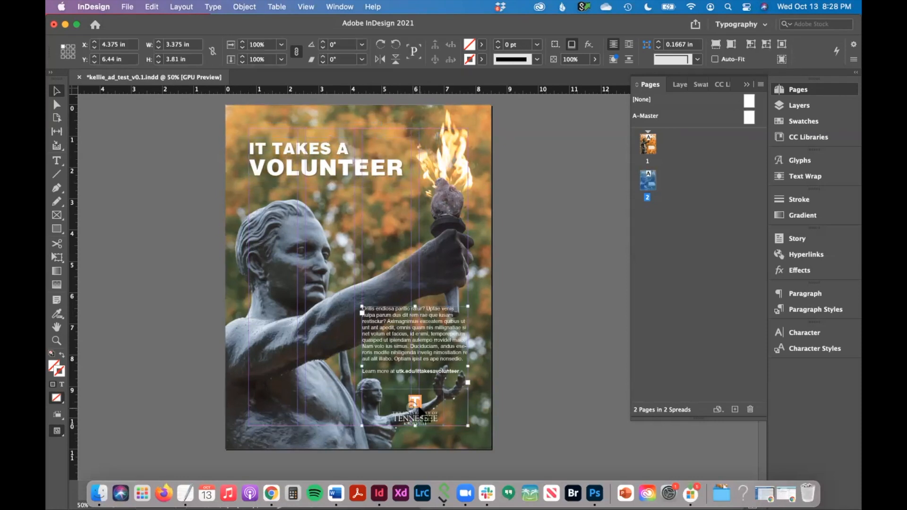
pyautogui.moveTo(419, 411); pyautogui.dragTo(309, 411)
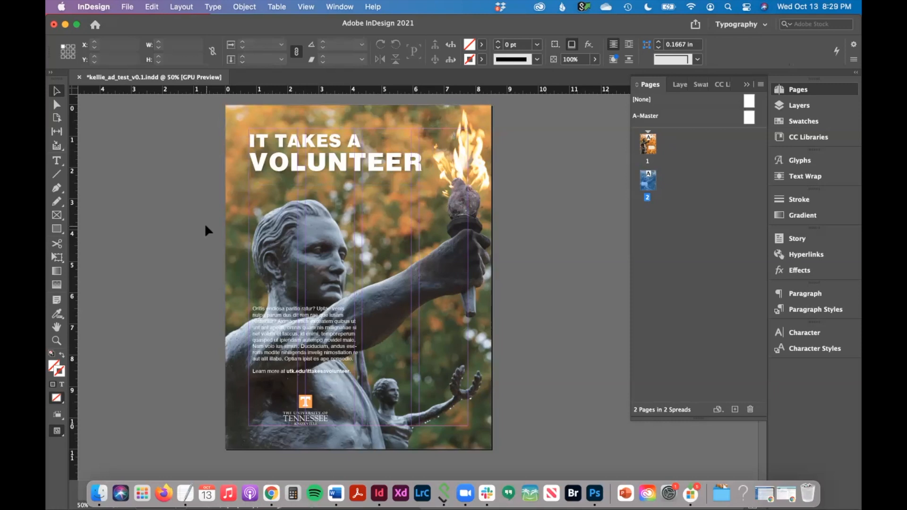
# Duplicate the spread of page 1 again to add a third page with the original ad
pyautogui.click(649, 140)
pyautogui.doubleClick(648, 141)
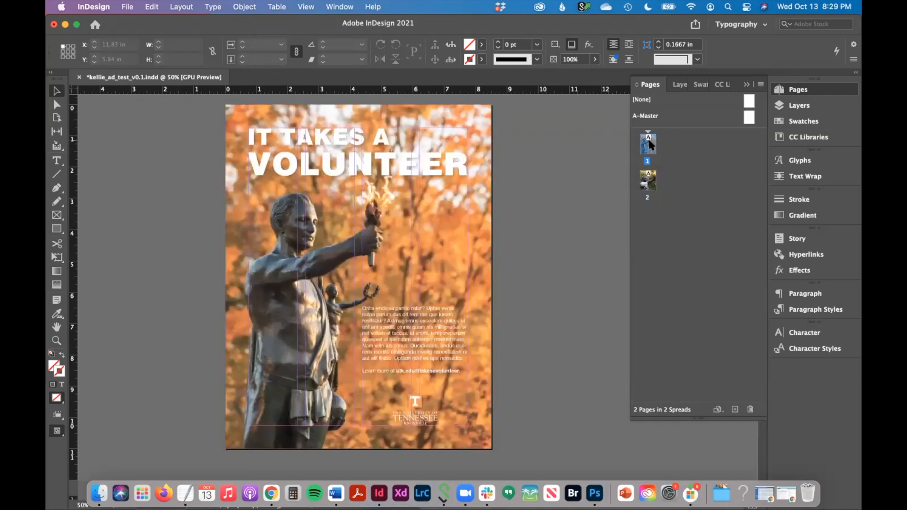
pyautogui.rightClick(649, 141)
pyautogui.click(669, 186)
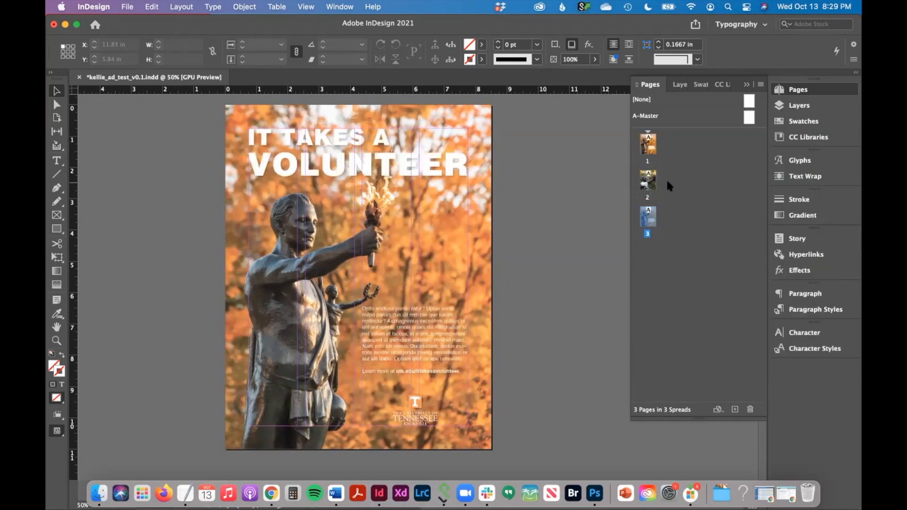
# Move the headline, body text and logo off page 3 onto the pasteboard, and shift the photo up and right within its frame
pyautogui.click(333, 145)
pyautogui.moveTo(336, 151); pyautogui.dragTo(556, 253)
pyautogui.click(362, 245)
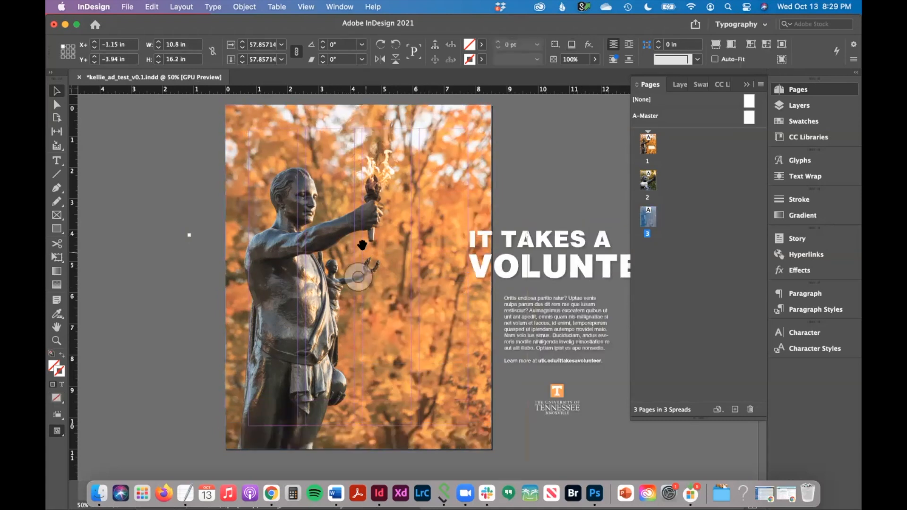
pyautogui.moveTo(359, 286); pyautogui.dragTo(365, 269)
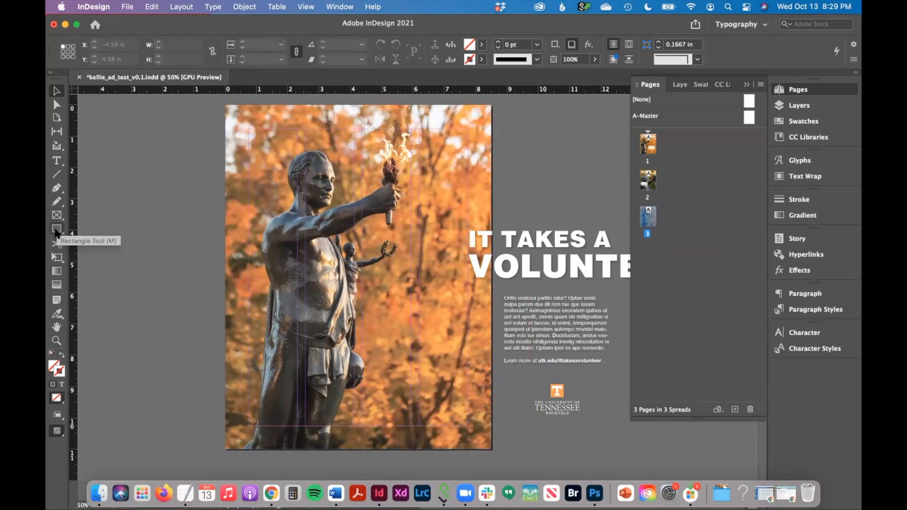
# Draw an 8.5 by 3.6 in rectangular frame across the page's lower edge at Y 7.4 in and fill it with [Paper]
pyautogui.click(57, 215)
pyautogui.moveTo(225, 337); pyautogui.dragTo(492, 449)
pyautogui.click(776, 123)
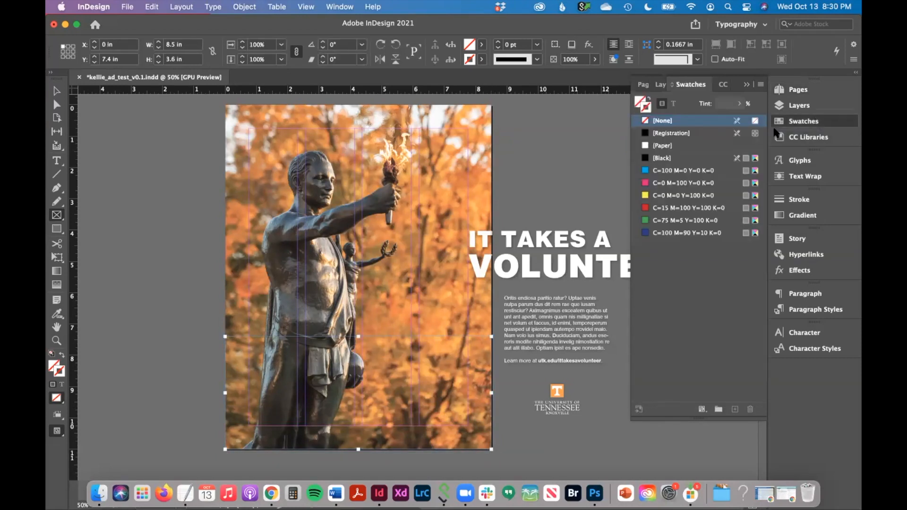
pyautogui.click(653, 146)
pyautogui.press('v')
pyautogui.click(572, 208)
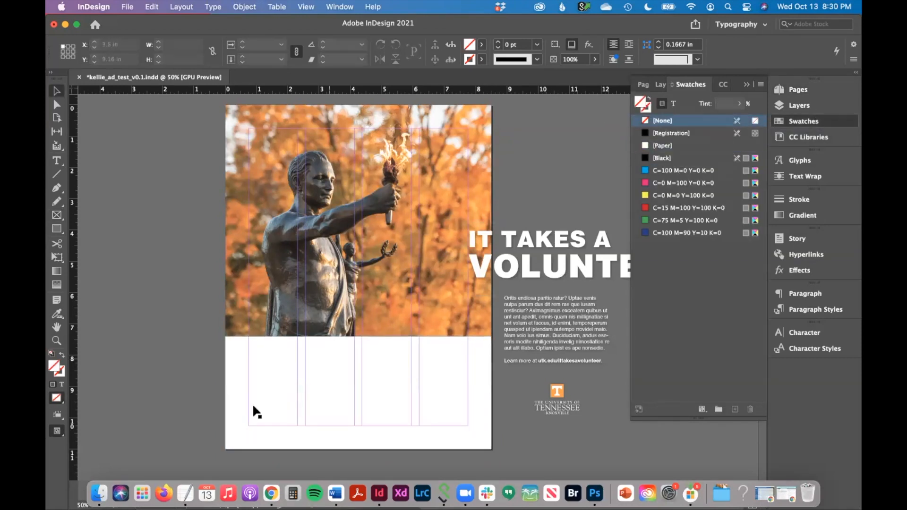
# Extend the white rectangle upward to a height of 3.7 in, with its upper edge at Y 7.3 in
pyautogui.click(347, 341)
pyautogui.moveTo(359, 337)
pyautogui.mouseDown()
pyautogui.moveTo(361, 323)
pyautogui.moveTo(358, 332)
pyautogui.mouseUp()
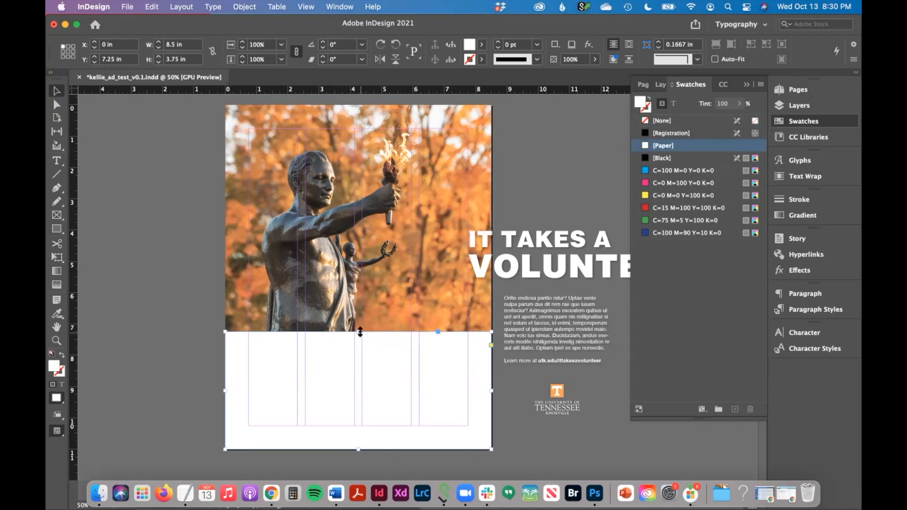
pyautogui.moveTo(360, 332); pyautogui.dragTo(360, 334)
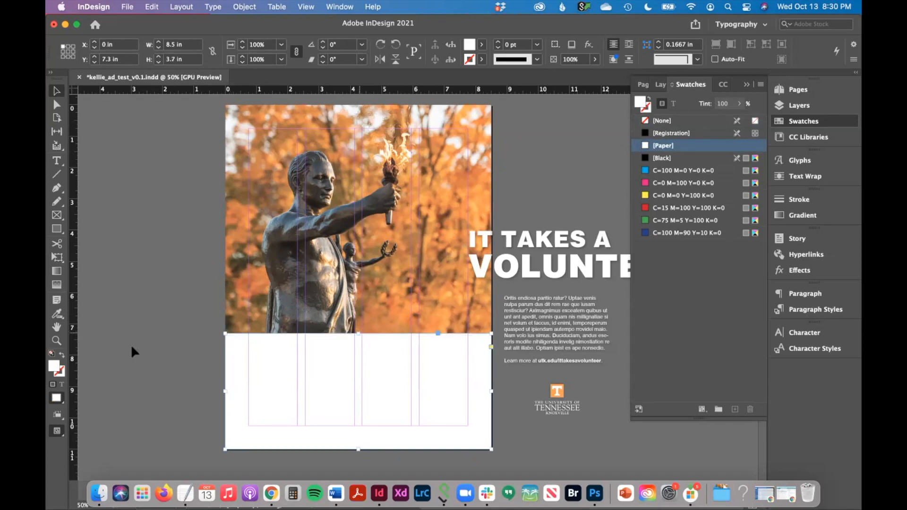
# Bring the headline text frame to the front and move it from the pasteboard onto the white rectangle
pyautogui.moveTo(573, 243); pyautogui.dragTo(350, 344)
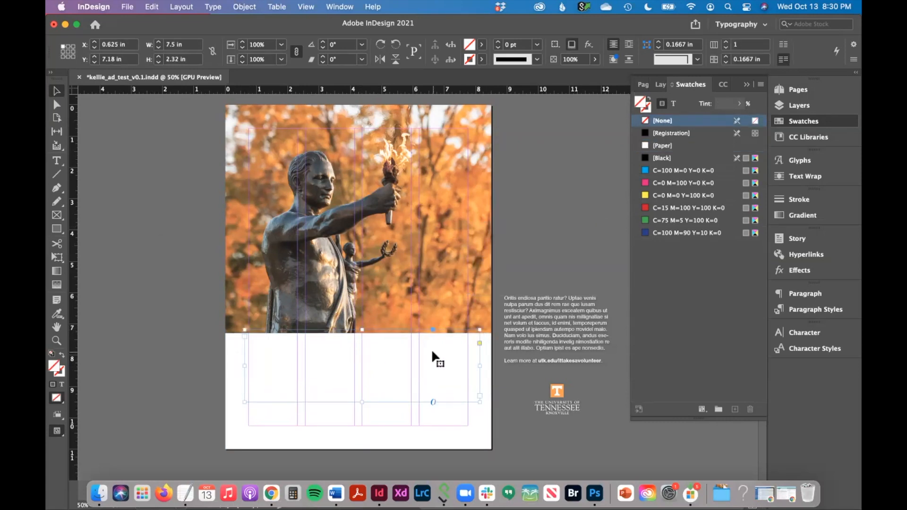
pyautogui.press('super+z')
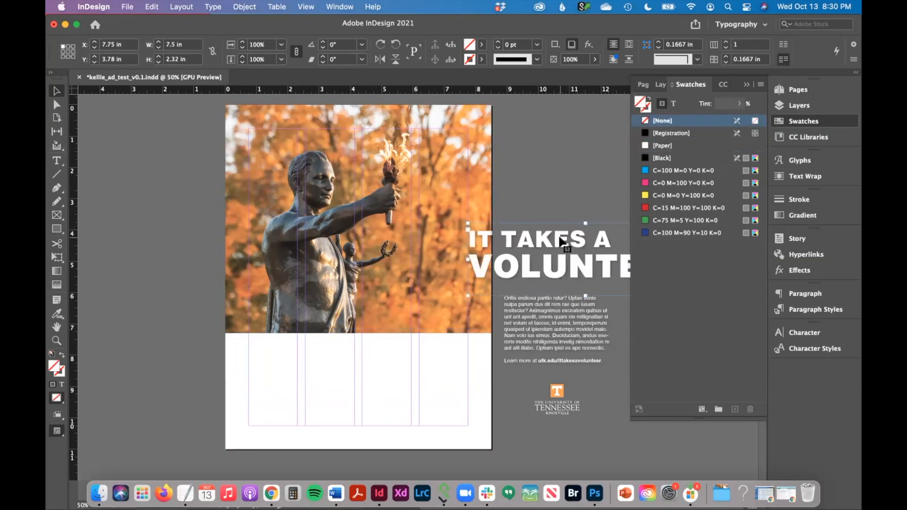
pyautogui.rightClick(560, 241)
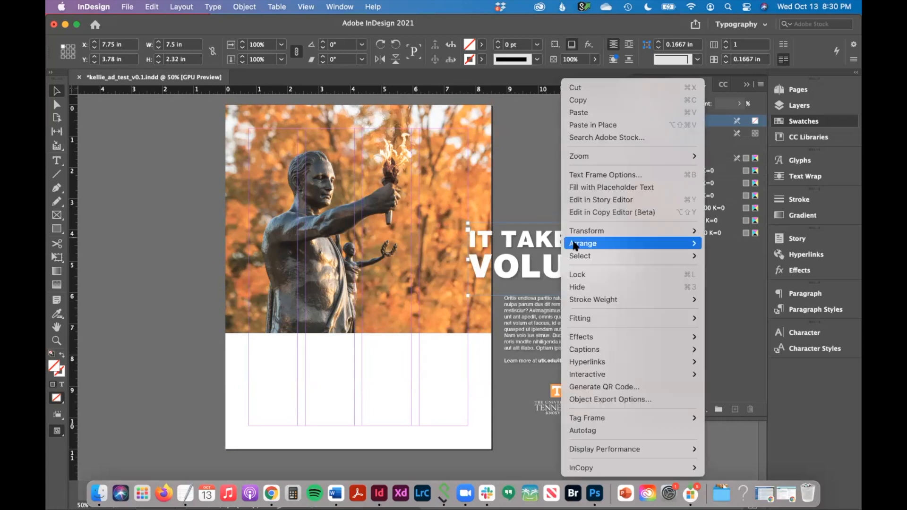
pyautogui.moveTo(586, 243)
pyautogui.click(728, 244)
pyautogui.moveTo(515, 264); pyautogui.dragTo(373, 362)
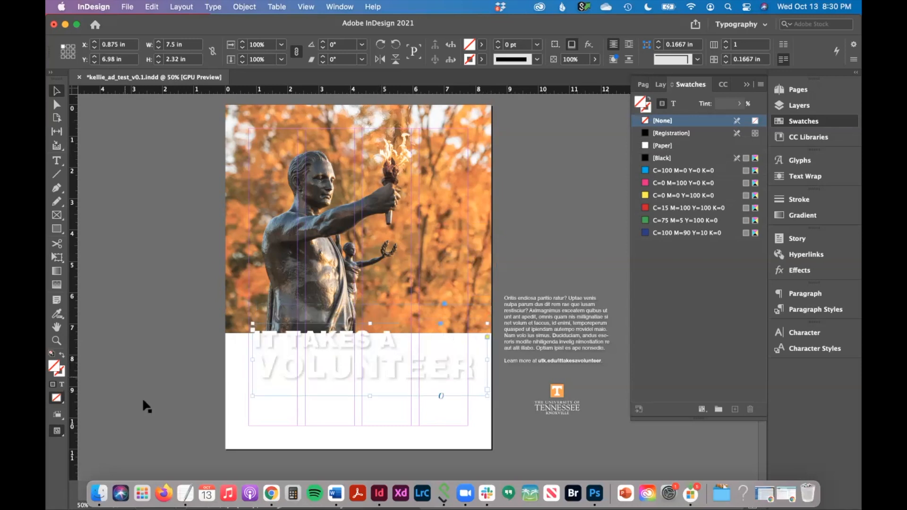
# Color all of the headline text with the [Black] swatch
pyautogui.doubleClick(335, 367)
pyautogui.press('super+a')
pyautogui.click(663, 159)
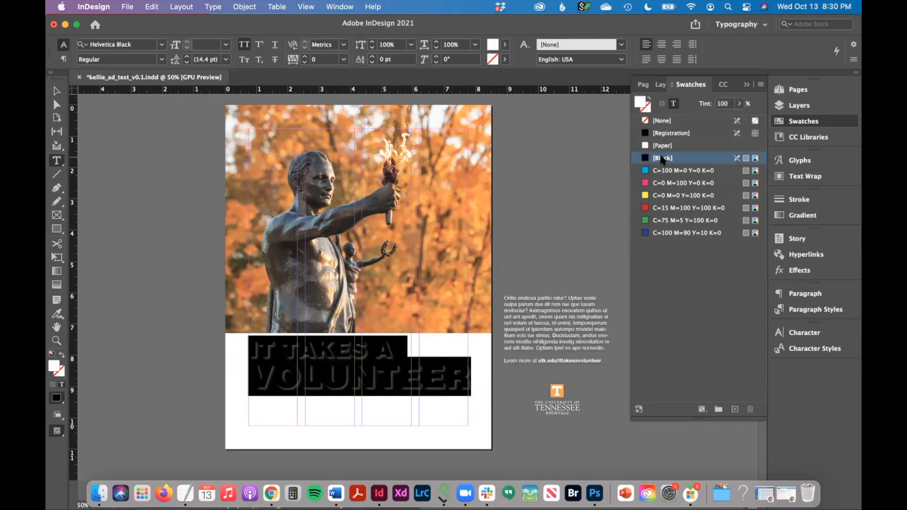
pyautogui.click(56, 91)
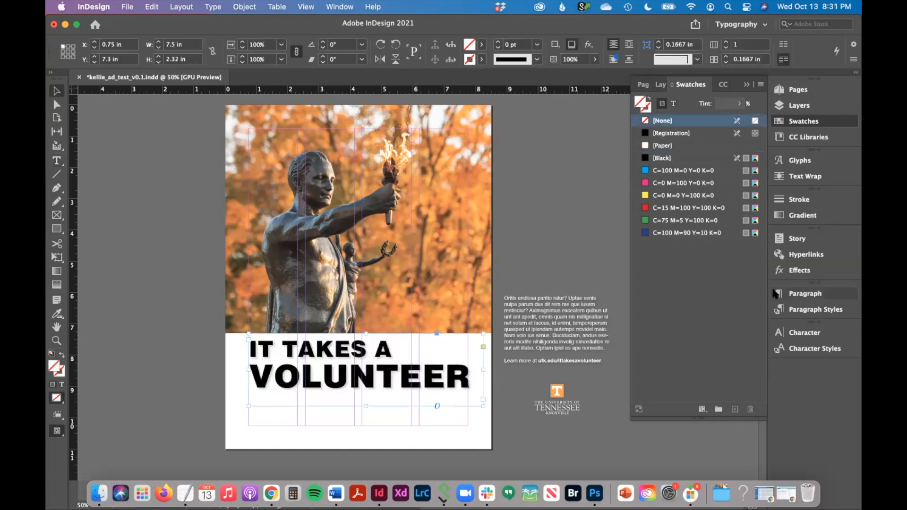
# Remove the headline's drop shadow effect and scale the headline down proportionally to about 5.14 by 1.59 in
pyautogui.rightClick(815, 266)
pyautogui.click(849, 245)
pyautogui.click(807, 276)
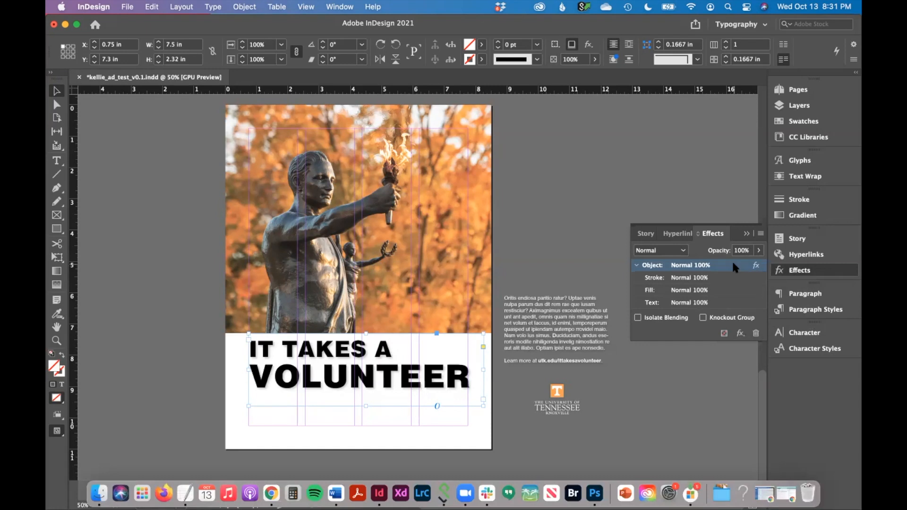
pyautogui.click(755, 333)
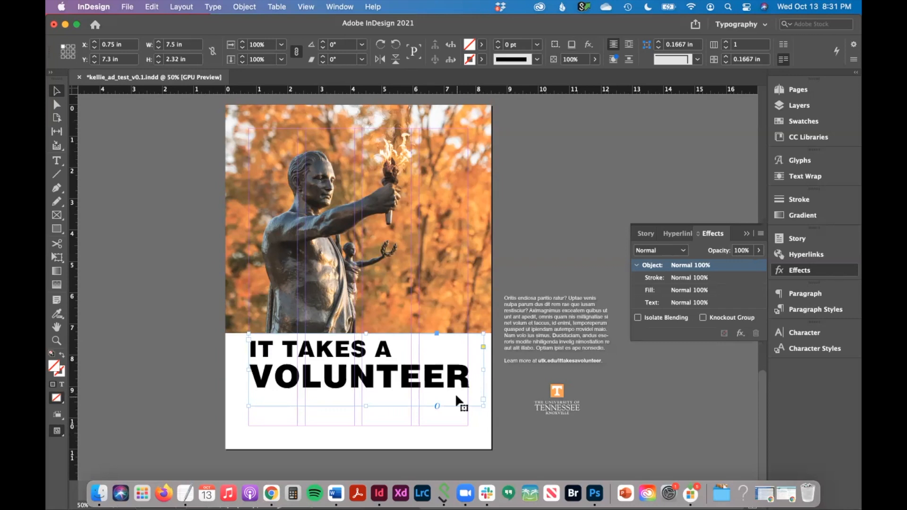
pyautogui.moveTo(482, 405); pyautogui.dragTo(379, 374)
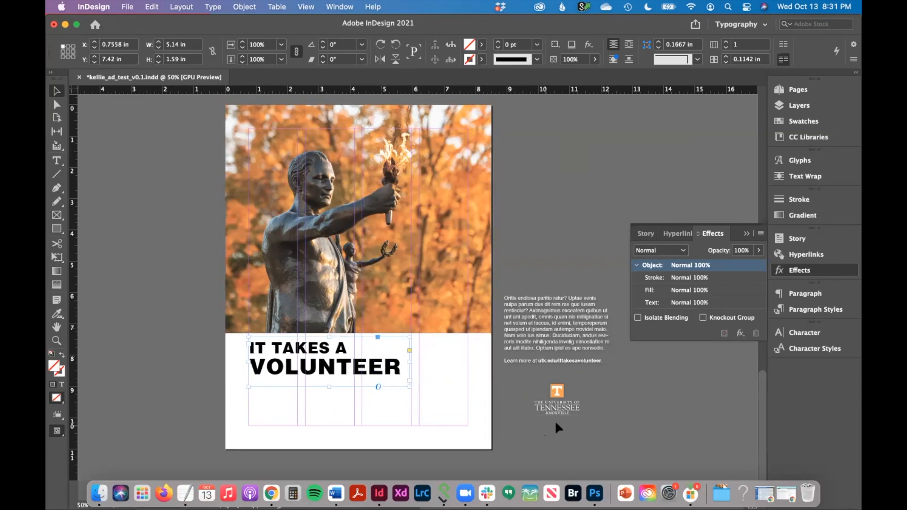
# Color all of the body text on the pasteboard black
pyautogui.click(653, 413)
pyautogui.doubleClick(559, 312)
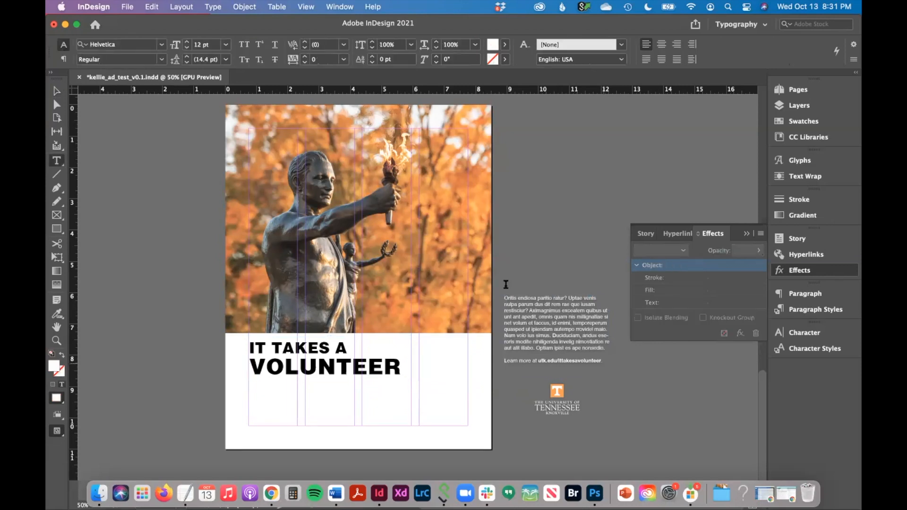
pyautogui.press('super+a')
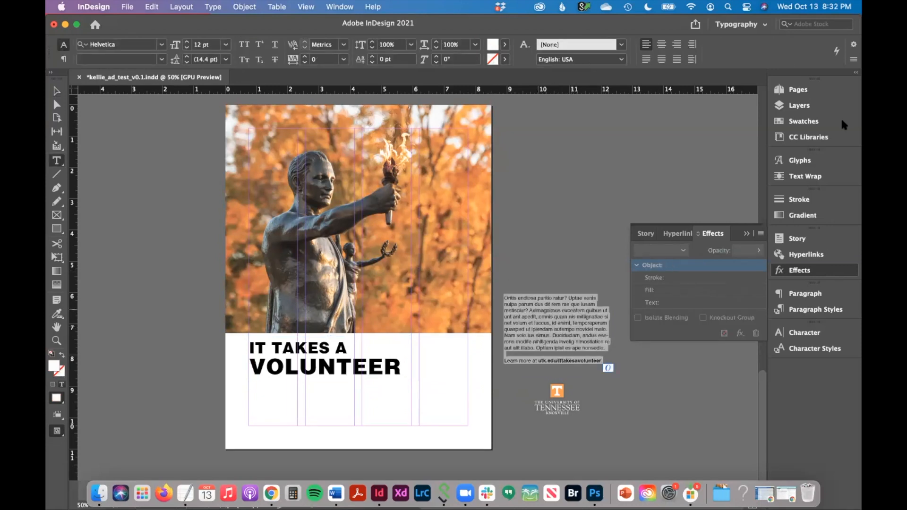
pyautogui.click(821, 123)
pyautogui.press('Escape')
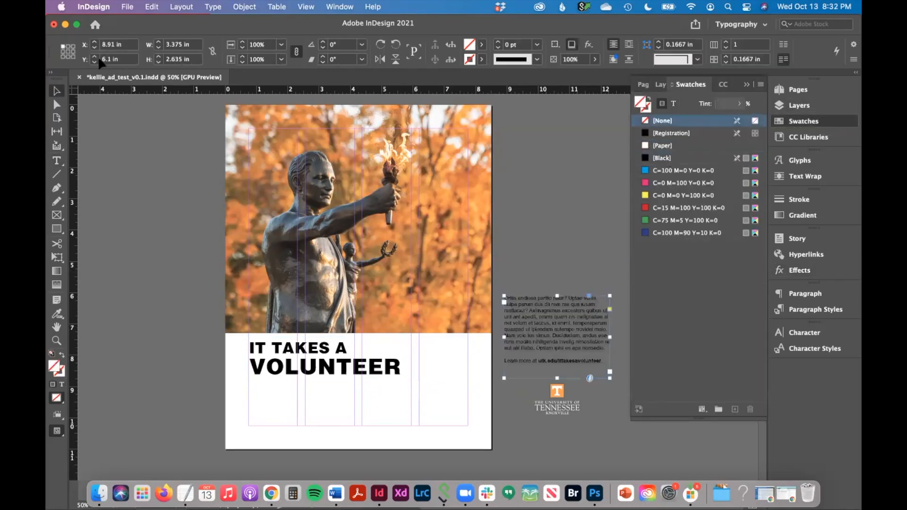
# Move the body text frame below the headline at X 0.75 in, Y 9.01 in, bring it to the front and widen it to 5.1875 in
pyautogui.click(803, 269)
pyautogui.moveTo(578, 317); pyautogui.dragTo(321, 412)
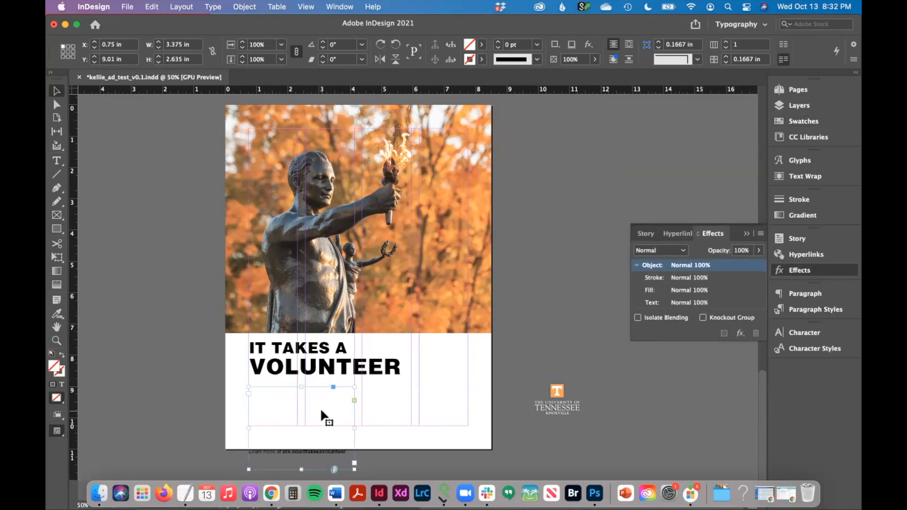
pyautogui.rightClick(322, 450)
pyautogui.moveTo(378, 244)
pyautogui.click(520, 243)
pyautogui.moveTo(354, 428); pyautogui.dragTo(410, 427)
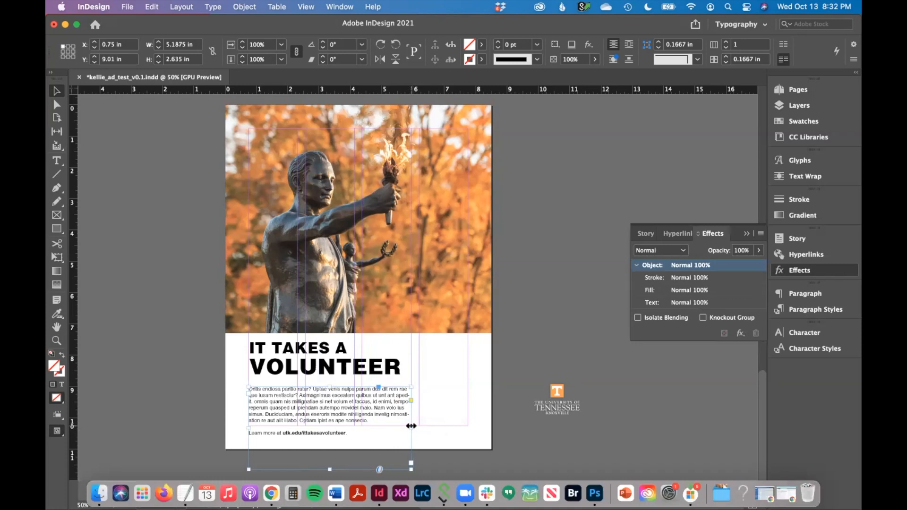
# Place the university logo in front of the white rectangle at about X 6.46 in, Y 9.15 in, and remove its drop shadow
pyautogui.click(550, 406)
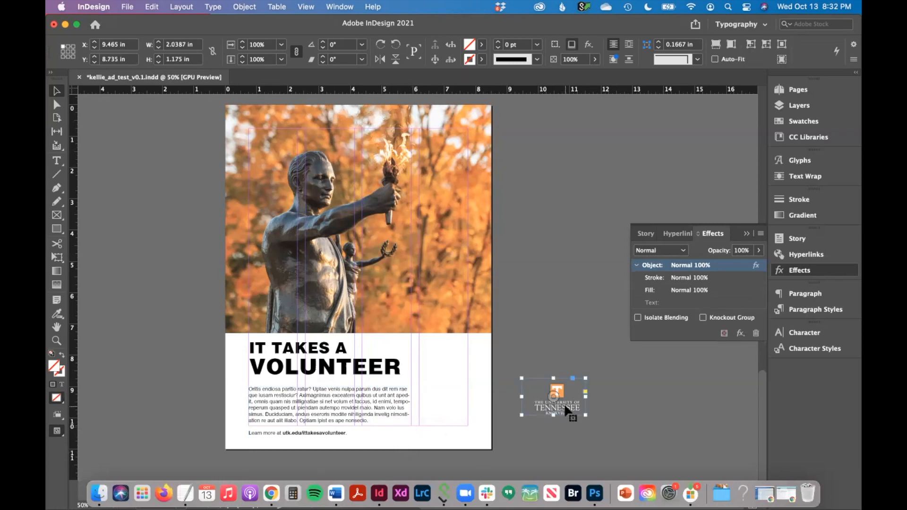
pyautogui.moveTo(566, 412); pyautogui.dragTo(471, 425)
pyautogui.rightClick(470, 420)
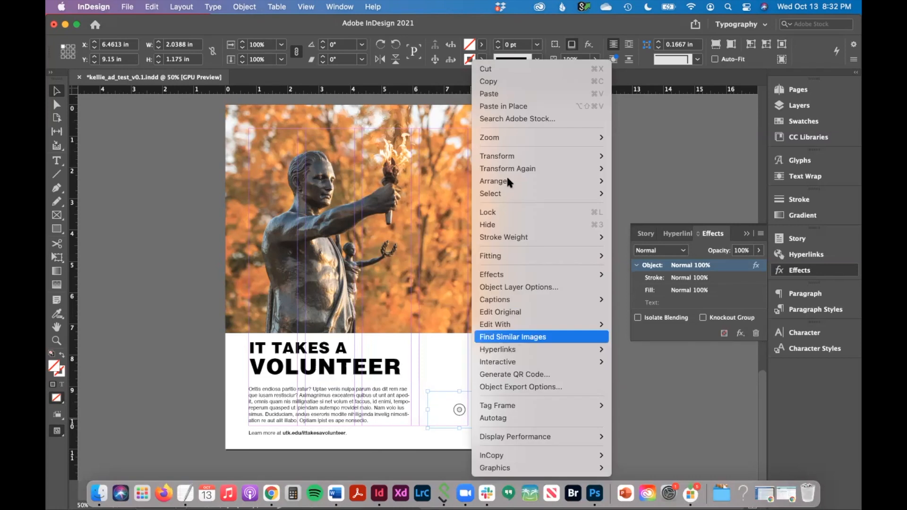
pyautogui.moveTo(506, 181)
pyautogui.click(651, 181)
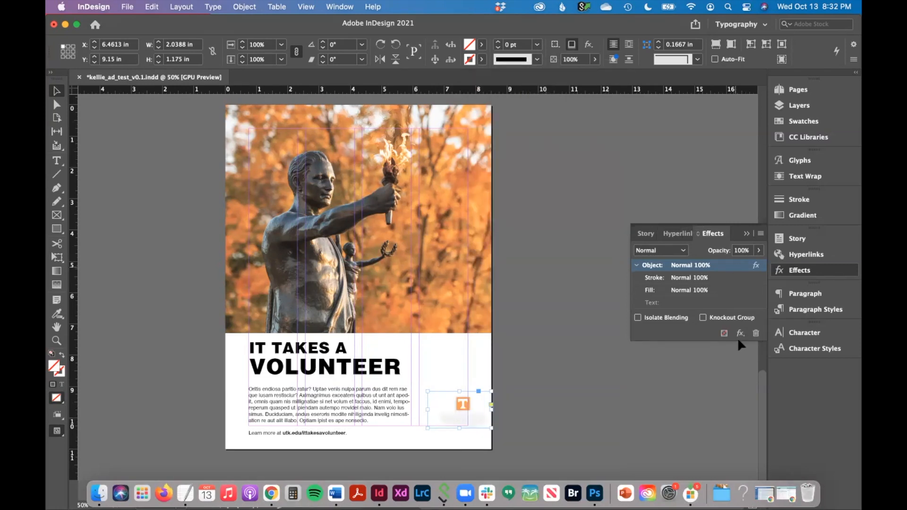
pyautogui.click(755, 334)
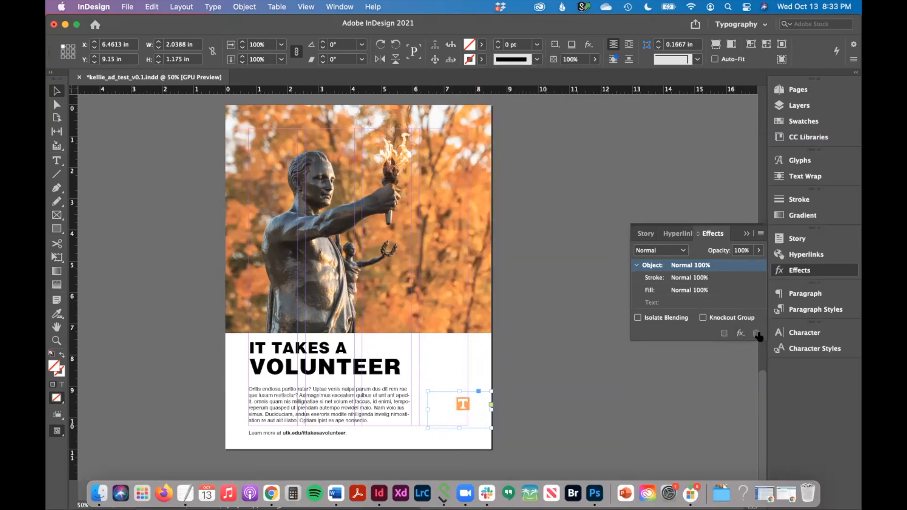
# Place the university logo version with gray lettering into the selected logo frame, replacing the light-lettered one
pyautogui.click(176, 7)
pyautogui.moveTo(127, 5)
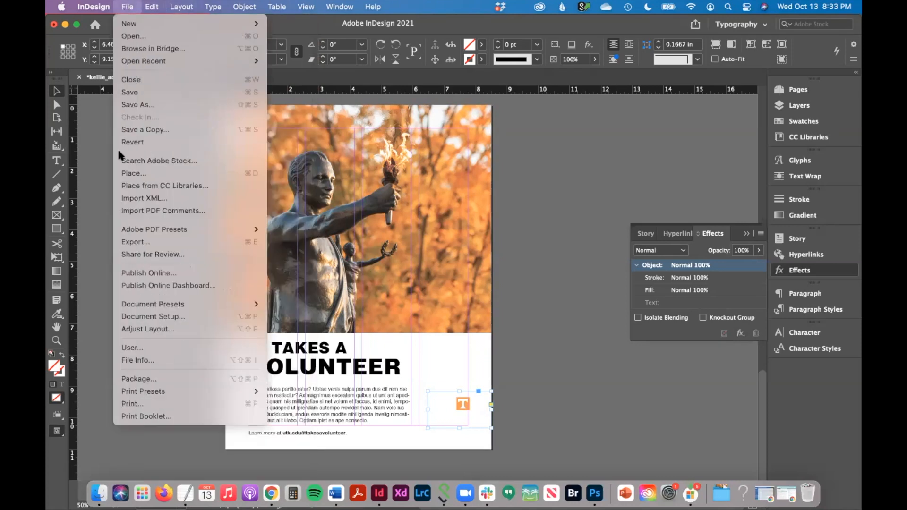
pyautogui.click(132, 173)
pyautogui.press('Return')
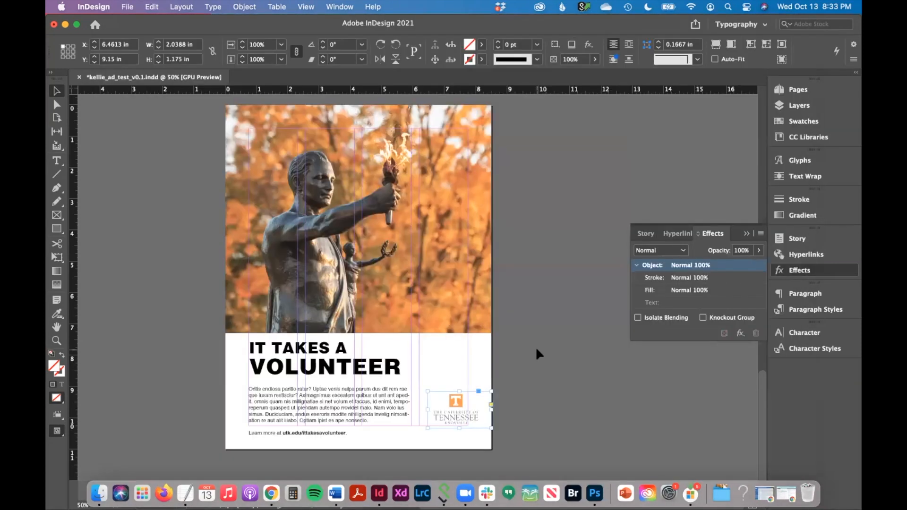
# Enlarge the logo with its frame to about 2.34 by 1.35 in and shift it to X 5.9375 in
pyautogui.moveTo(491, 391); pyautogui.dragTo(496, 387)
pyautogui.moveTo(472, 424); pyautogui.dragTo(461, 426)
pyautogui.press('super+shift+a')
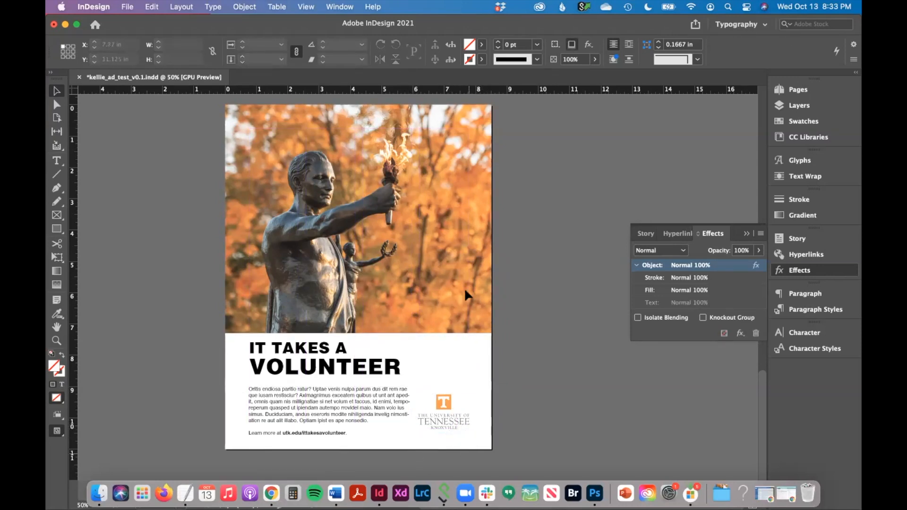
# Extend the white rectangle upward to Y 6.78 in, making it 4.22 in tall
pyautogui.click(333, 359)
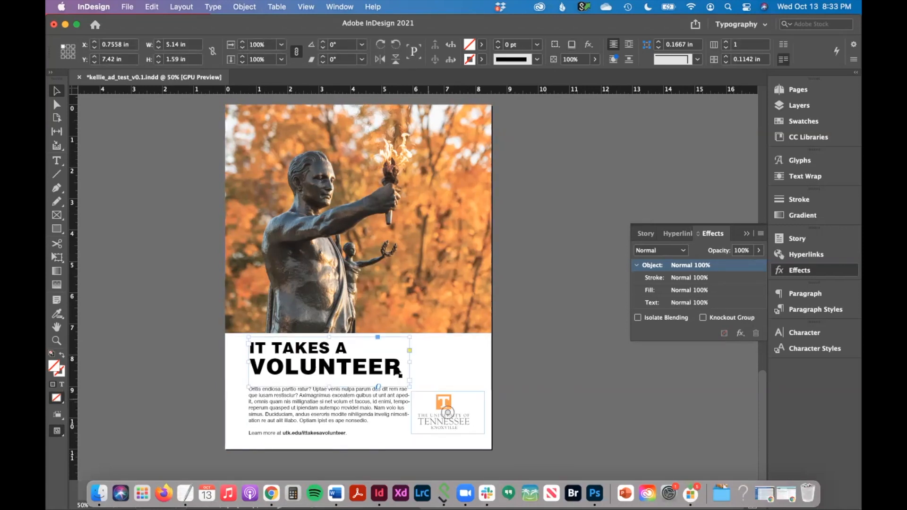
pyautogui.click(520, 415)
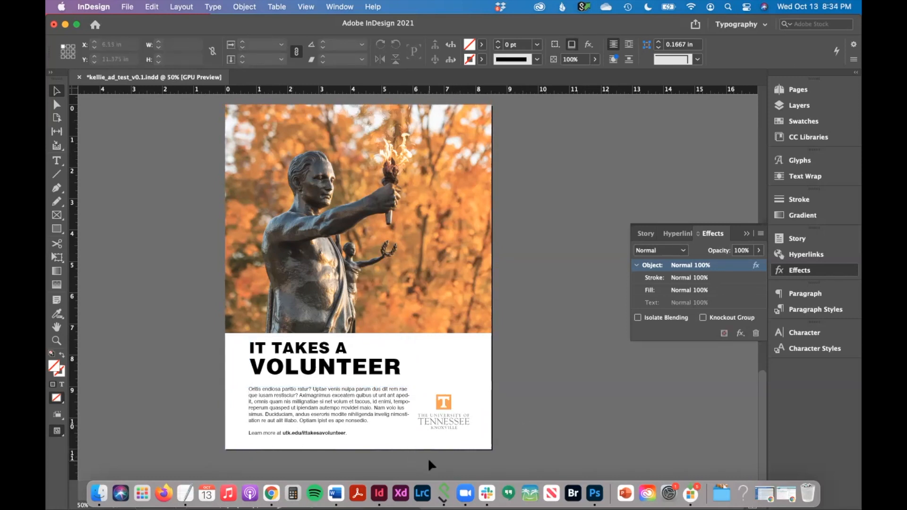
pyautogui.click(237, 378)
pyautogui.moveTo(358, 333); pyautogui.dragTo(358, 317)
# Move the headline and the body text up together by about 0.3 in within the white area
pyautogui.click(347, 371)
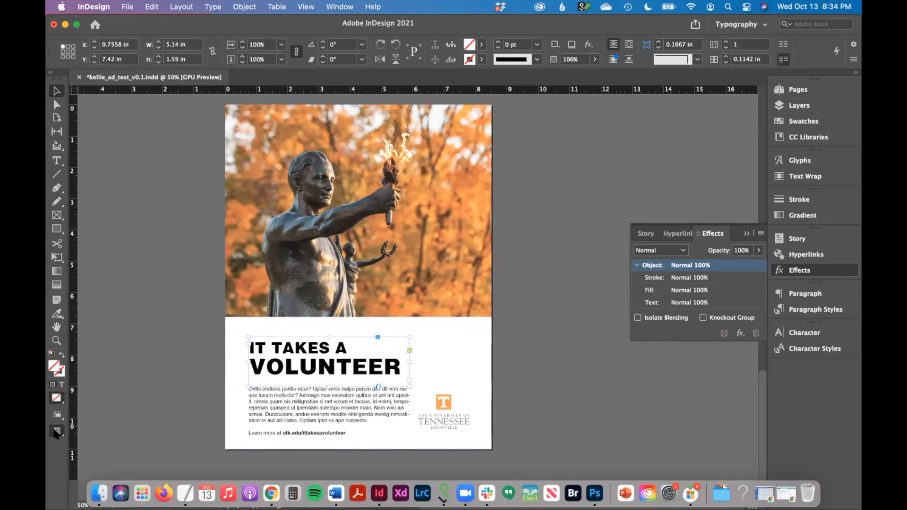
pyautogui.click(99, 393)
pyautogui.moveTo(352, 427); pyautogui.dragTo(347, 415)
pyautogui.press('Down')
pyautogui.press('Down')
pyautogui.press('Down')
pyautogui.press('Down')
pyautogui.press('Down')
pyautogui.press('Down')
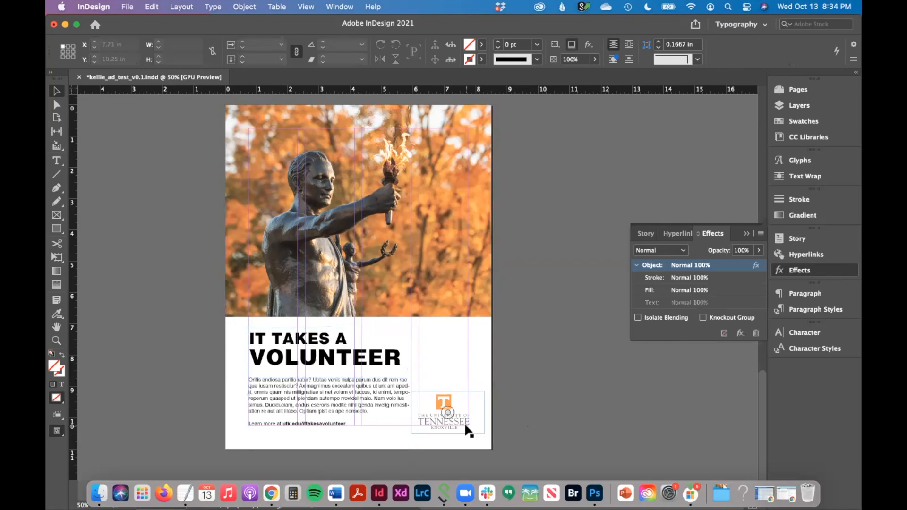
# Set all of the body text to 11 pt size with 14 pt leading
pyautogui.press('t')
pyautogui.moveTo(348, 429); pyautogui.dragTo(249, 379)
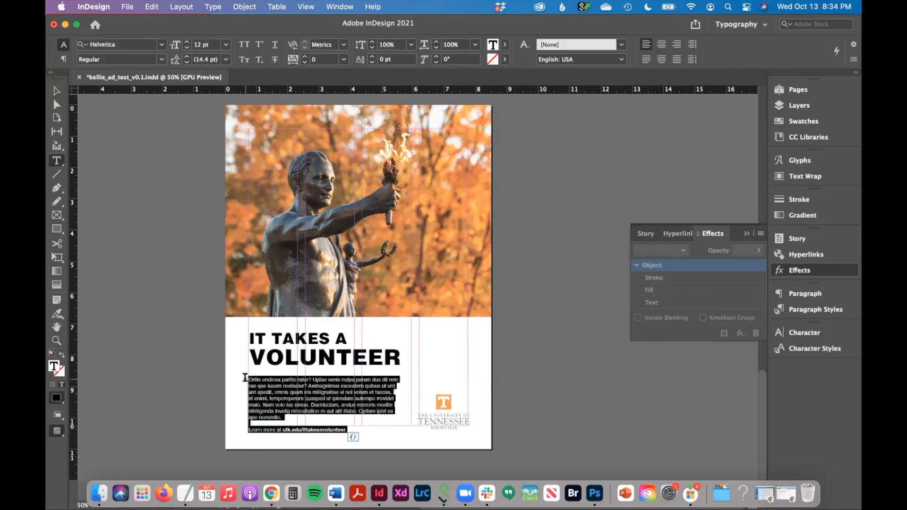
pyautogui.press('super+t')
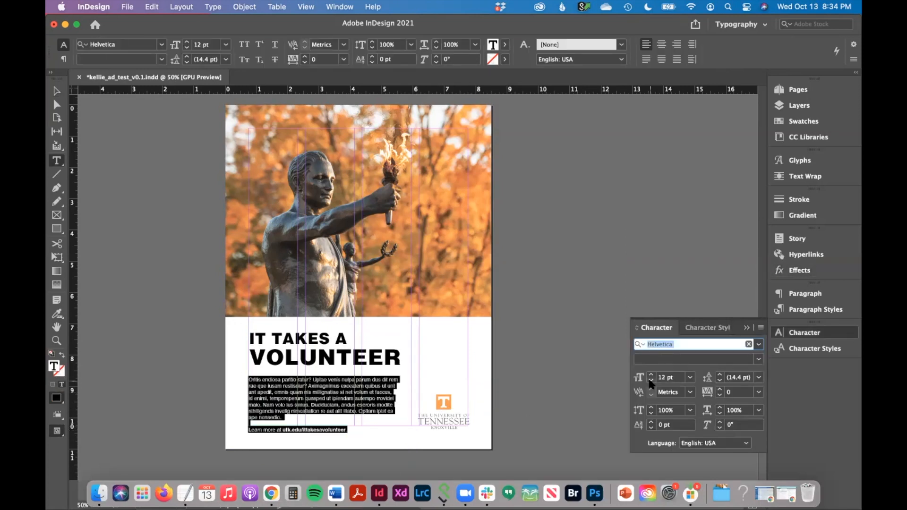
pyautogui.press('super+1')
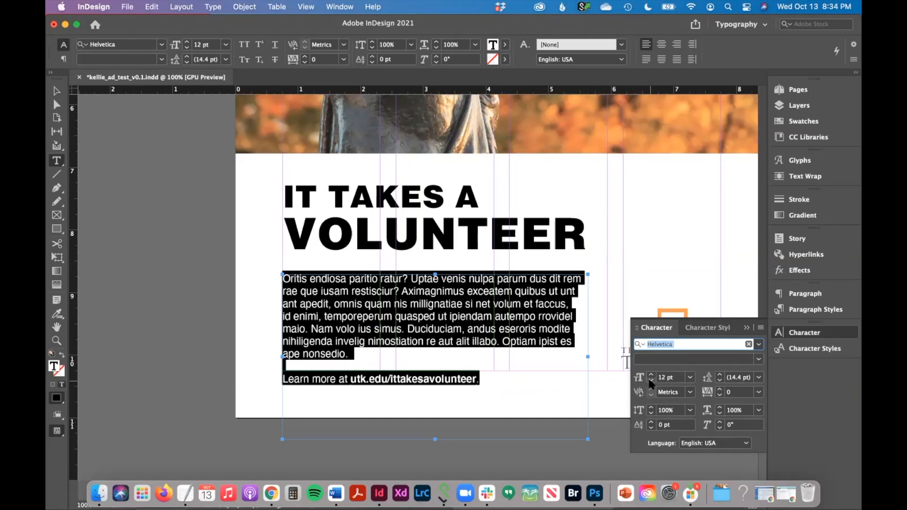
pyautogui.click(650, 381)
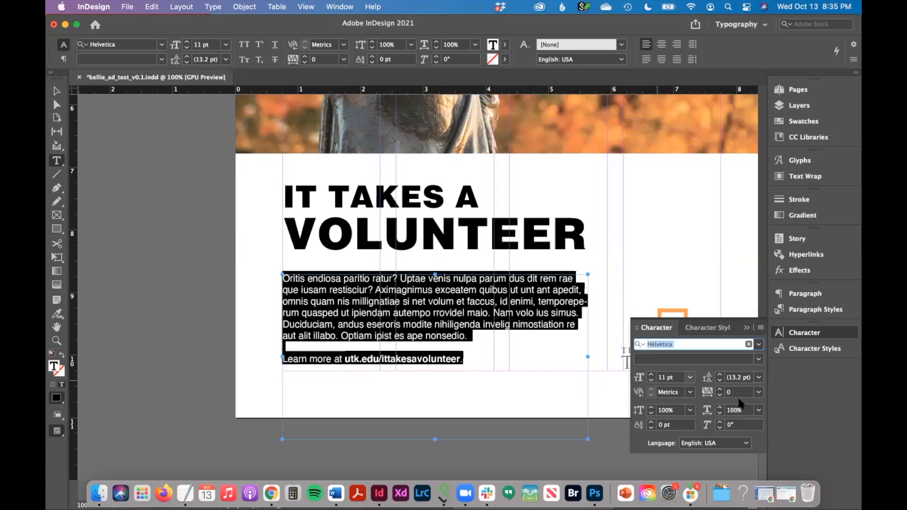
pyautogui.click(718, 374)
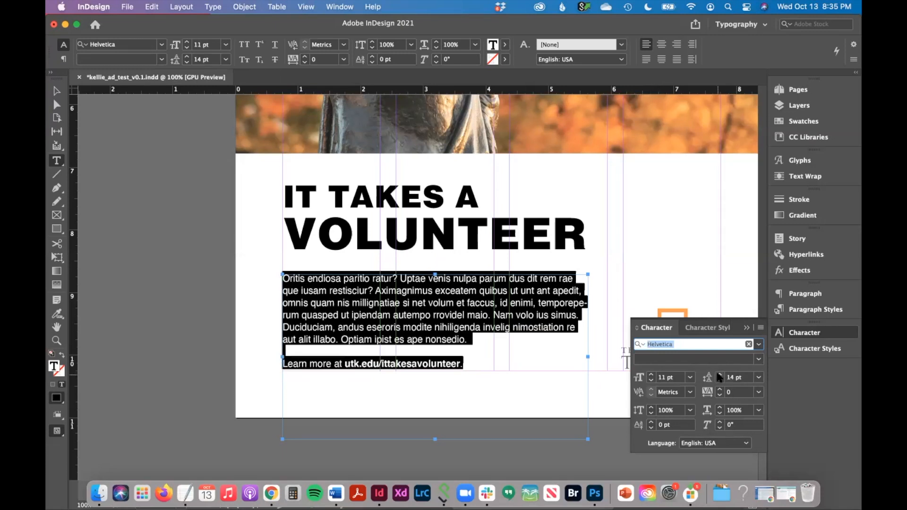
pyautogui.click(56, 90)
pyautogui.click(193, 282)
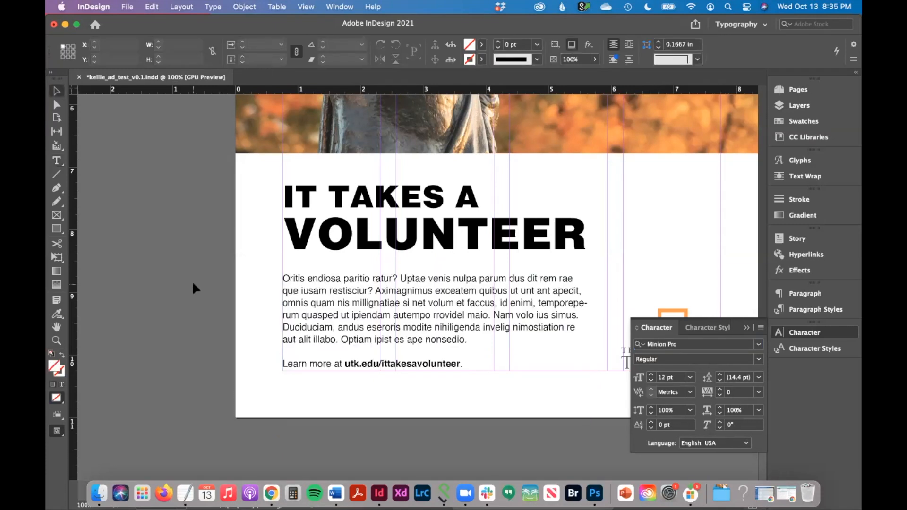
# Turn off hyphenation for the body text frame
pyautogui.click(413, 346)
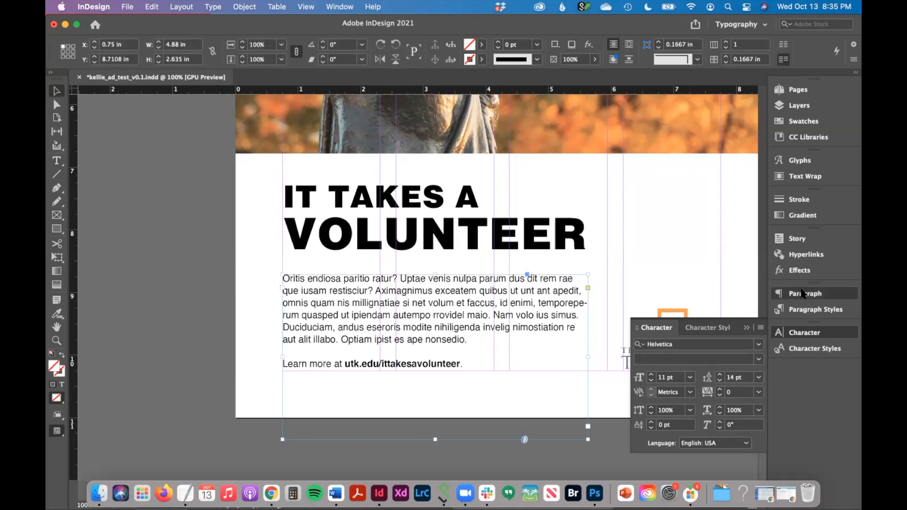
pyautogui.click(795, 294)
pyautogui.click(638, 454)
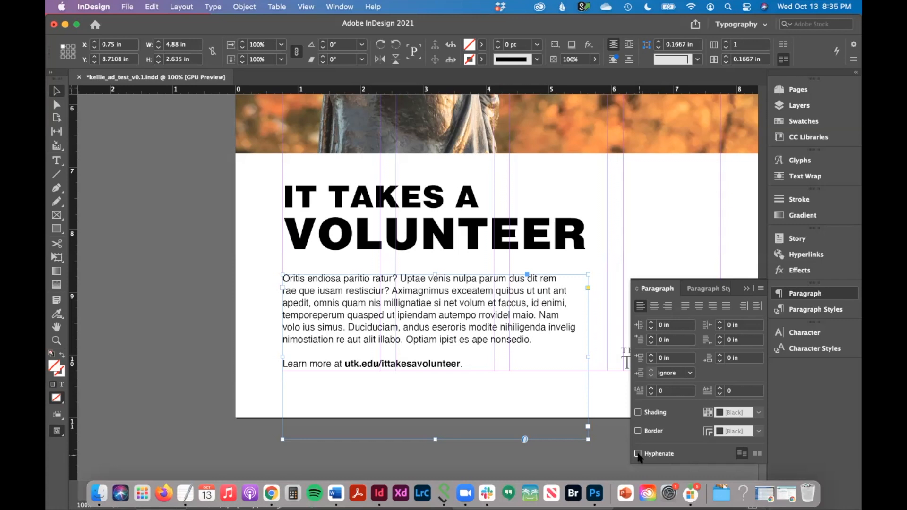
pyautogui.click(746, 289)
# Nudge the body text frame down to Y 8.7664 in
pyautogui.press('Down')
pyautogui.press('Down')
pyautogui.press('Down')
pyautogui.press('Down')
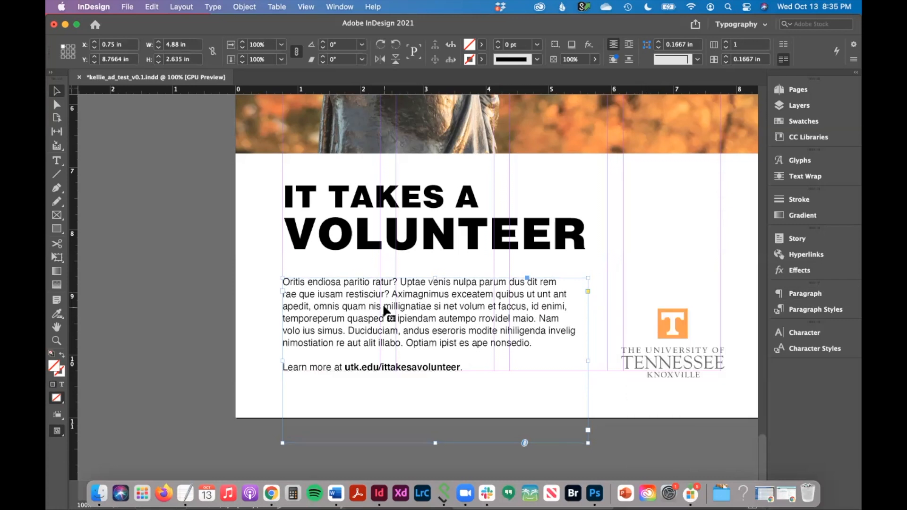
# Nudge the university logo to X 5.8958 in, Y 9.0389 in, so its base lines up with the bottom margin
pyautogui.click(702, 361)
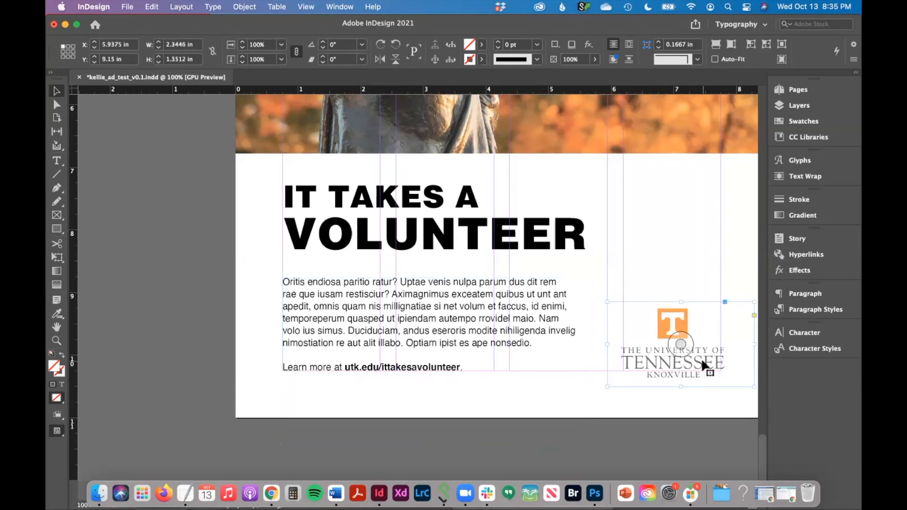
pyautogui.press('Left')
pyautogui.press('Left')
pyautogui.press('Up')
pyautogui.press('Up')
pyautogui.press('Up')
pyautogui.press('Up')
pyautogui.press('Up')
pyautogui.press('Up')
pyautogui.press('Up')
pyautogui.press('Up')
pyautogui.press('Right')
pyautogui.click(710, 245)
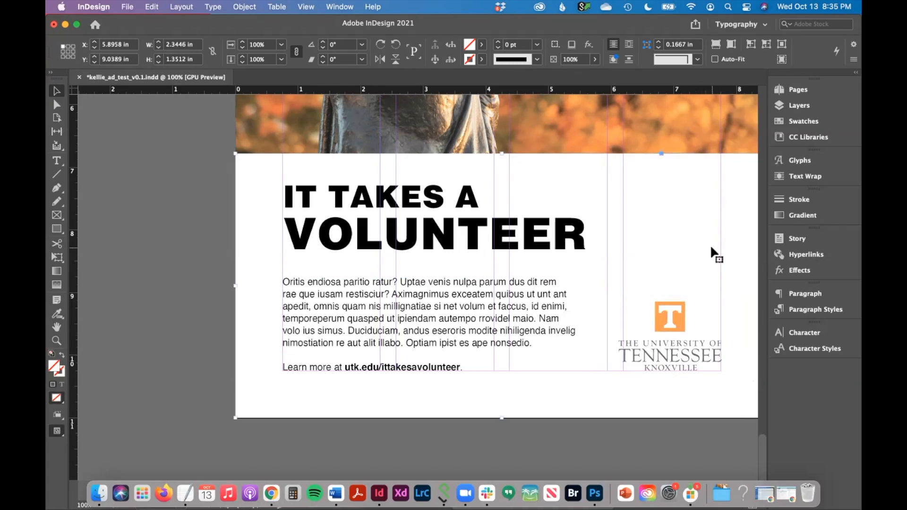
# Color the whole headline with a new CMYK process swatch of 80% black and 0% cyan, magenta and yellow
pyautogui.press('t')
pyautogui.doubleClick(508, 245)
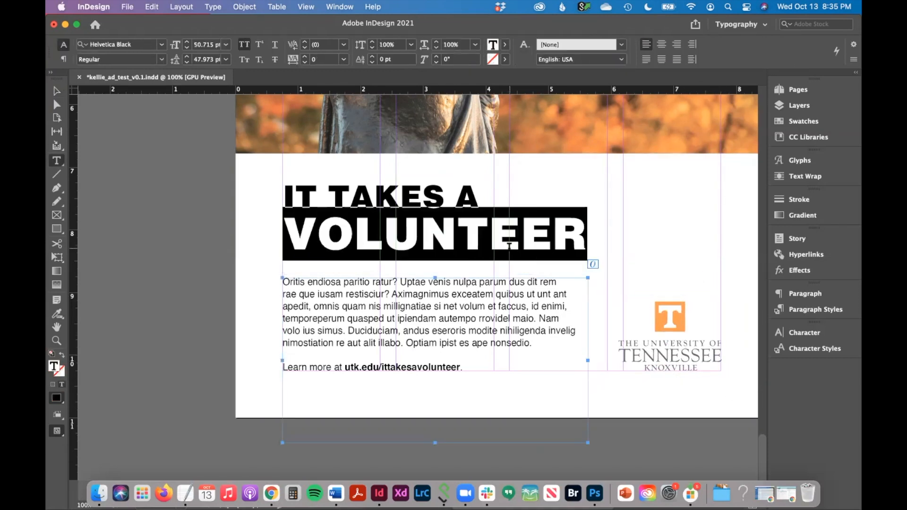
pyautogui.press('super+a')
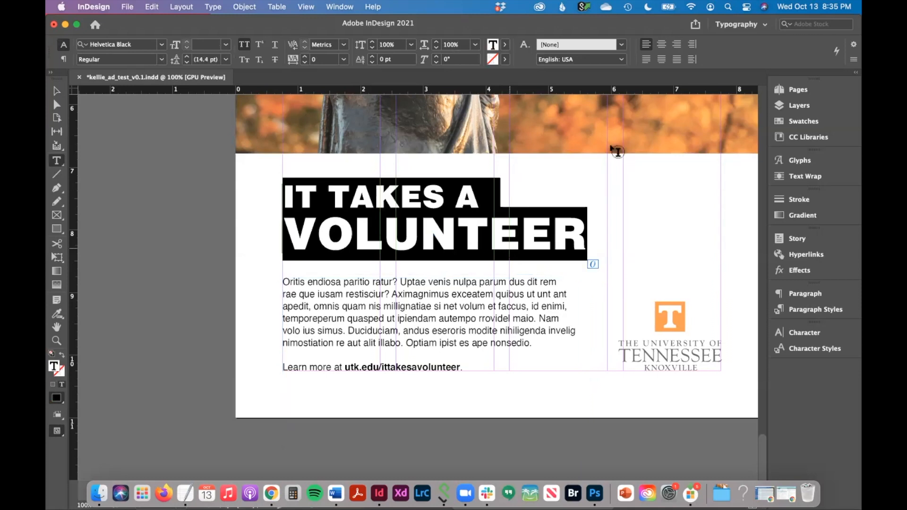
pyautogui.click(822, 125)
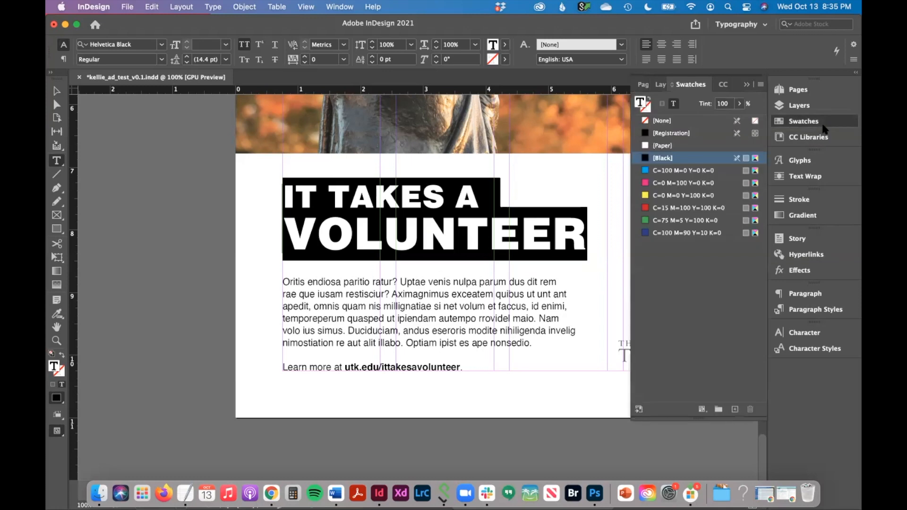
pyautogui.click(761, 84)
pyautogui.click(738, 93)
pyautogui.doubleClick(475, 285)
pyautogui.write('80')
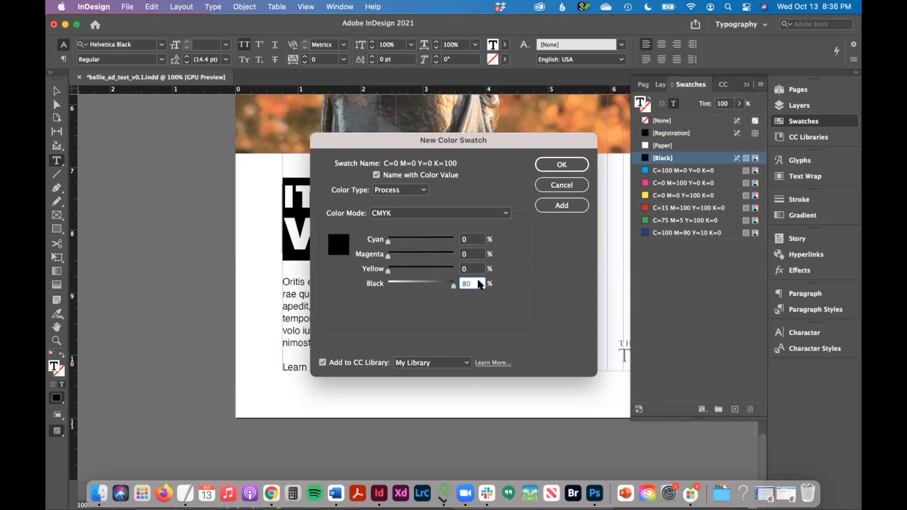
pyautogui.click(475, 270)
pyautogui.click(578, 167)
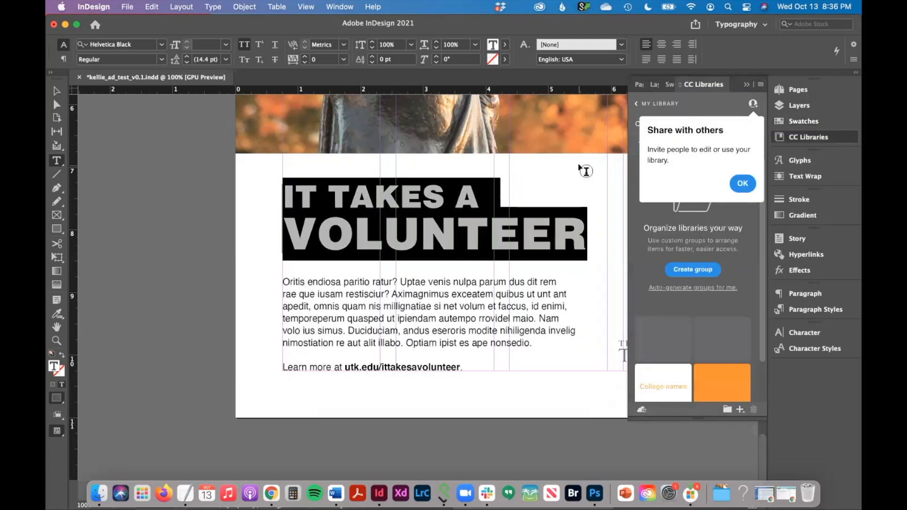
# Apply the C=0 M=0 Y=0 K=80 swatch to all of the body text
pyautogui.click(789, 124)
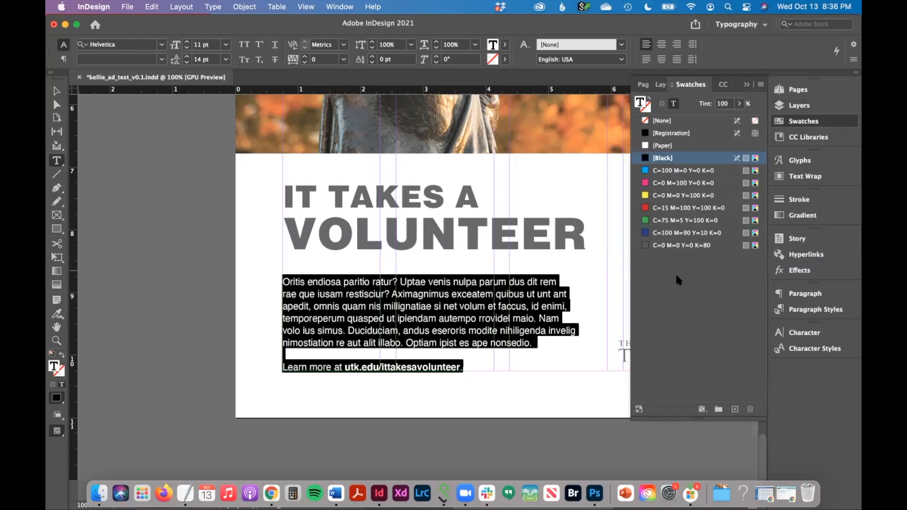
pyautogui.click(682, 247)
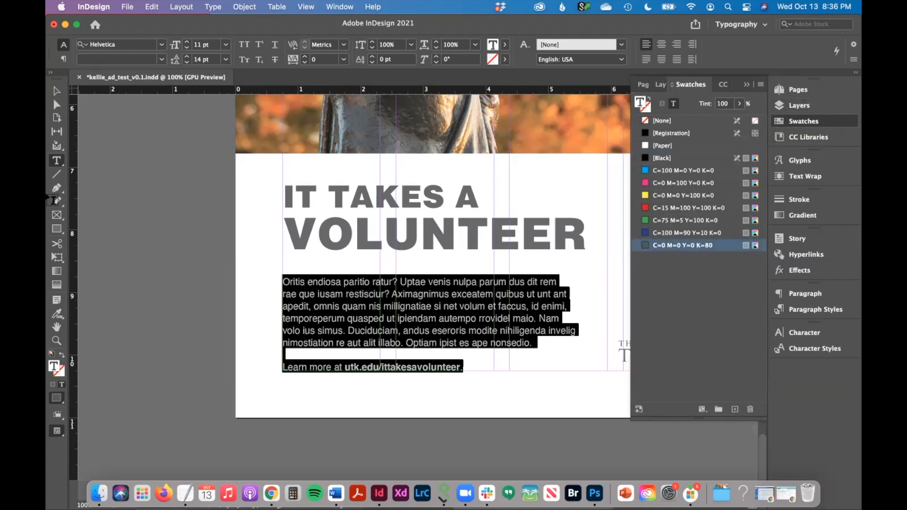
pyautogui.click(56, 91)
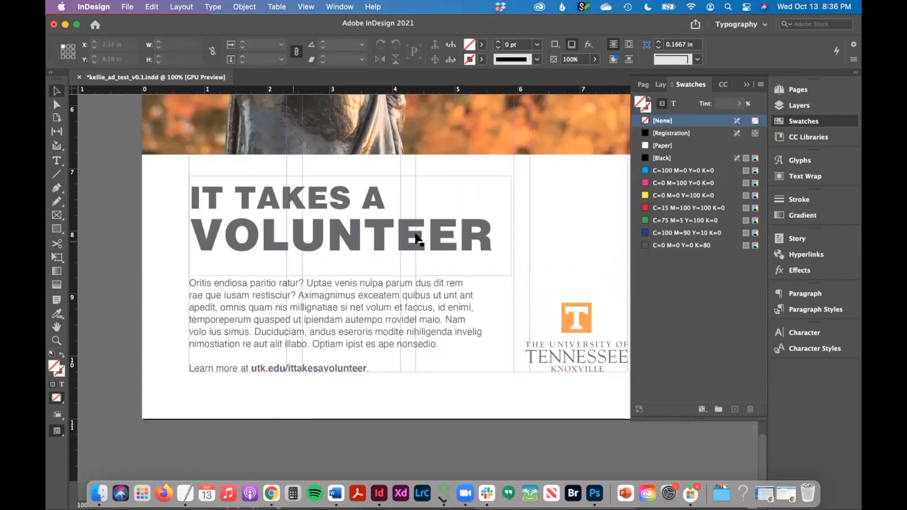
# Create a new CMYK process swatch with 0% cyan, 50% magenta, 100% yellow and 0% black
pyautogui.scroll(10, 528, 248)
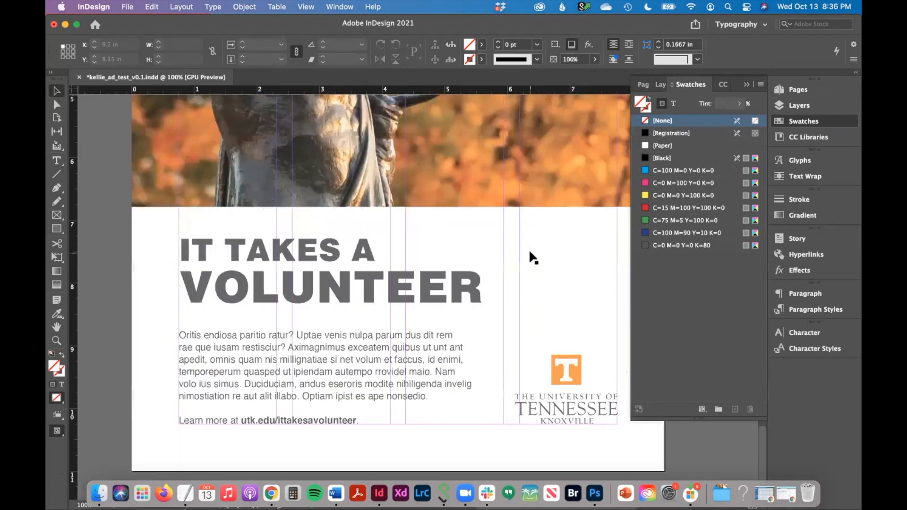
pyautogui.scroll(-10, 545, 205)
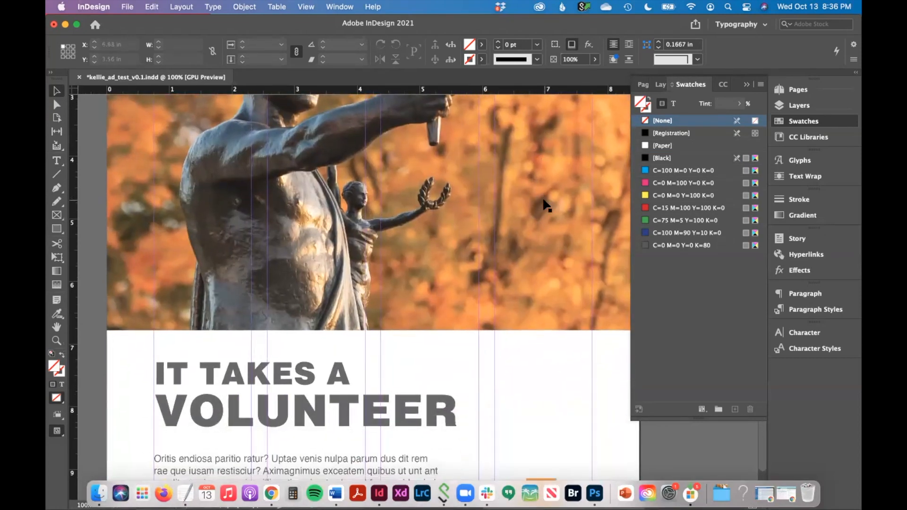
pyautogui.click(526, 161)
pyautogui.click(760, 84)
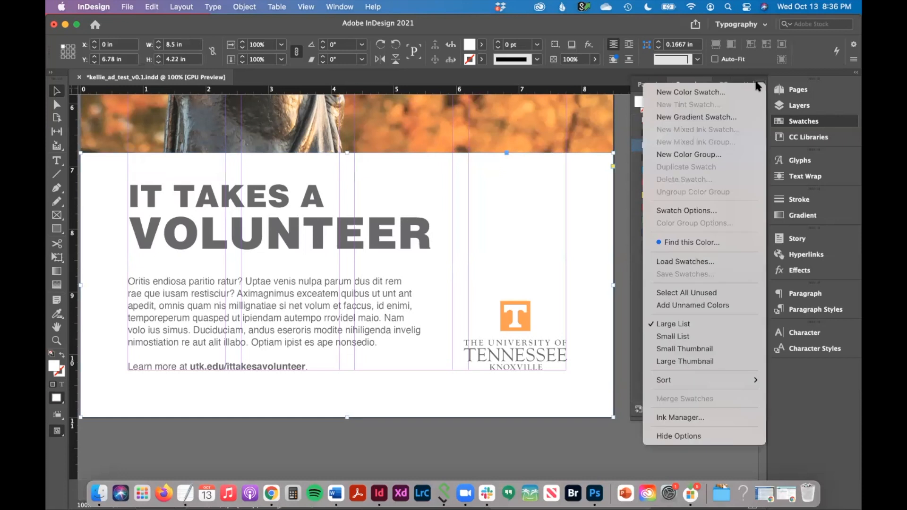
pyautogui.click(745, 98)
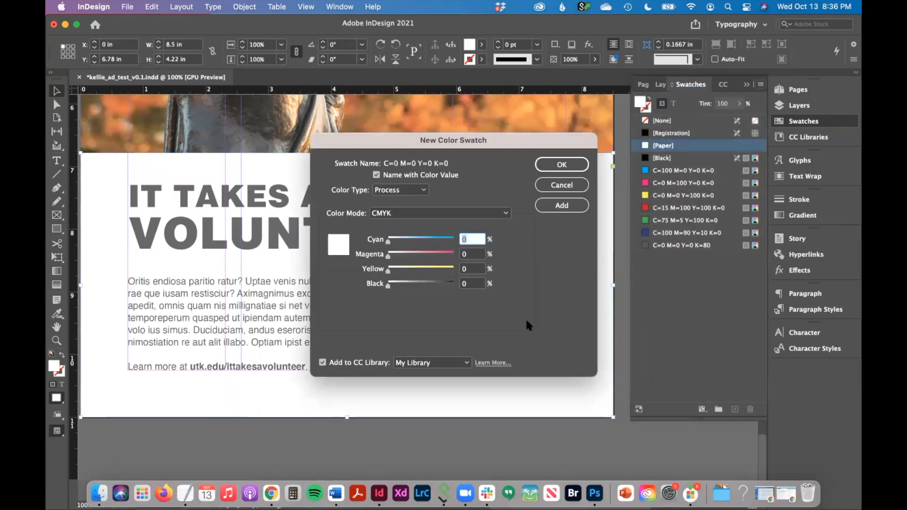
pyautogui.click(473, 254)
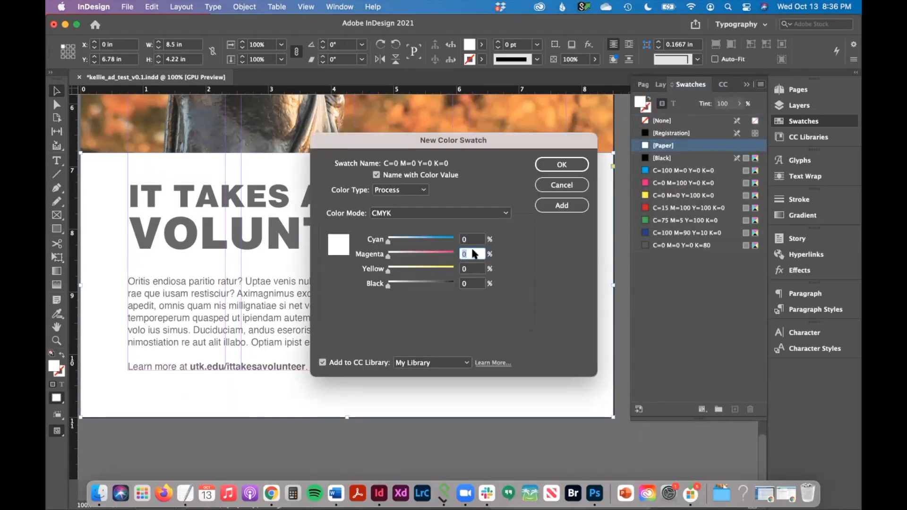
pyautogui.write('50')
pyautogui.press('Tab')
pyautogui.write('100')
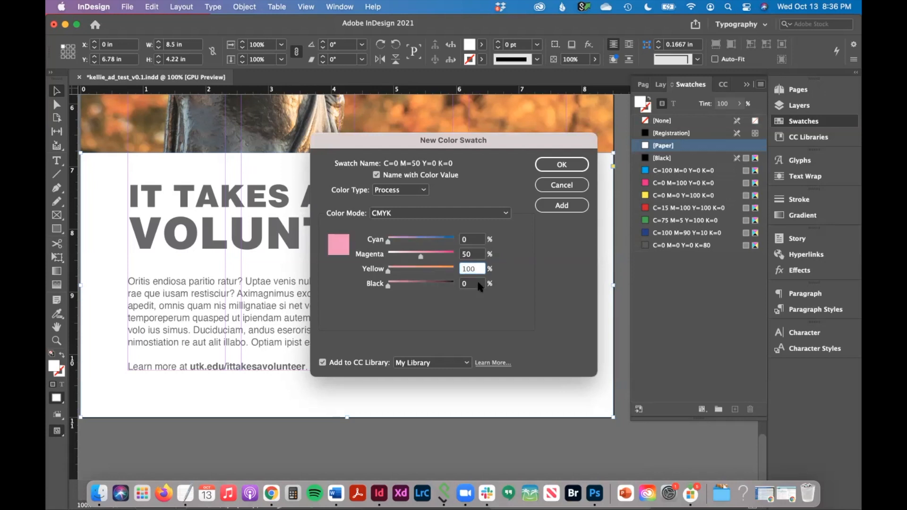
pyautogui.press('Tab')
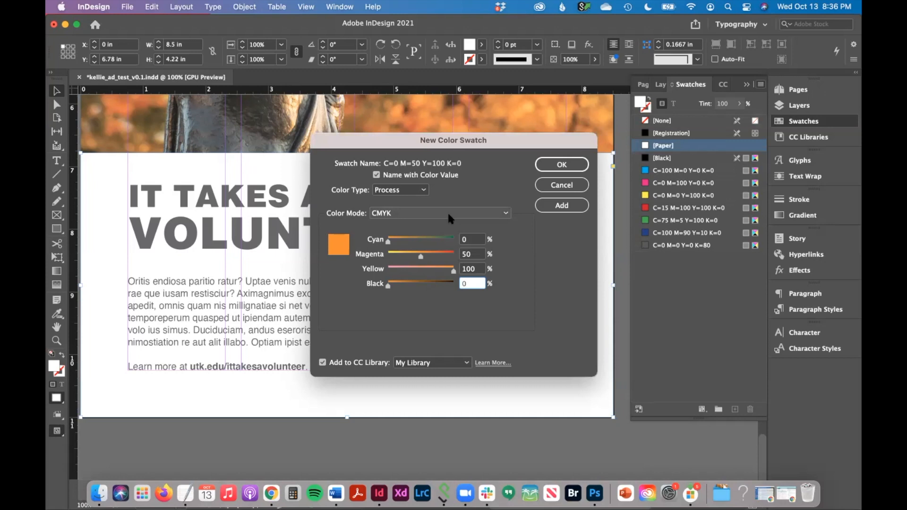
pyautogui.click(547, 165)
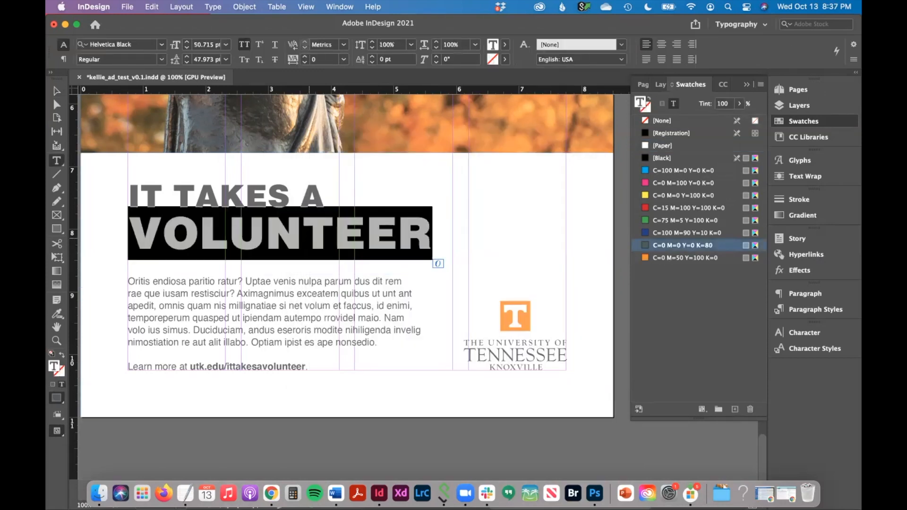
# Fill VOLUNTEER with the C=0 M=50 Y=100 K=0 swatch and swap the fill and stroke of IT TAKES A to outline it
pyautogui.click(682, 258)
pyautogui.moveTo(325, 196); pyautogui.dragTo(135, 194)
pyautogui.tripleClick(134, 194)
pyautogui.moveTo(346, 204); pyautogui.dragTo(126, 181)
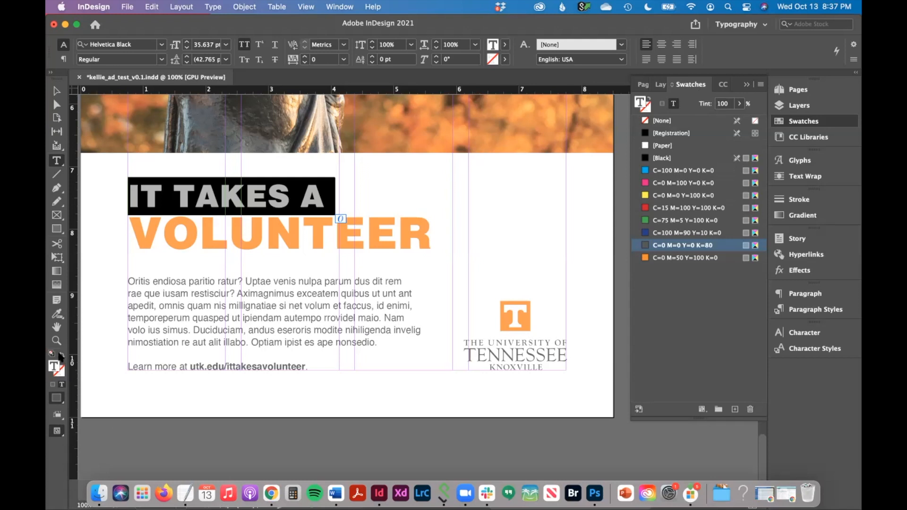
pyautogui.click(649, 98)
# Set the stroke weight of the outlined headline line IT TAKES A to 0.75 pt
pyautogui.click(300, 197)
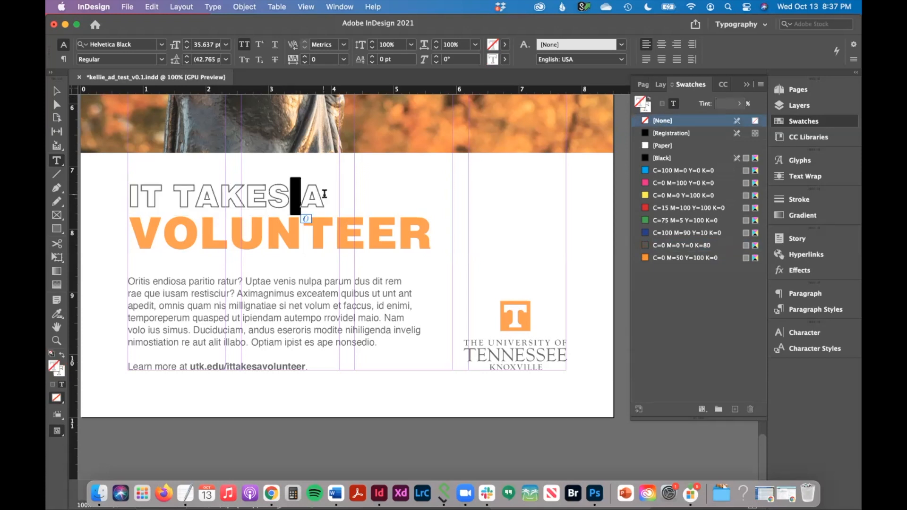
pyautogui.moveTo(325, 196); pyautogui.dragTo(122, 187)
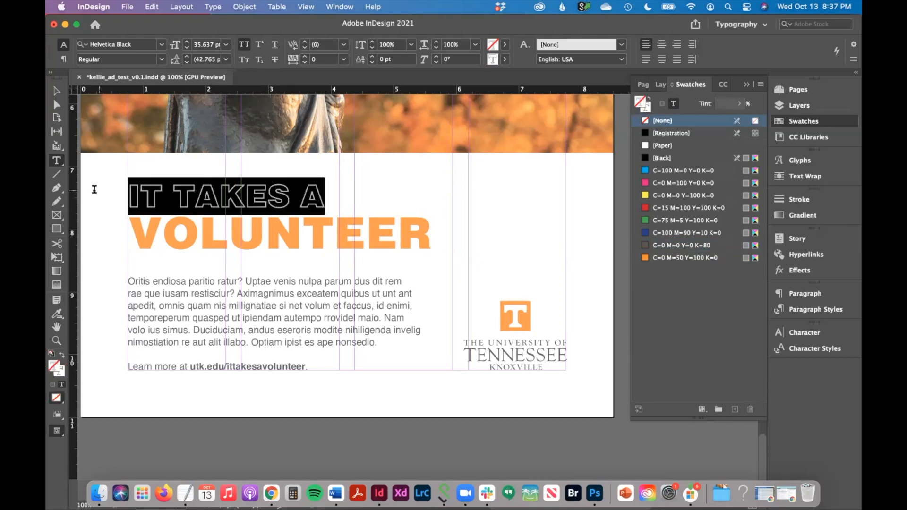
pyautogui.click(792, 199)
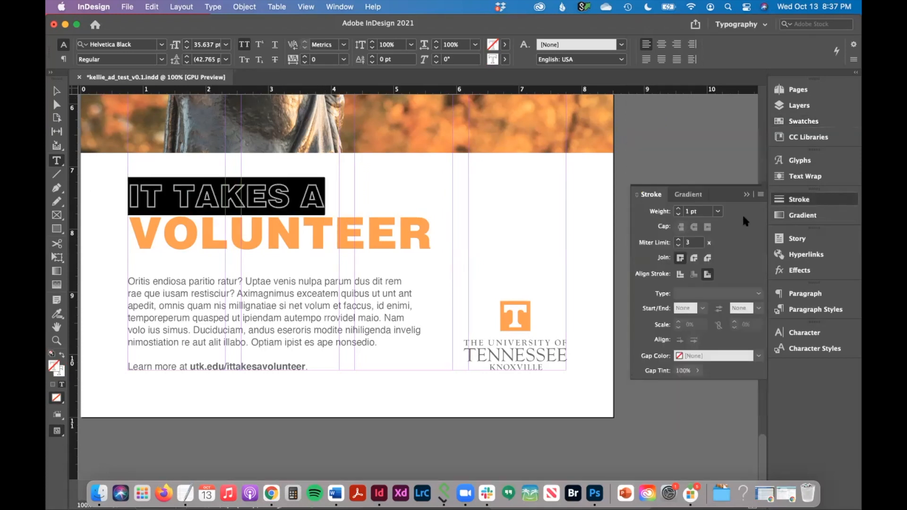
pyautogui.click(717, 211)
pyautogui.click(694, 256)
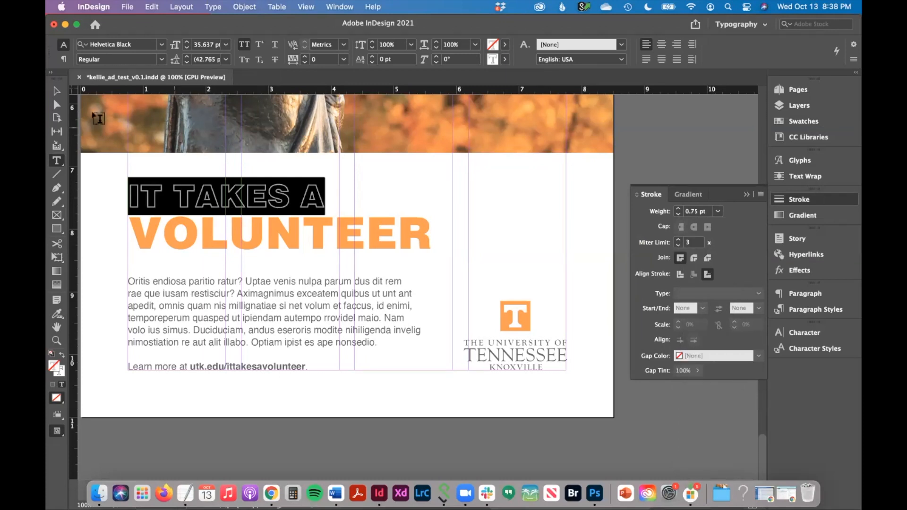
# Tighten the leading of VOLUNTEER in 1 pt steps and set the headline's tracking to -20
pyautogui.click(719, 380)
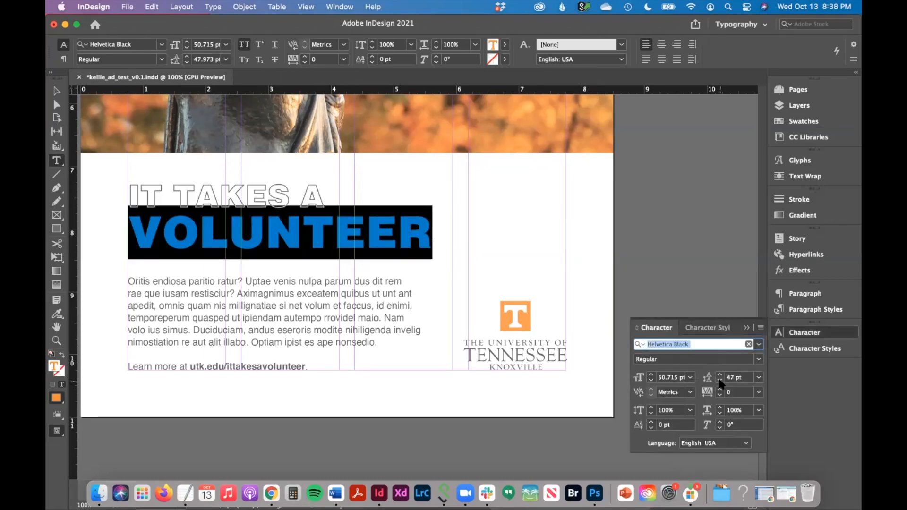
pyautogui.click(719, 380)
pyautogui.click(719, 380)
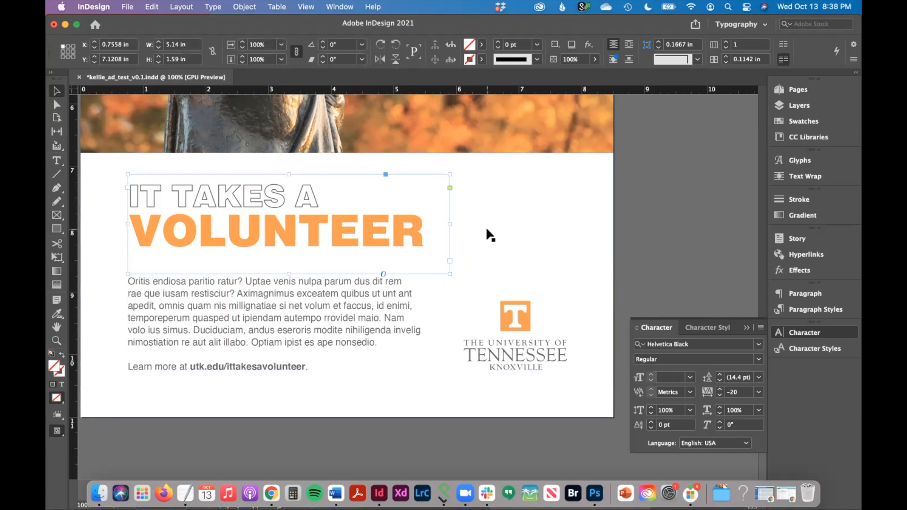
# Nudge the headline frame down so it sits closer to the body text
pyautogui.press('Down')
pyautogui.press('Down')
pyautogui.press('Down')
pyautogui.press('Down')
pyautogui.press('Down')
pyautogui.press('Down')
pyautogui.press('Down')
pyautogui.press('Down')
pyautogui.press('Down')
pyautogui.press('Down')
pyautogui.press('Down')
pyautogui.press('Down')
pyautogui.press('Down')
pyautogui.press('Down')
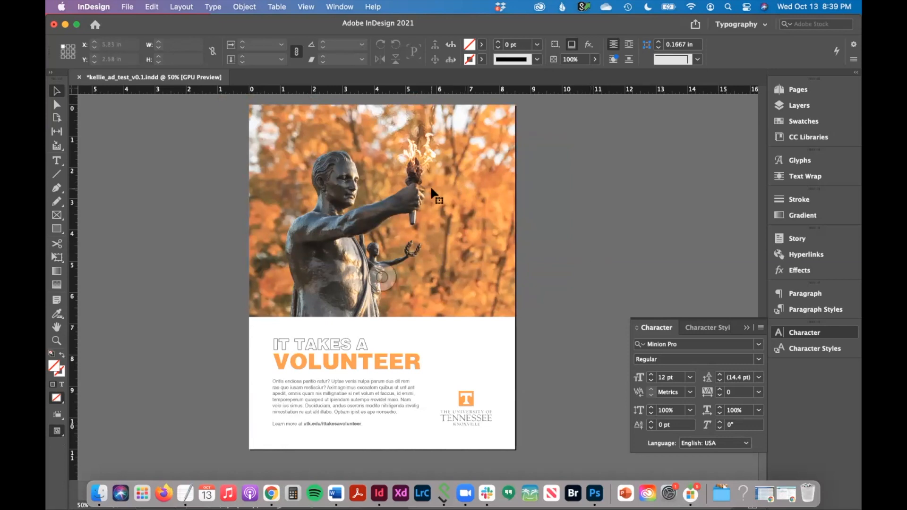
# Shift the statue photo about 0.3 in to the right inside its frame
pyautogui.click(386, 279)
pyautogui.moveTo(388, 277); pyautogui.dragTo(398, 276)
# Lower the white text panel's opacity to about 94% and check the text over it at 100% and 50% zoom
pyautogui.click(500, 341)
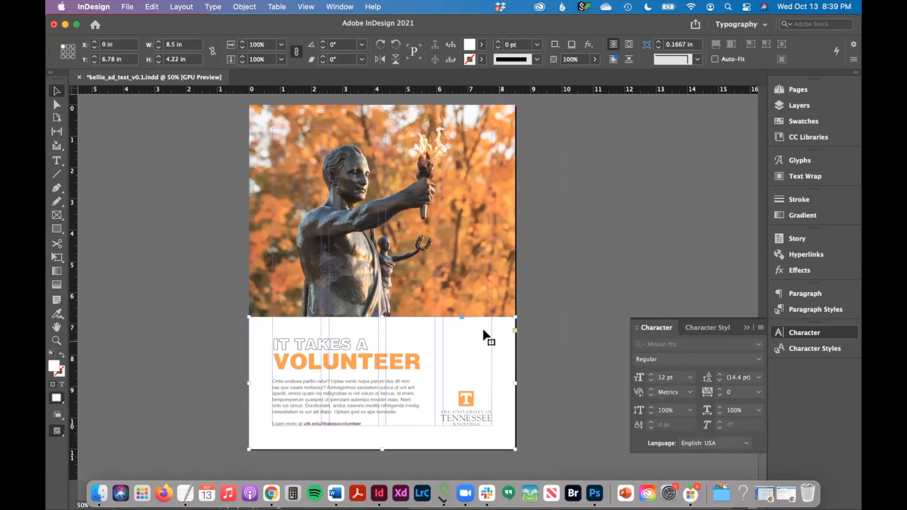
pyautogui.click(799, 270)
pyautogui.click(758, 250)
pyautogui.moveTo(760, 265); pyautogui.dragTo(746, 267)
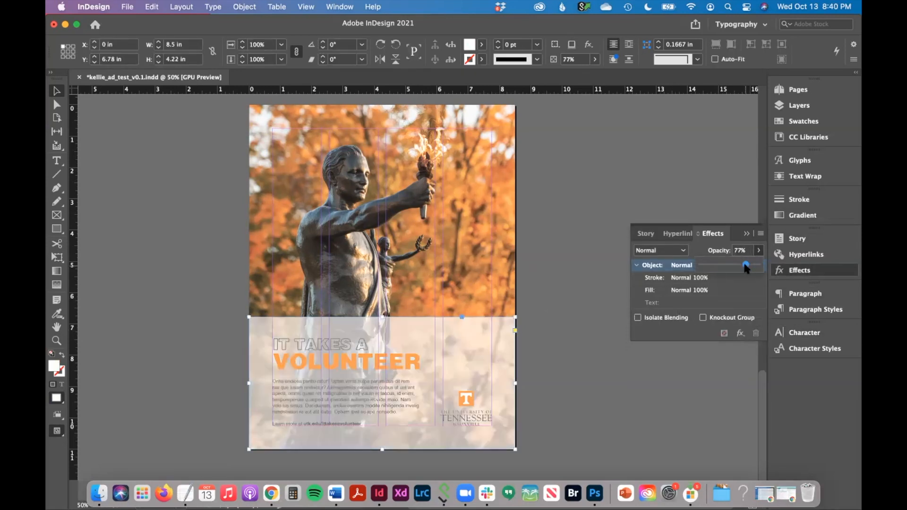
pyautogui.click(753, 266)
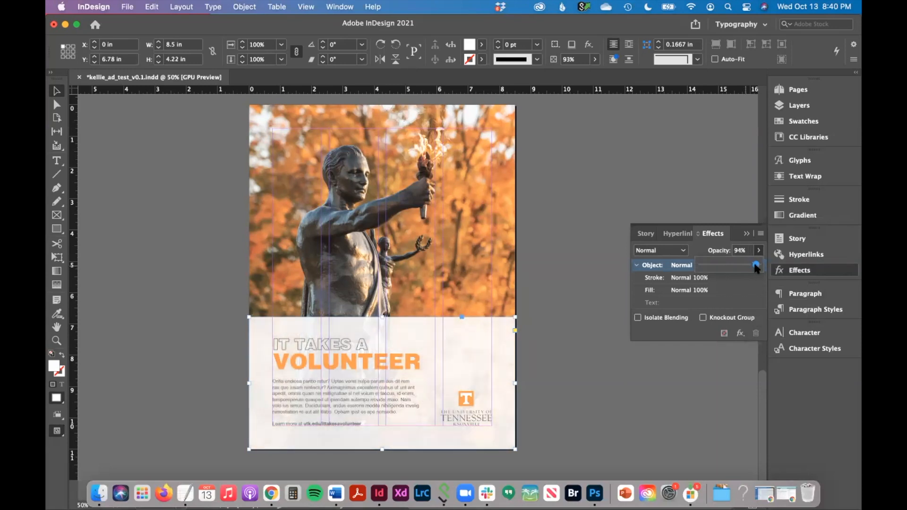
pyautogui.click(684, 251)
pyautogui.click(552, 261)
pyautogui.click(553, 261)
pyautogui.press('super+1')
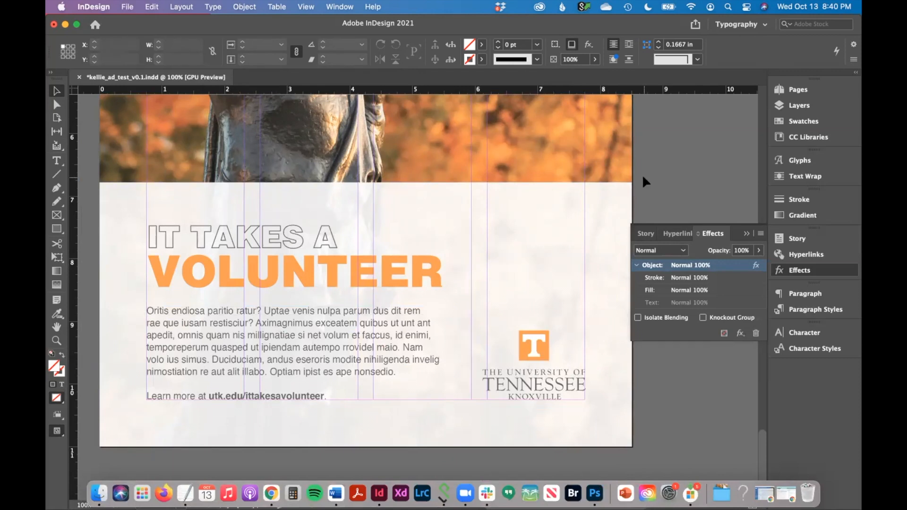
pyautogui.press('super+5')
# Save the document and review the three layout versions on pages 1, 2 and 3
pyautogui.click(791, 92)
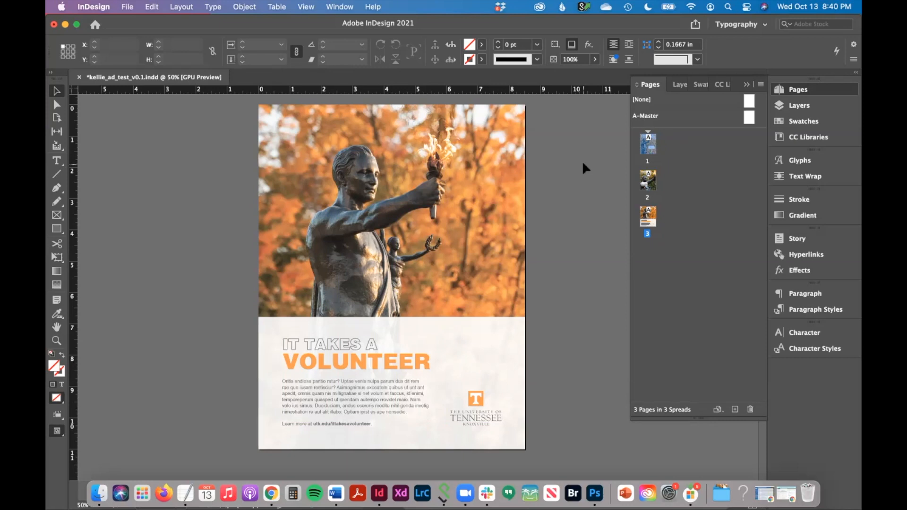
pyautogui.press('super+s')
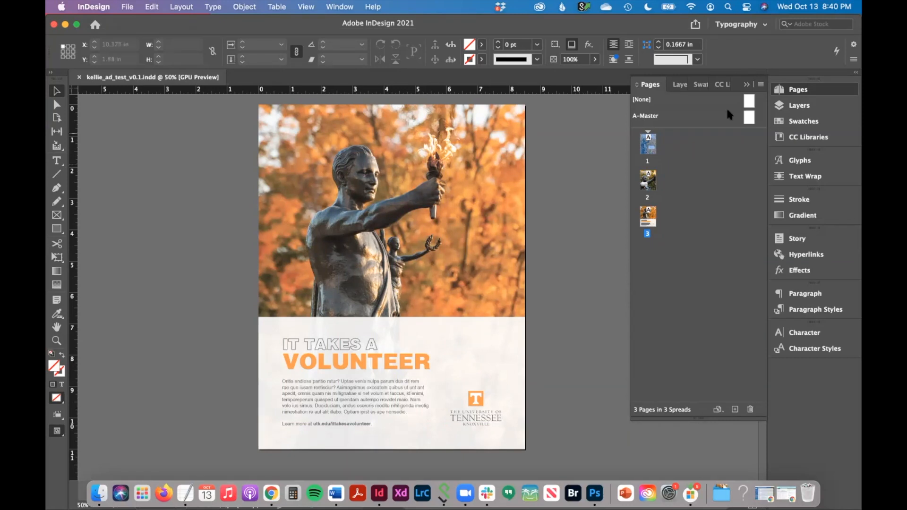
pyautogui.doubleClick(646, 147)
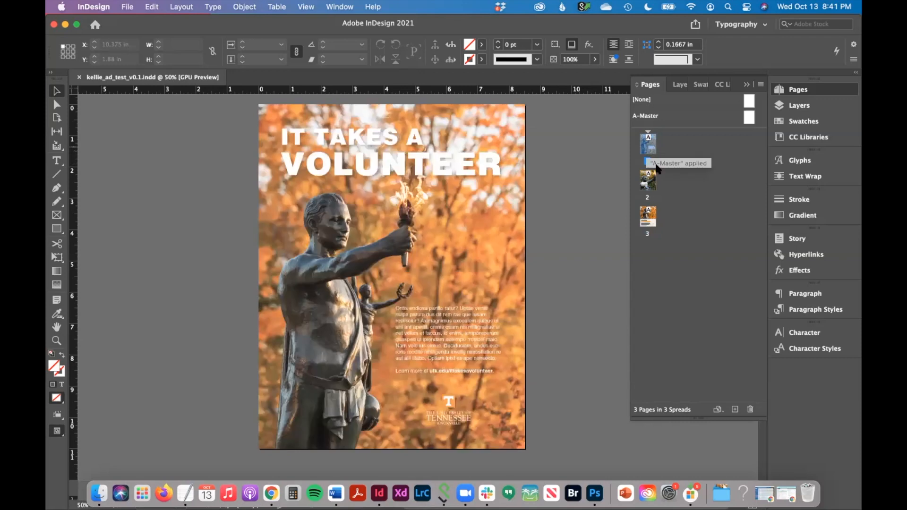
pyautogui.doubleClick(649, 183)
pyautogui.doubleClick(650, 216)
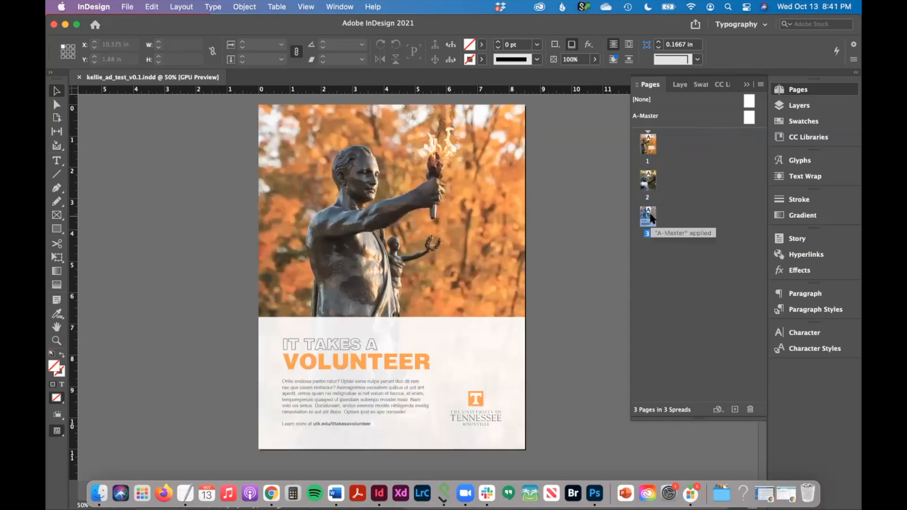
# Delete pages 1 and 2, keeping only the white-panel version of the ad
pyautogui.click(650, 152)
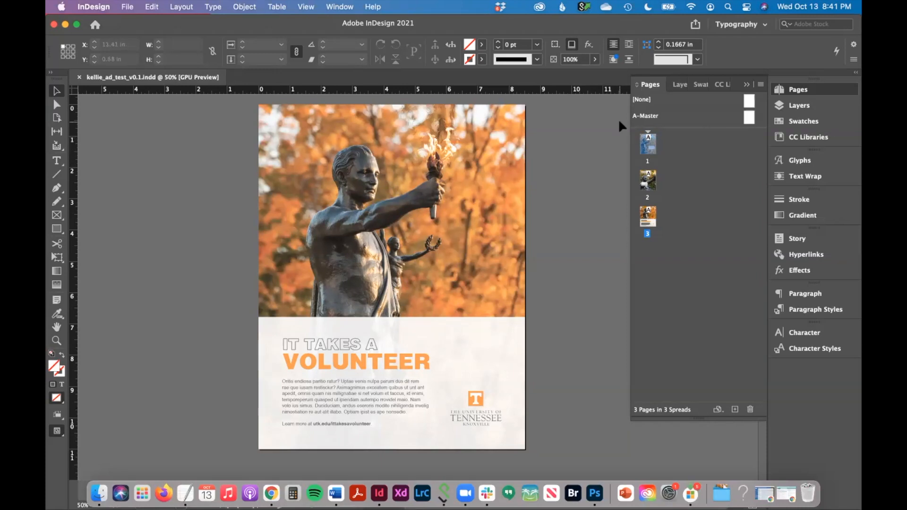
pyautogui.click(805, 89)
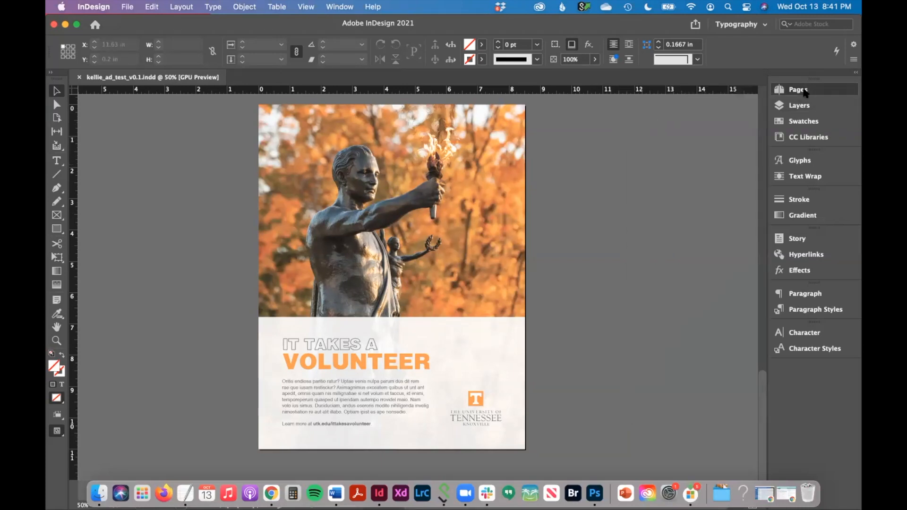
pyautogui.click(805, 90)
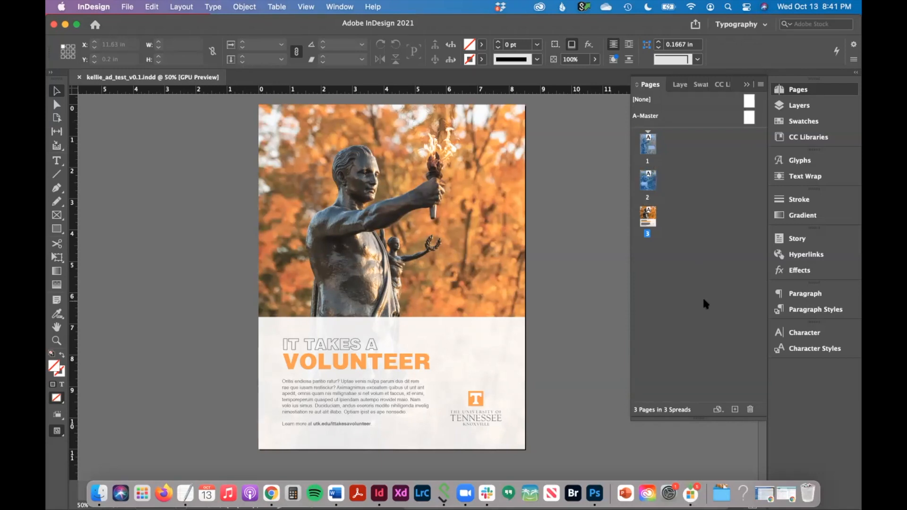
pyautogui.click(750, 410)
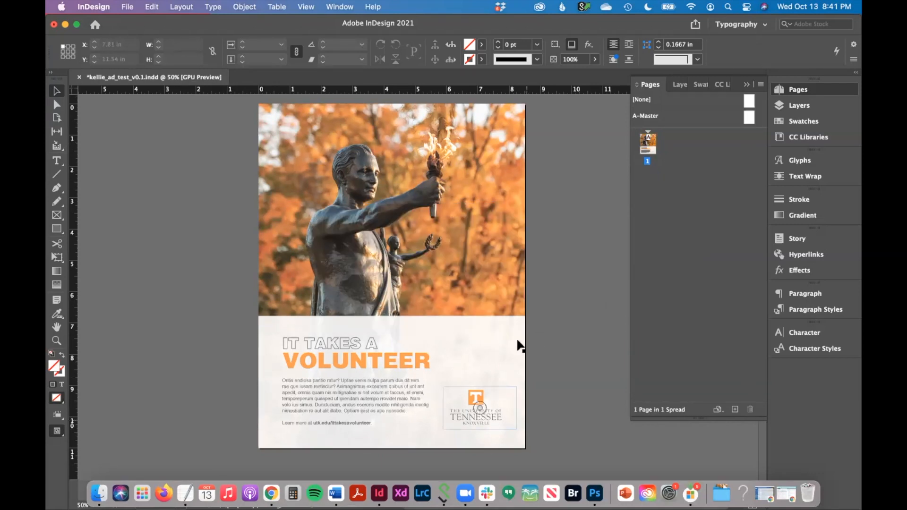
# Examine the link information of the placed statue photo, including its color space and effective resolution
pyautogui.click(464, 228)
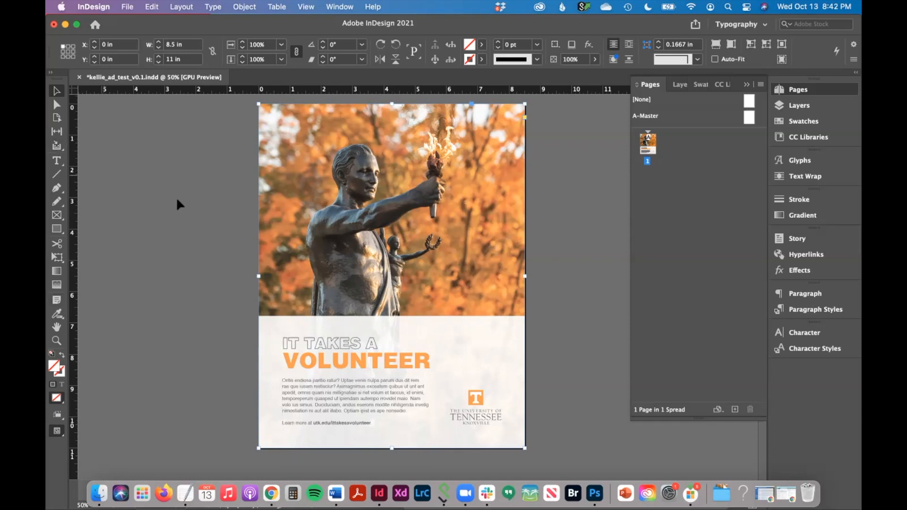
pyautogui.click(326, 7)
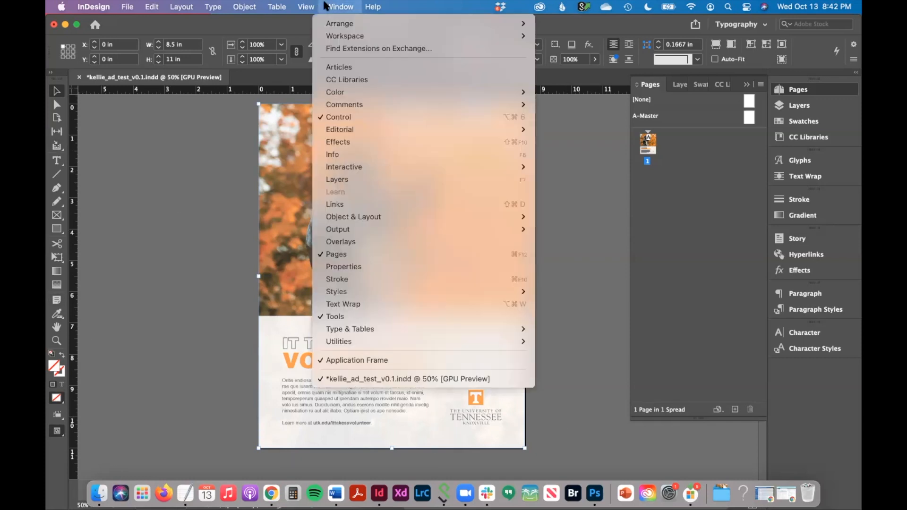
pyautogui.click(356, 204)
pyautogui.moveTo(708, 241); pyautogui.dragTo(640, 159)
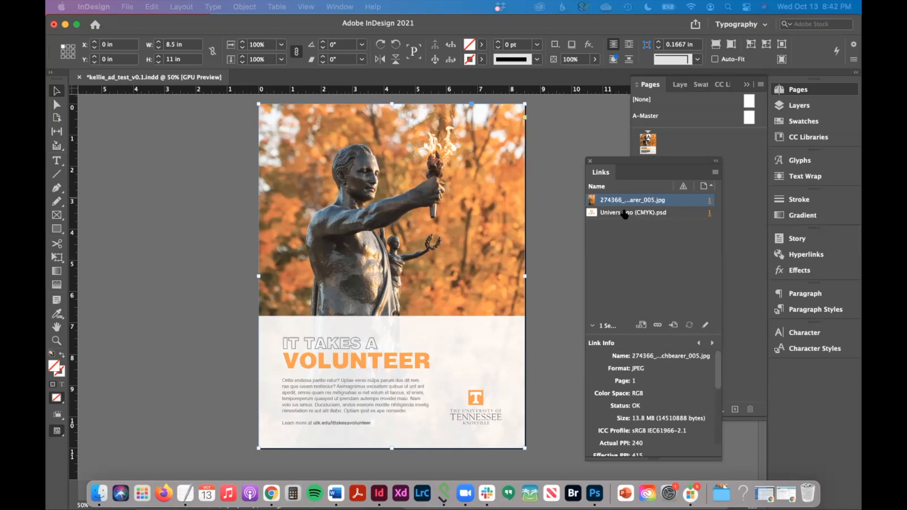
pyautogui.moveTo(662, 334); pyautogui.dragTo(662, 267)
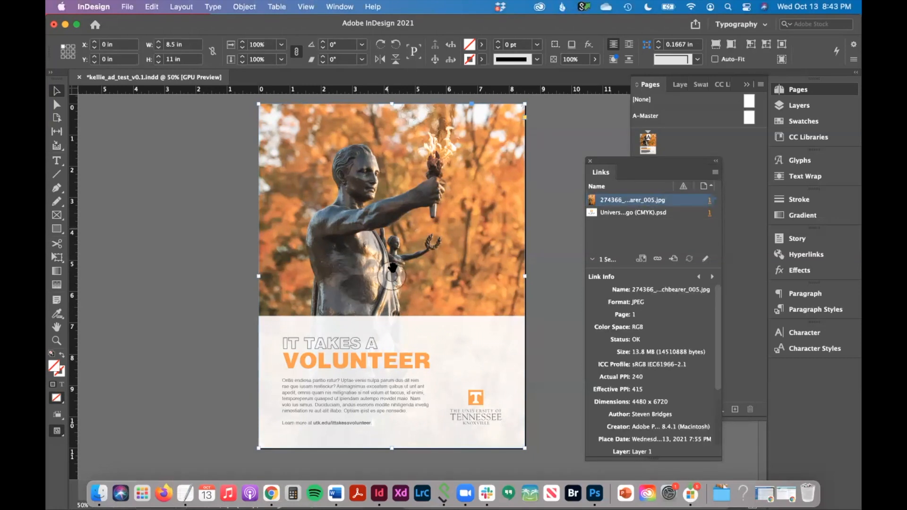
# Open the placed statue photo for editing in Adobe Photoshop 2021 and view the whole image
pyautogui.rightClick(465, 193)
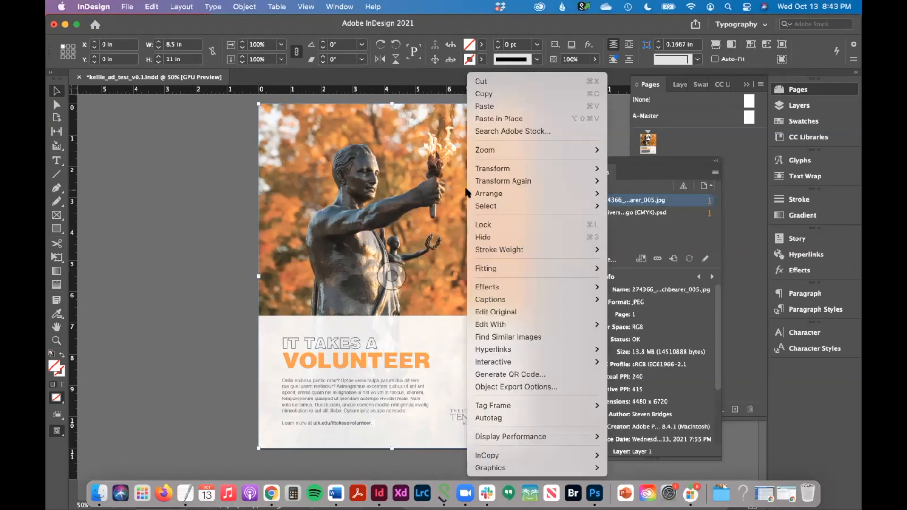
pyautogui.moveTo(593, 324)
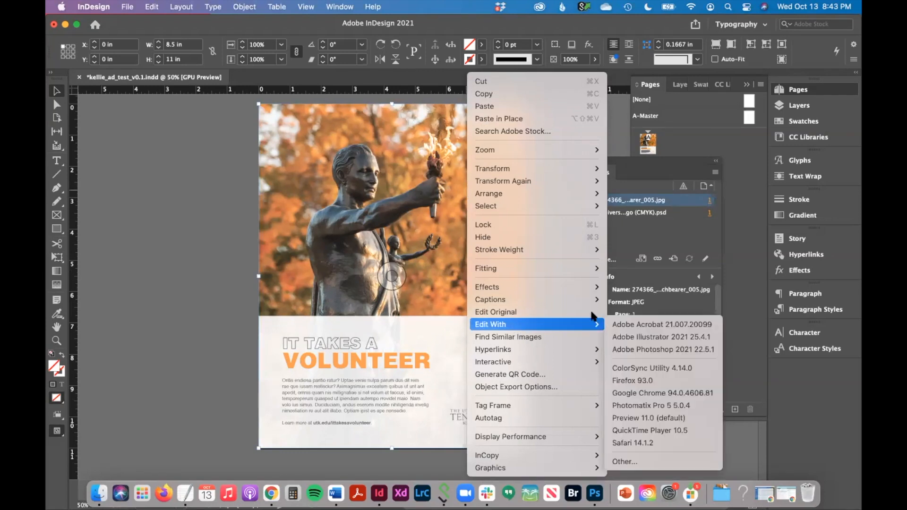
pyautogui.click(677, 350)
pyautogui.press('super+minus')
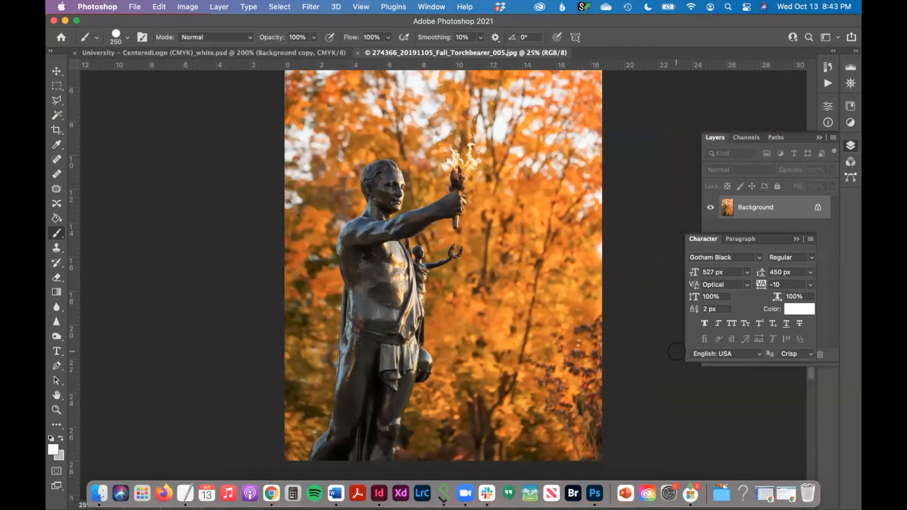
# Apply a Levels adjustment to the statue photo that brightens the highlights and midtones and slightly deepens the shadows
pyautogui.click(189, 6)
pyautogui.moveTo(194, 41)
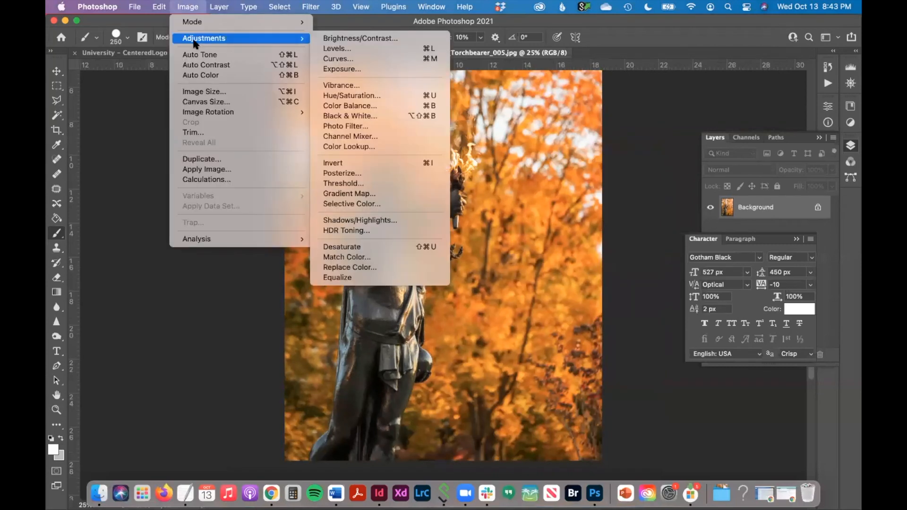
pyautogui.click(376, 52)
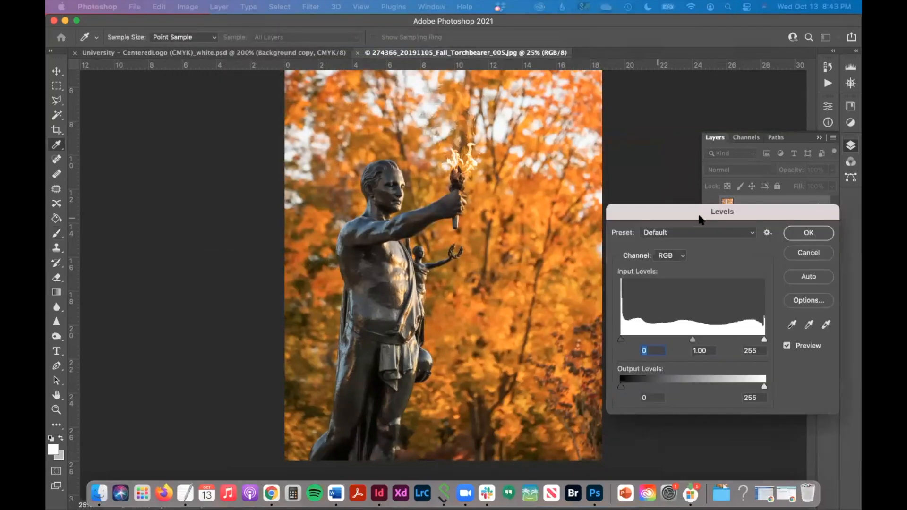
pyautogui.moveTo(765, 341); pyautogui.dragTo(756, 341)
pyautogui.moveTo(621, 340); pyautogui.dragTo(624, 341)
pyautogui.moveTo(691, 340); pyautogui.dragTo(690, 346)
pyautogui.click(809, 233)
# Convert the statue photo from RGB to CMYK Color mode with the U.S. Web Coated (SWOP) v2 profile
pyautogui.click(188, 7)
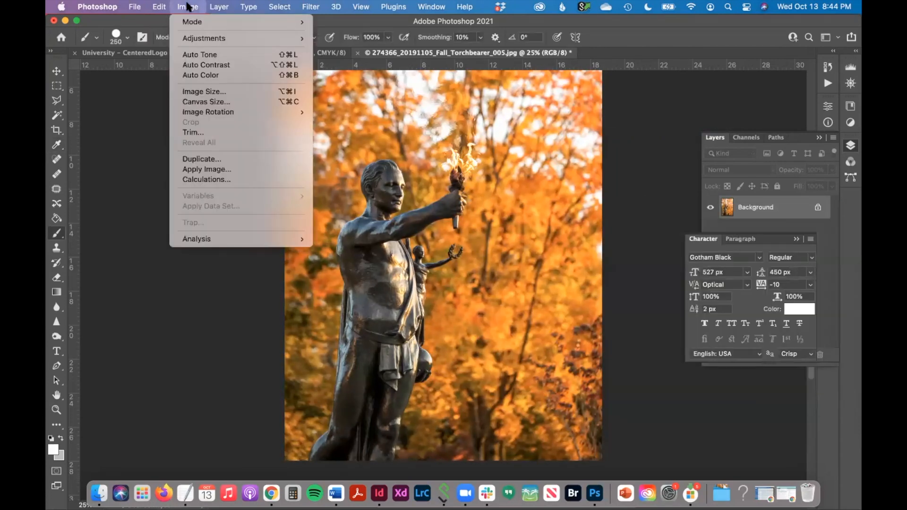
pyautogui.moveTo(192, 23)
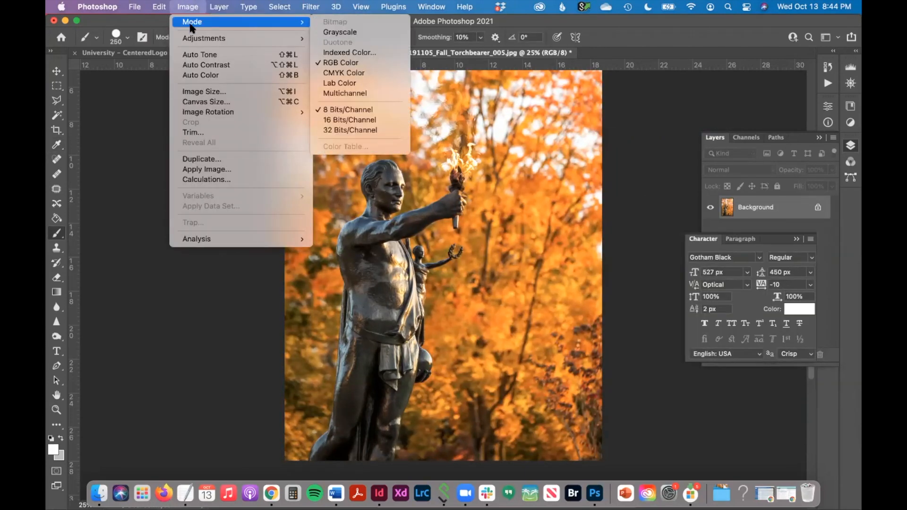
pyautogui.click(349, 74)
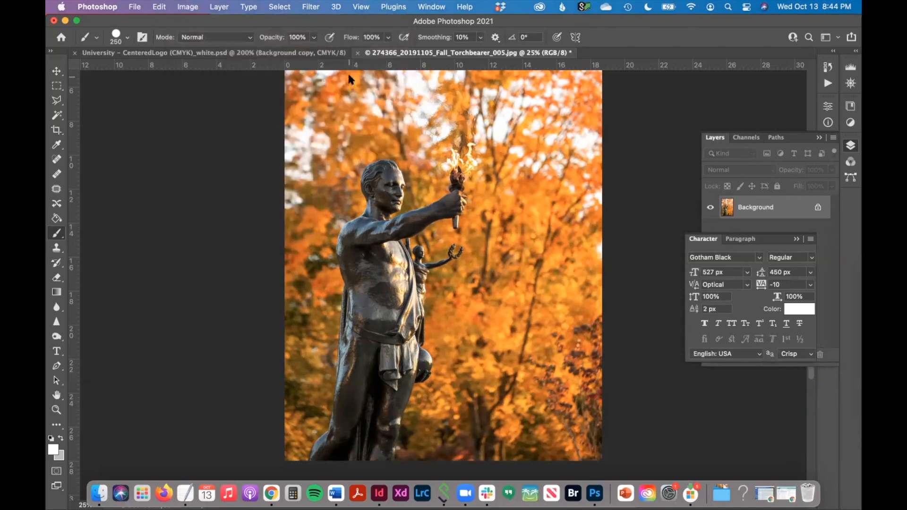
pyautogui.press('Return')
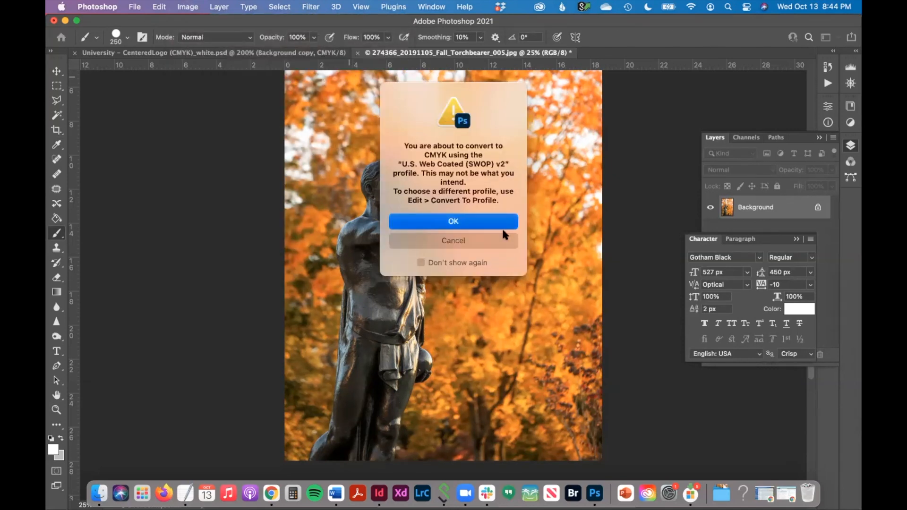
# Set the statue photo's resolution to 300 pixels/inch without resampling and save it as a maximum-quality (12) progressive JPEG with 3 scans
pyautogui.click(187, 7)
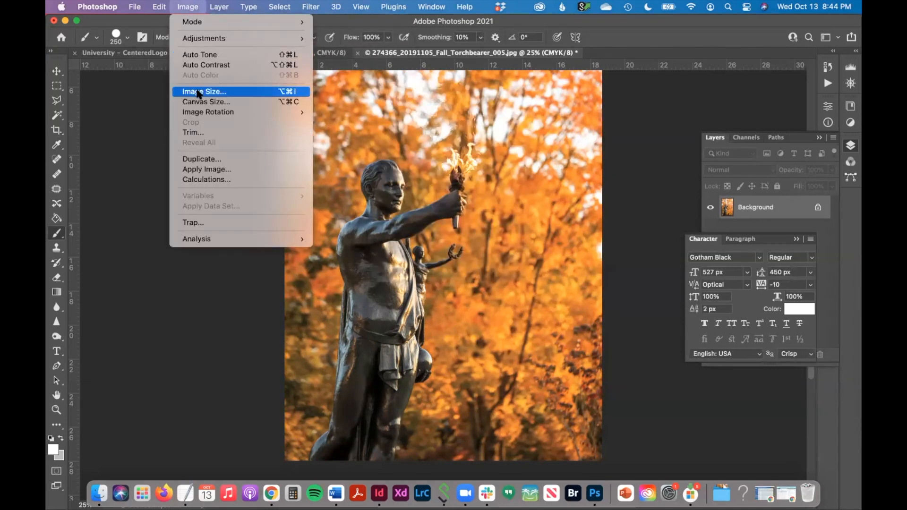
pyautogui.click(199, 91)
pyautogui.doubleClick(715, 205)
pyautogui.write('300')
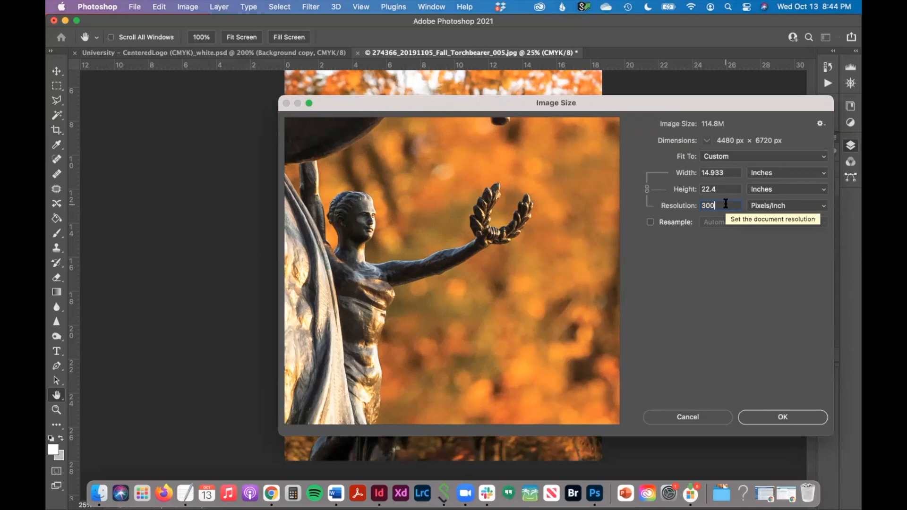
pyautogui.click(790, 417)
pyautogui.press('super+s')
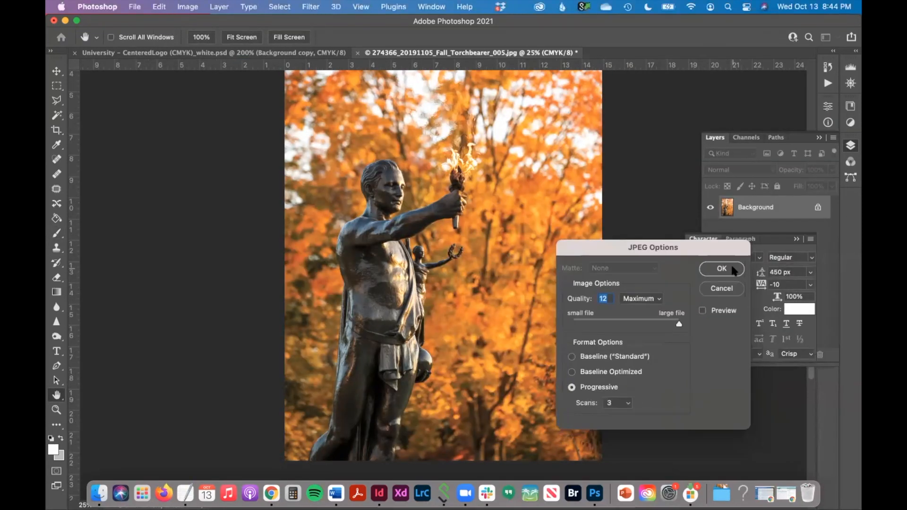
pyautogui.click(732, 270)
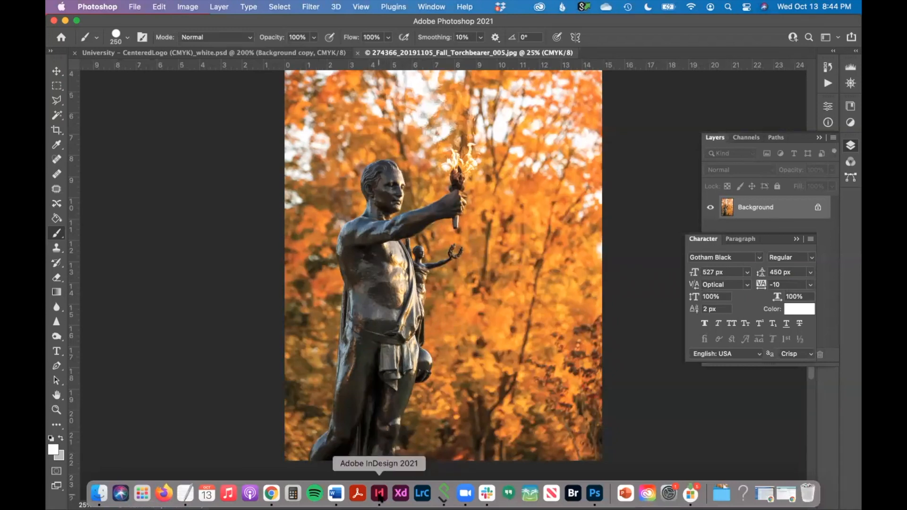
# Switch to InDesign and check the placed statue photo's link information and its scale inside the frame
pyautogui.click(380, 495)
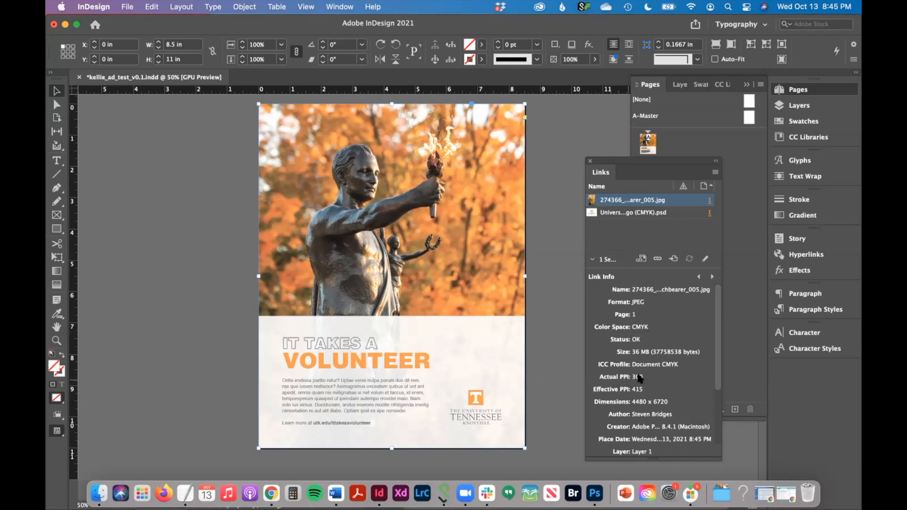
pyautogui.click(393, 274)
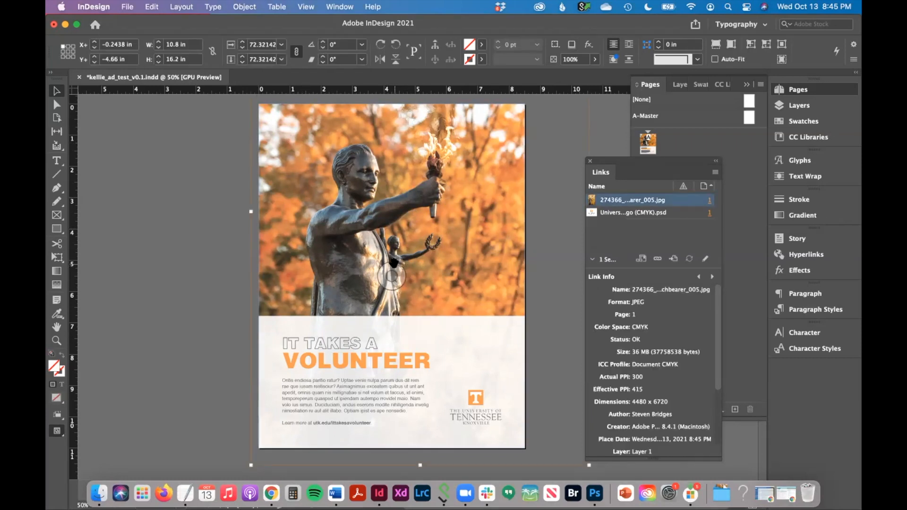
pyautogui.click(266, 45)
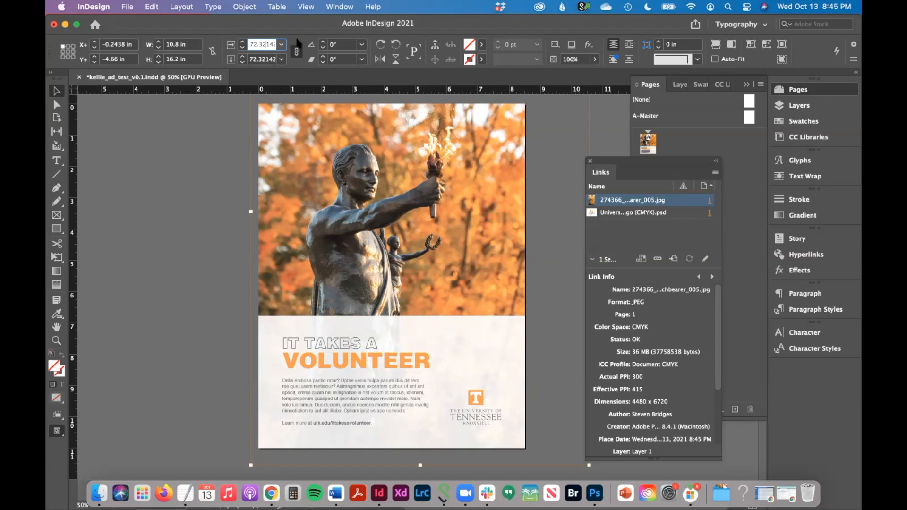
pyautogui.click(152, 203)
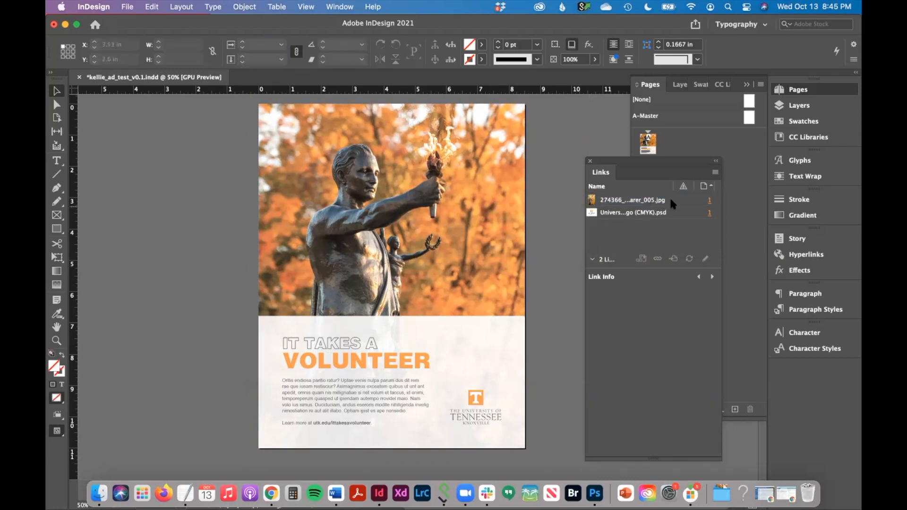
# Relink the placed statue photo to 274366_20191105_Fall_Torchbearer_005.jpg in the Exercise 4 folder
pyautogui.click(670, 200)
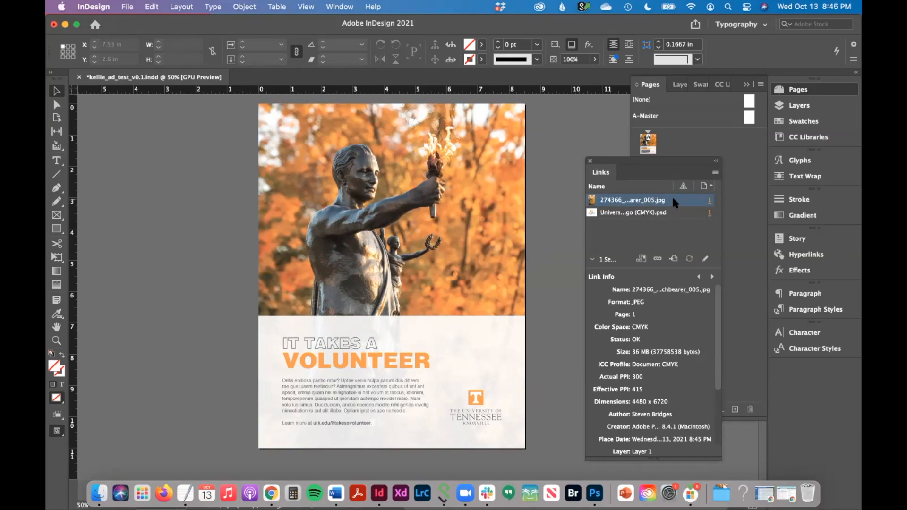
pyautogui.click(658, 260)
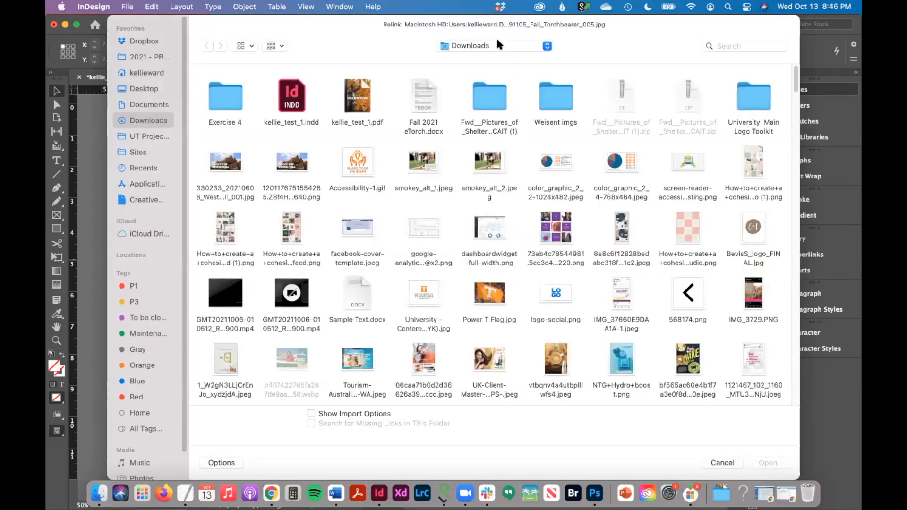
pyautogui.doubleClick(212, 103)
pyautogui.click(225, 100)
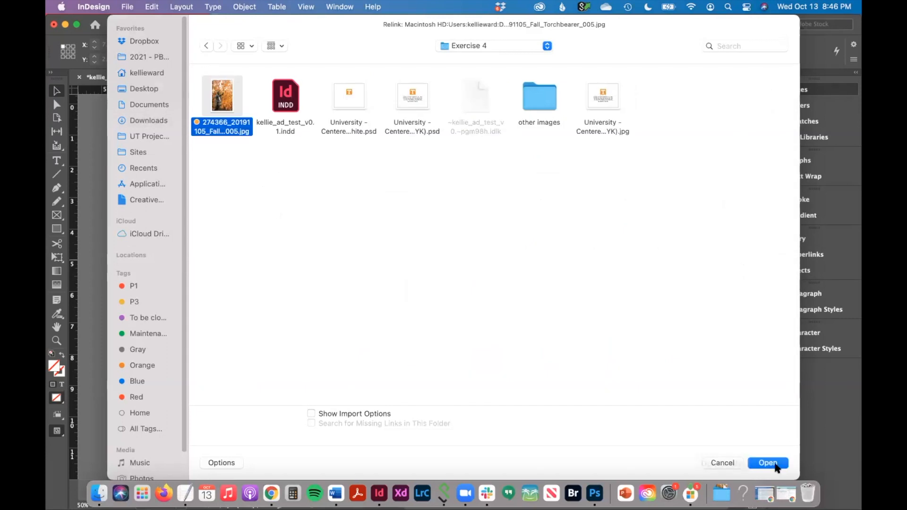
pyautogui.click(767, 462)
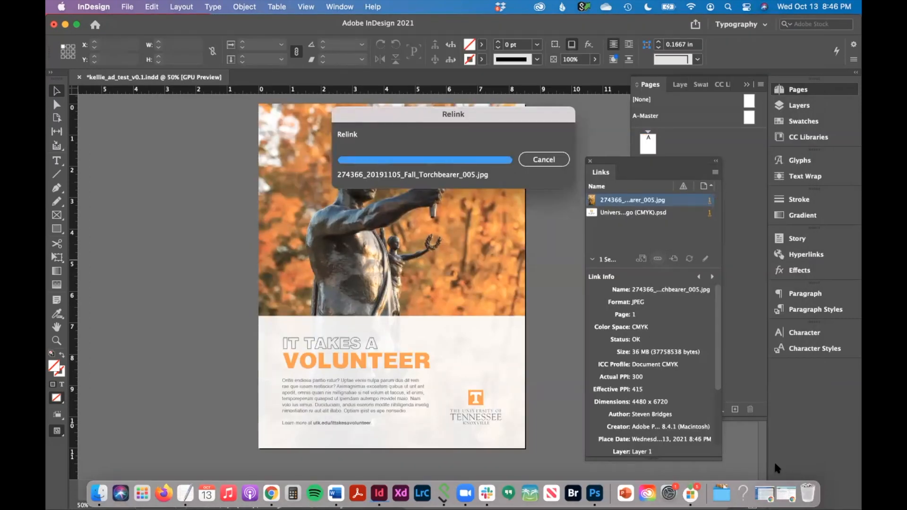
# Examine the university logo's link information, including color space and resolution, and its scale inside the frame
pyautogui.click(680, 212)
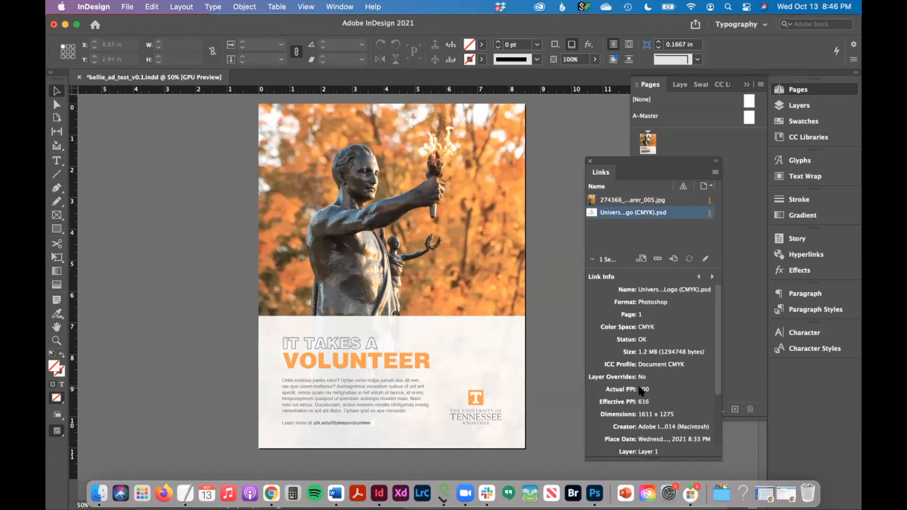
pyautogui.click(481, 410)
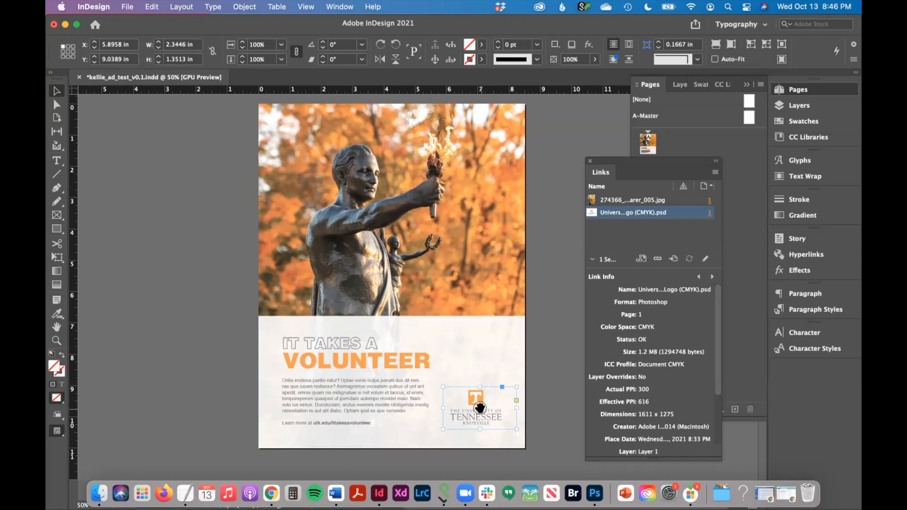
pyautogui.click(480, 409)
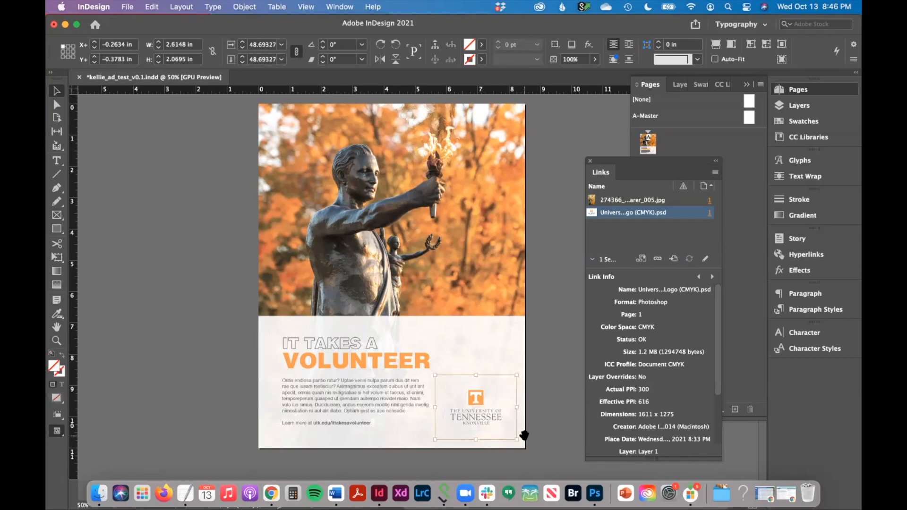
pyautogui.click(533, 420)
# Extend the statue photo's frame past all four page edges for bleed, to about 9.12 by 11.63 in
pyautogui.scroll(1, 542, 211)
pyautogui.hscroll(1, 543, 212)
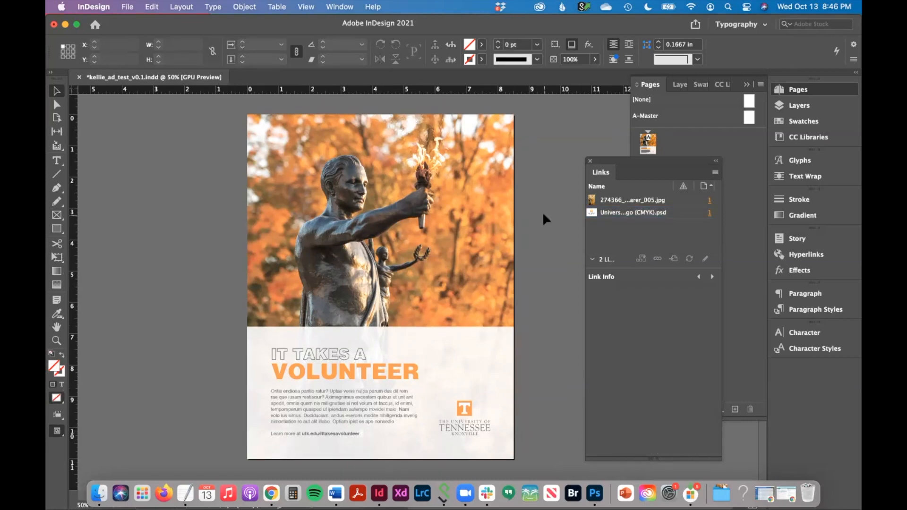
pyautogui.click(300, 321)
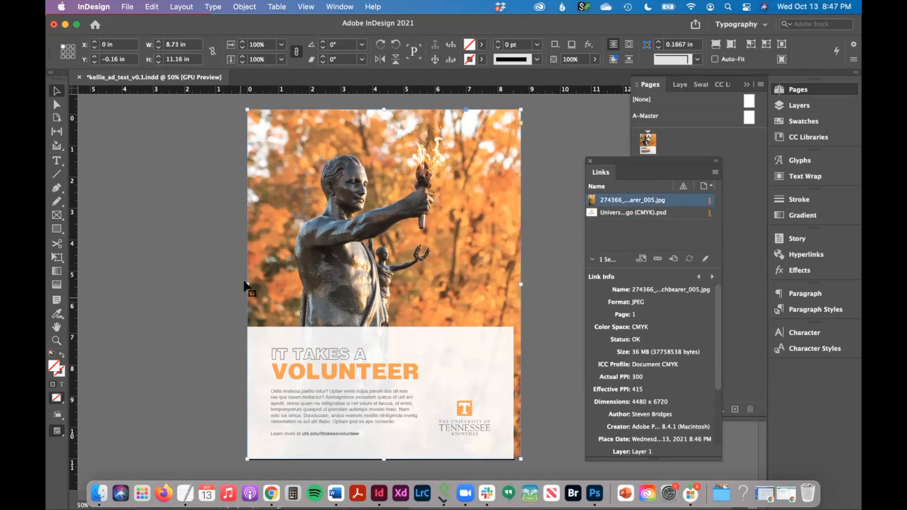
pyautogui.moveTo(245, 284); pyautogui.dragTo(236, 284)
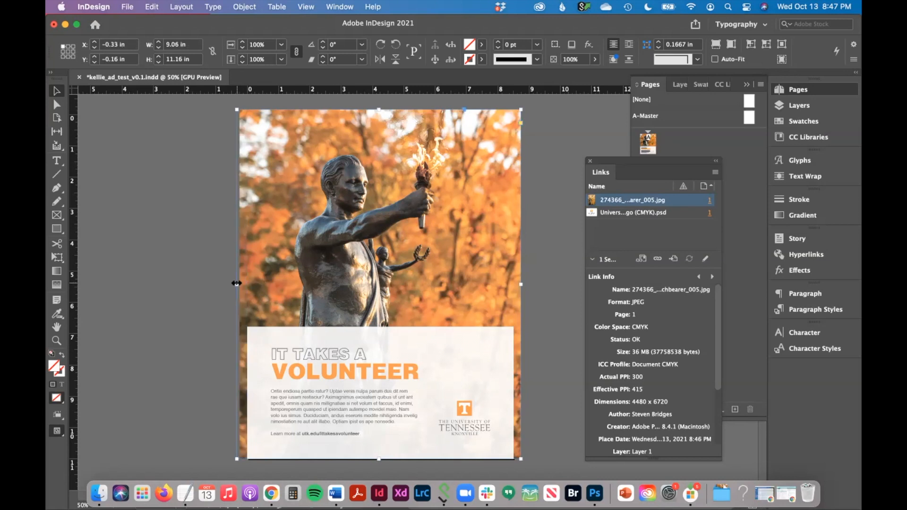
pyautogui.moveTo(378, 458); pyautogui.dragTo(378, 471)
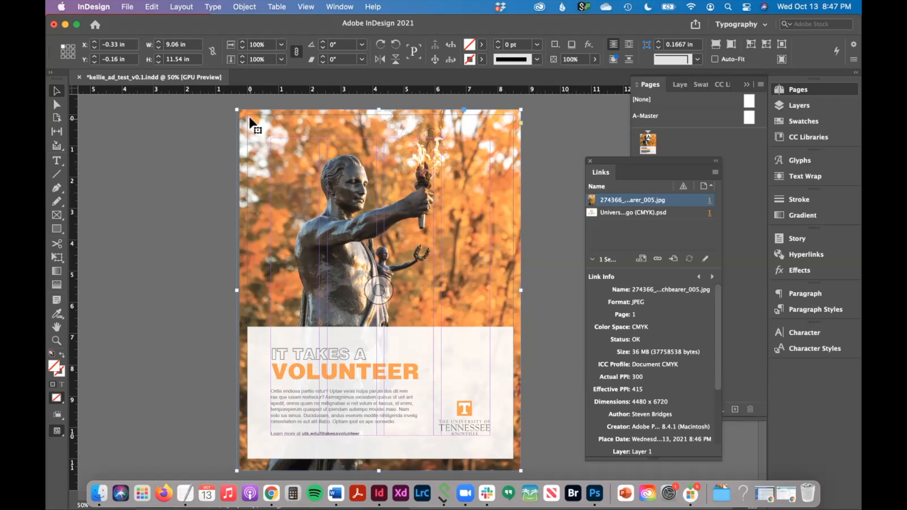
pyautogui.moveTo(521, 109); pyautogui.dragTo(513, 115)
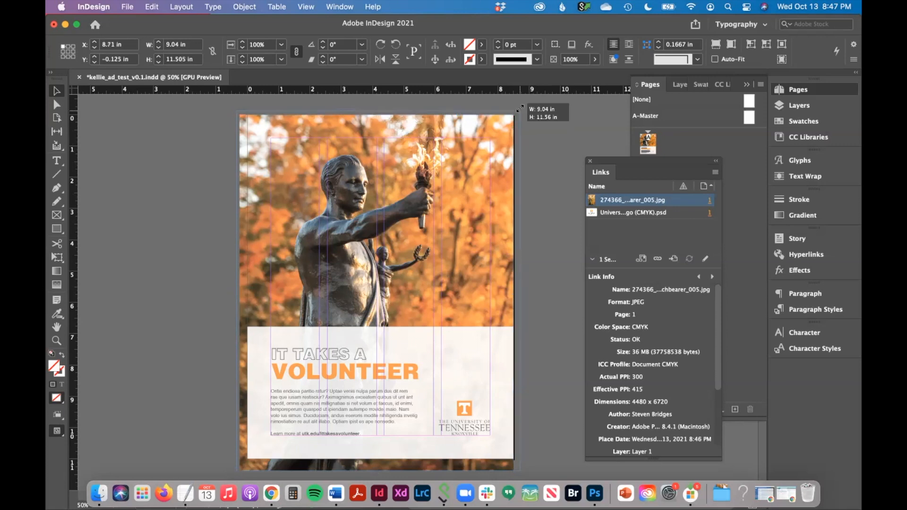
pyautogui.moveTo(514, 114); pyautogui.dragTo(521, 108)
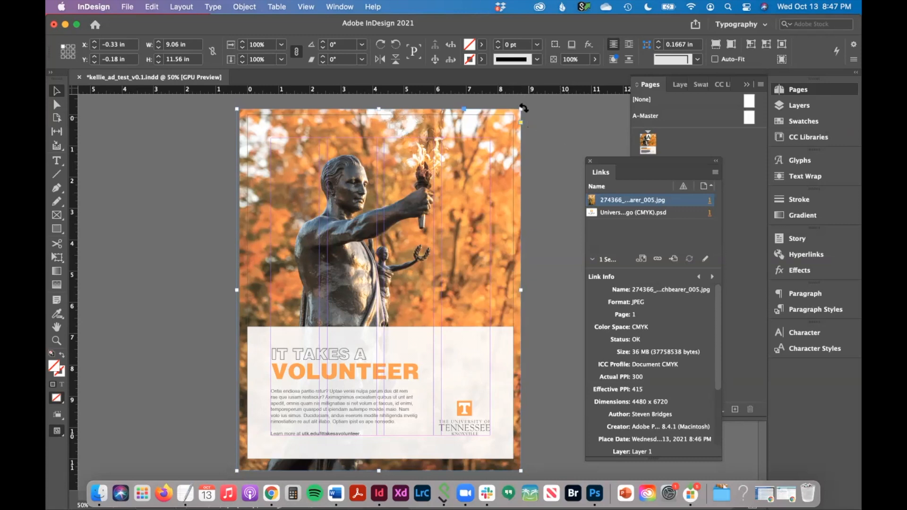
pyautogui.moveTo(521, 108); pyautogui.dragTo(522, 106)
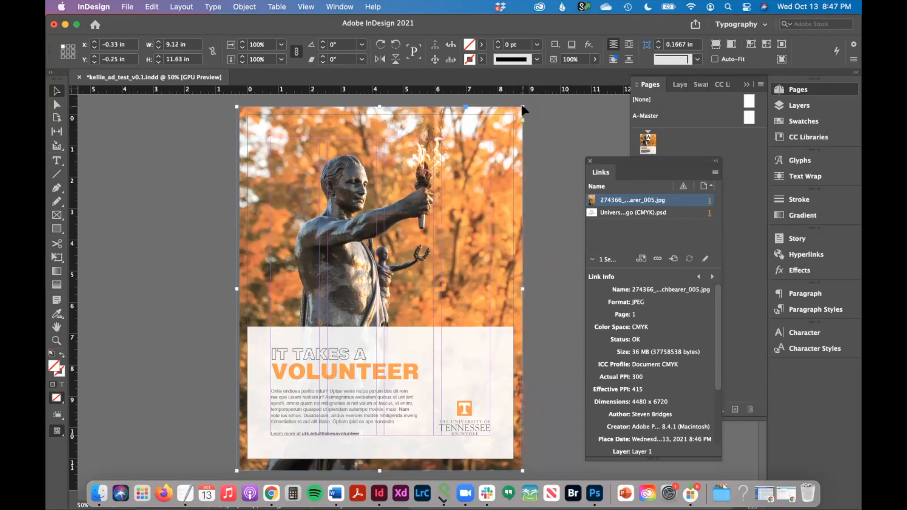
pyautogui.click(573, 122)
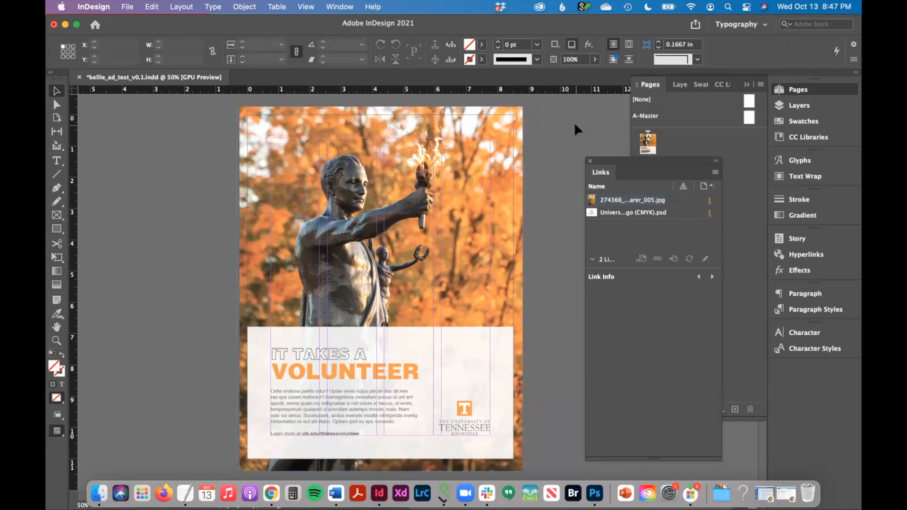
# Extend the white text panel past the page's left, right and bottom edges for bleed, making it about 4.52 in tall
pyautogui.scroll(-1, 246, 394)
pyautogui.click(245, 394)
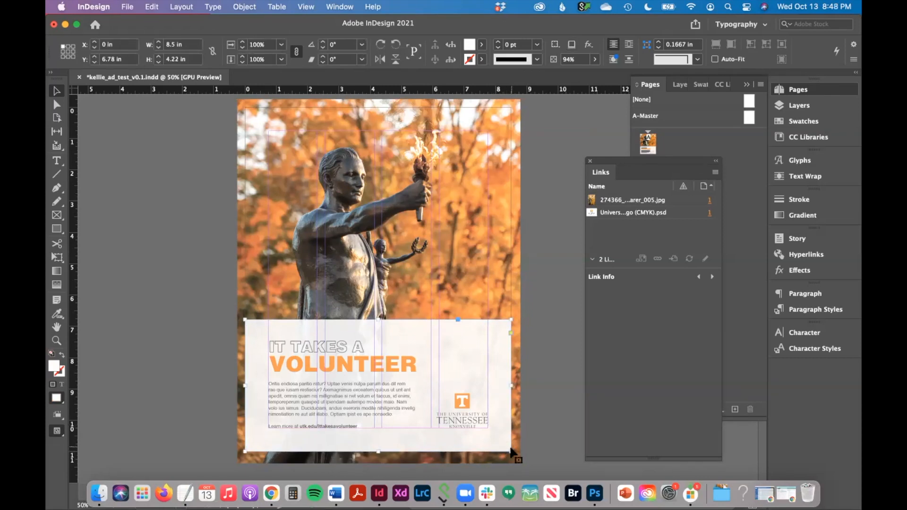
pyautogui.moveTo(511, 451); pyautogui.dragTo(520, 460)
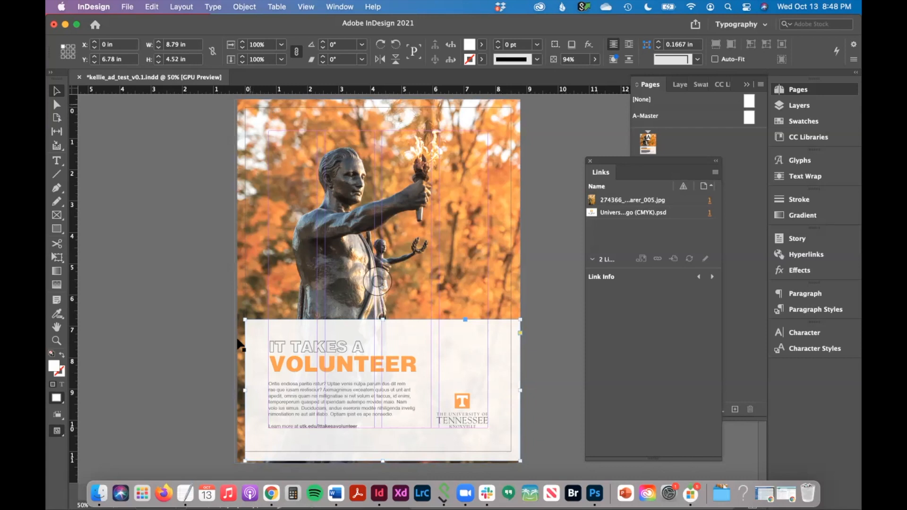
pyautogui.moveTo(243, 388); pyautogui.dragTo(234, 388)
pyautogui.click(548, 377)
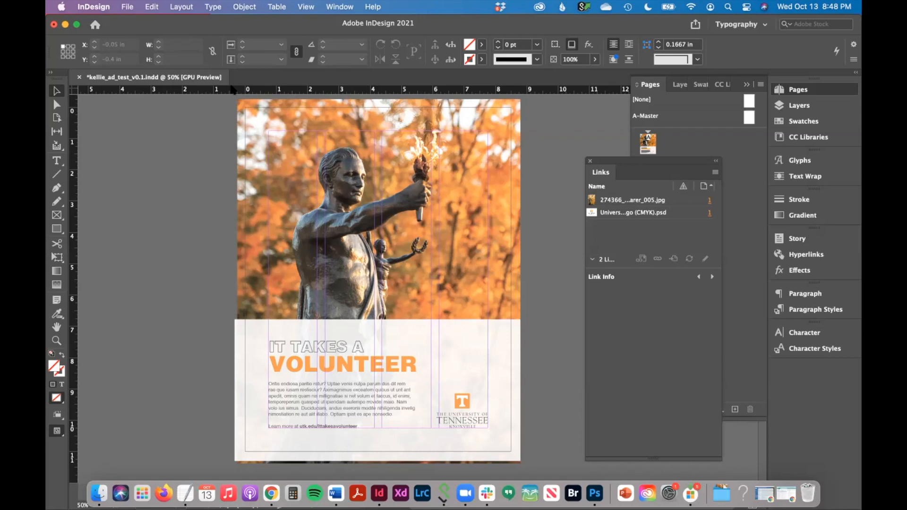
pyautogui.click(474, 169)
pyautogui.click(552, 178)
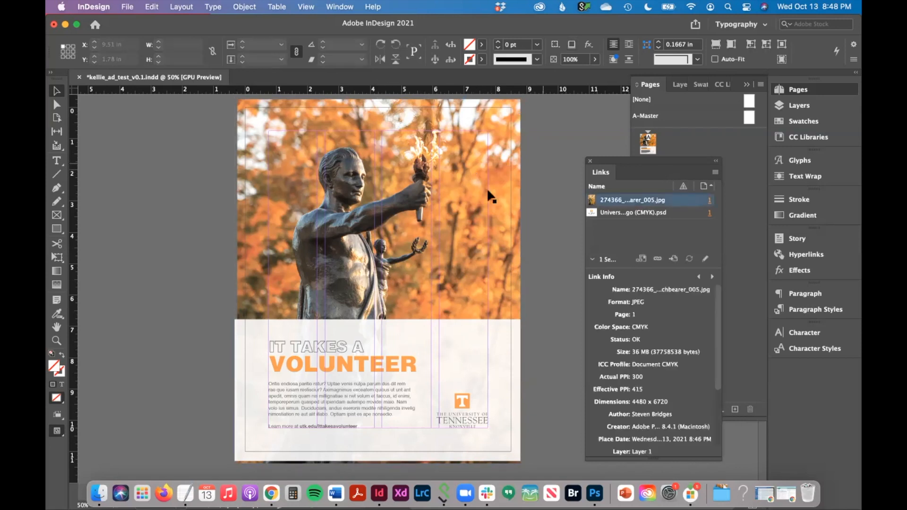
pyautogui.click(510, 211)
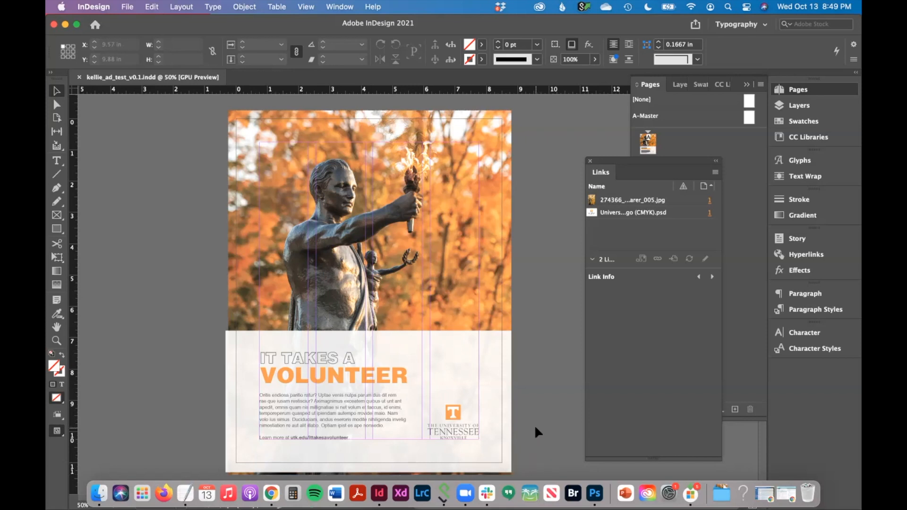
# Export the ad as an Adobe PDF (Print) file named kellie_ad_test_v0.1 in the Exercise 4 folder
pyautogui.click(127, 7)
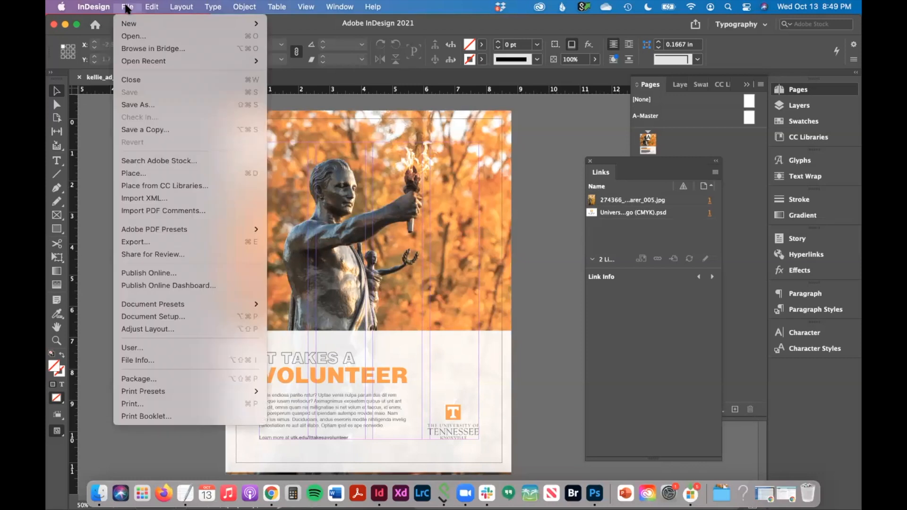
pyautogui.click(119, 241)
pyautogui.click(505, 320)
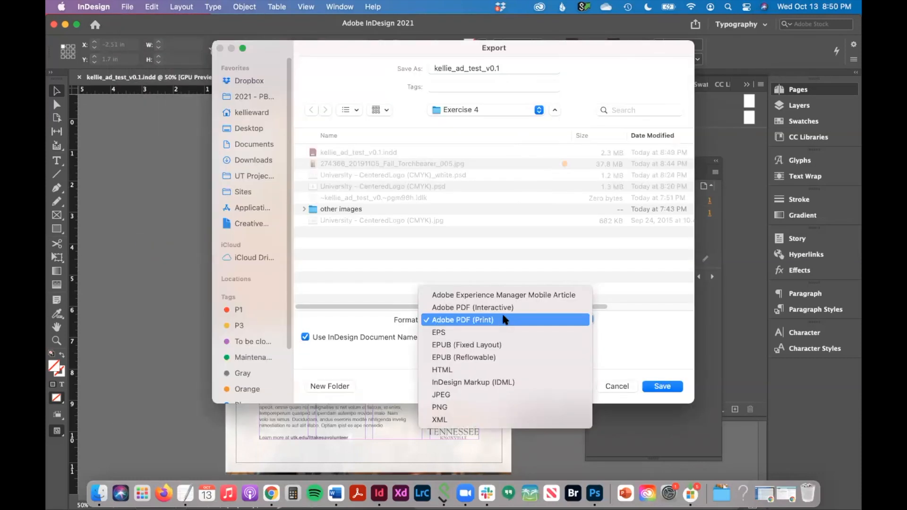
pyautogui.click(476, 321)
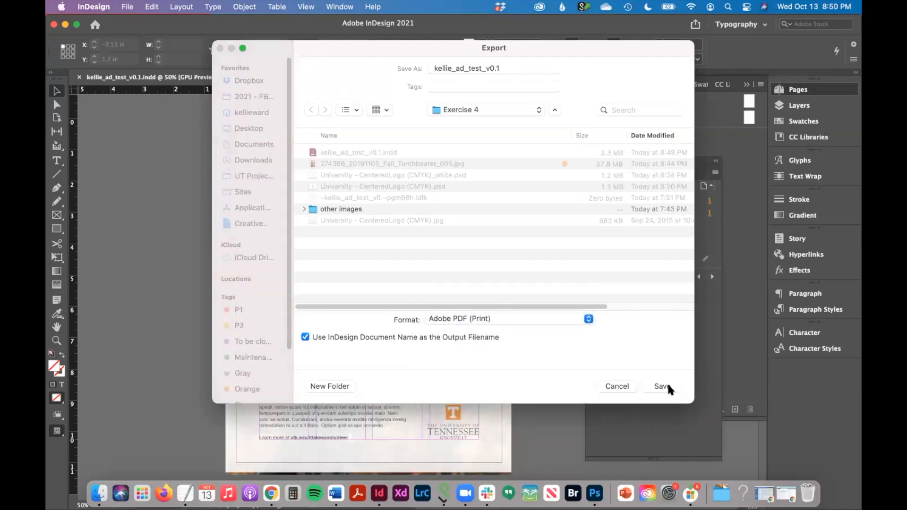
pyautogui.click(667, 385)
pyautogui.click(389, 93)
pyautogui.click(390, 93)
pyautogui.click(612, 430)
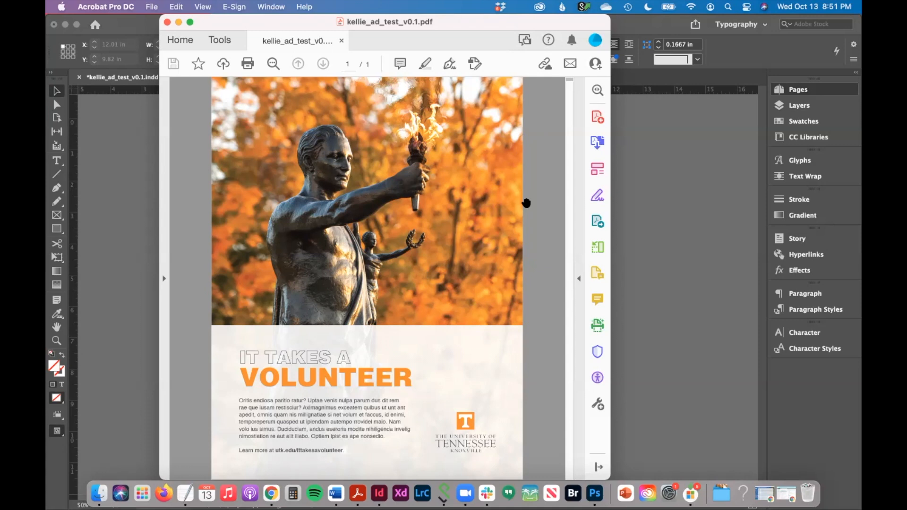
# Return to InDesign and package the ad, saving it first, into a kellie_ad_test_1.0 folder in Exercise 4 with fonts, links, IDML and PDF
pyautogui.click(148, 170)
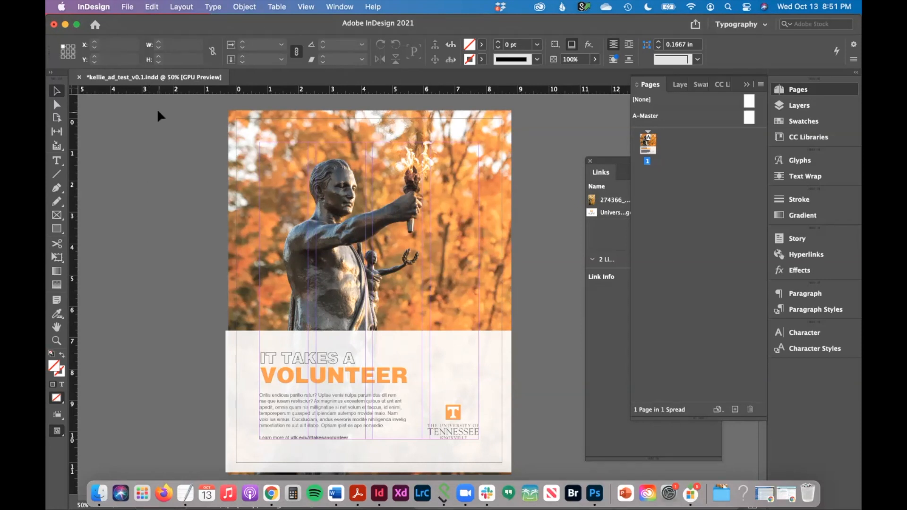
pyautogui.click(127, 7)
pyautogui.click(140, 377)
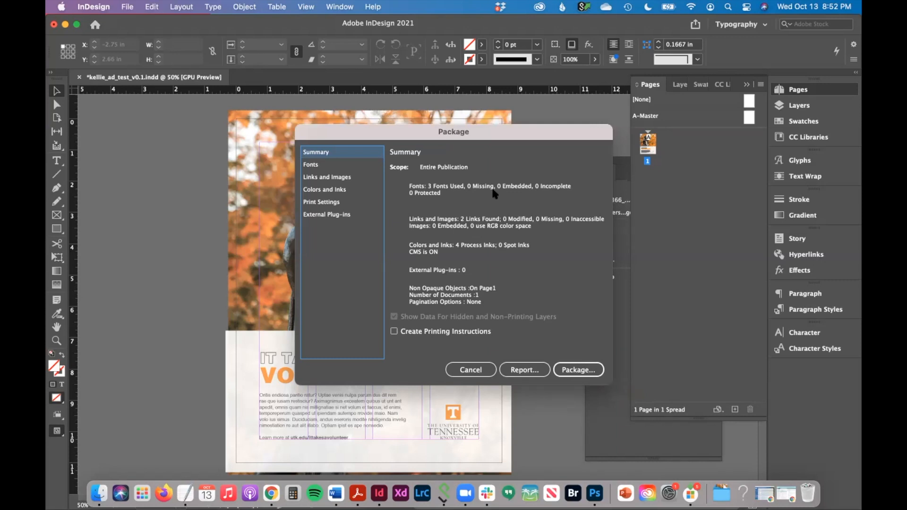
pyautogui.click(582, 369)
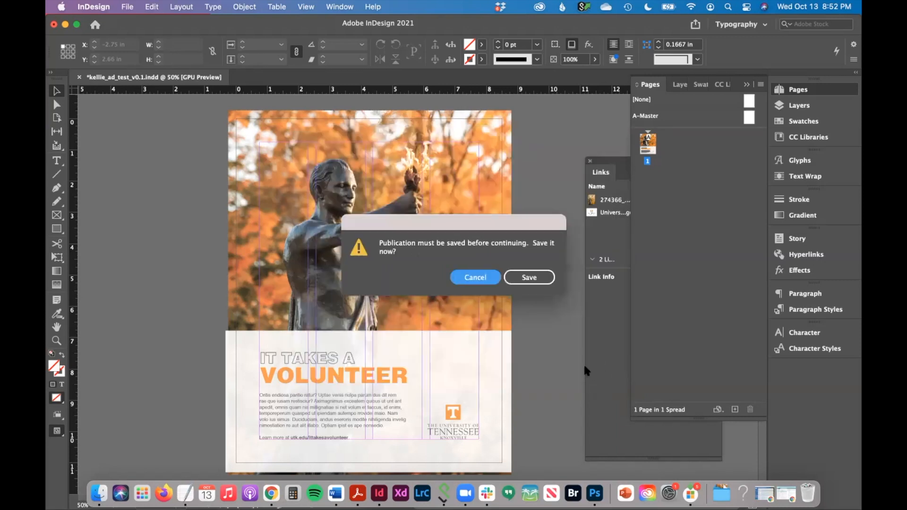
pyautogui.click(530, 279)
pyautogui.write('1')
pyautogui.press('Return')
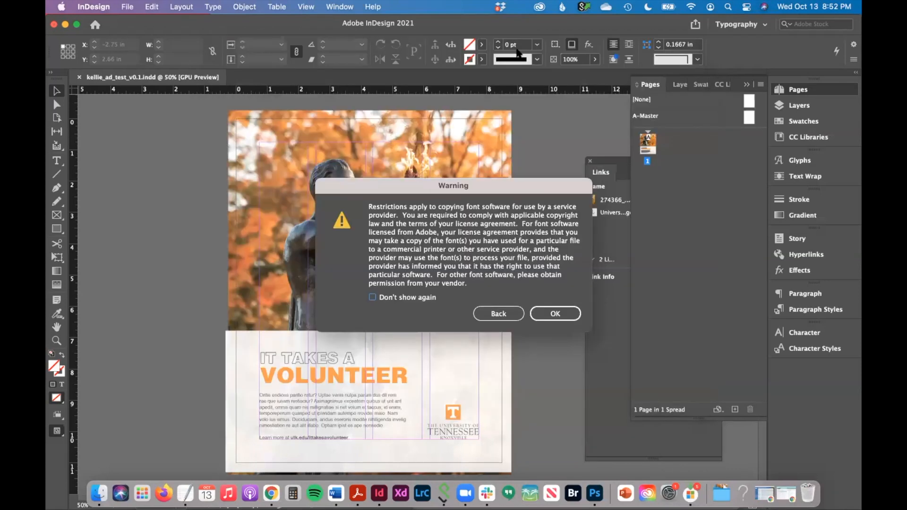
pyautogui.click(551, 314)
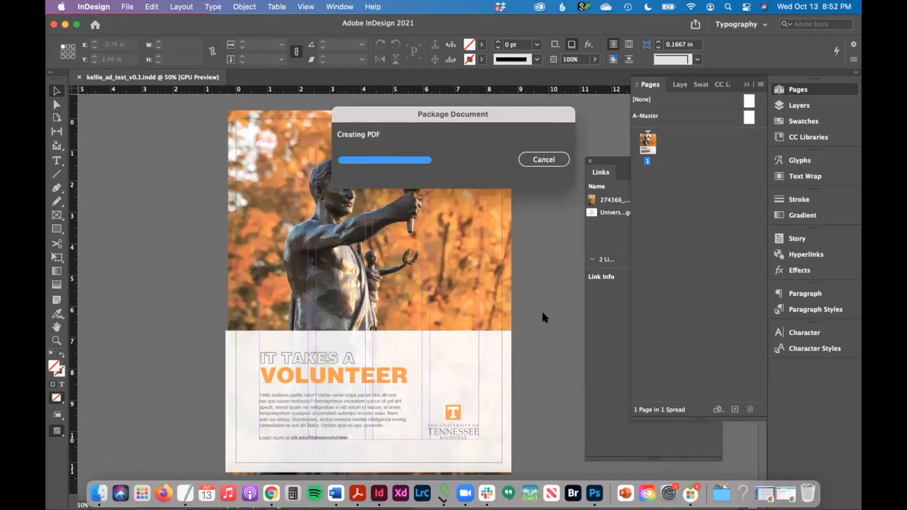
# Examine the kellie_ad_test_1.0 package folder in Finder, including its IDML and PDF files and the Document fonts and Links subfolders
pyautogui.click(208, 107)
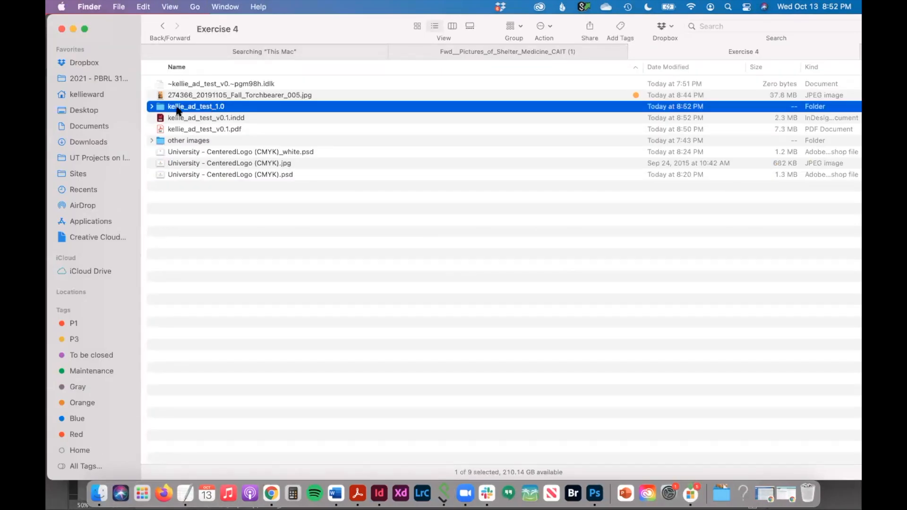
pyautogui.doubleClick(166, 106)
pyautogui.click(222, 107)
pyautogui.click(221, 118)
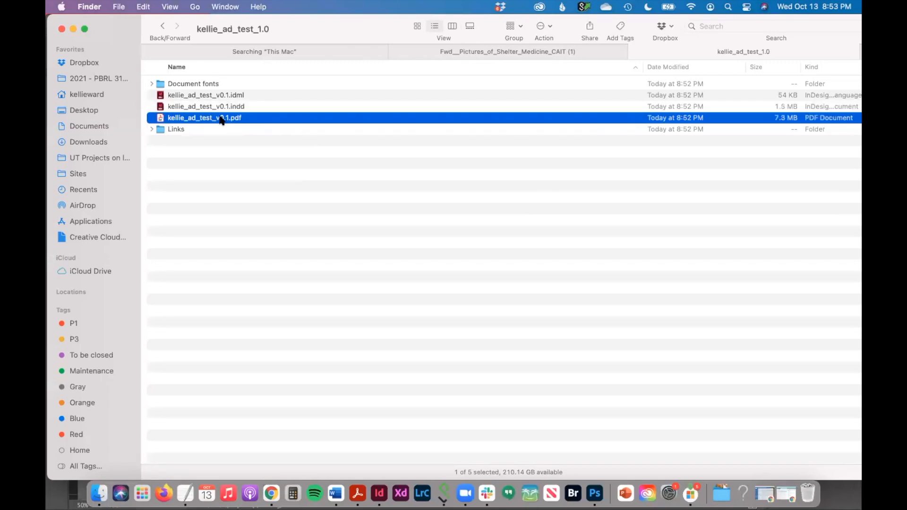
pyautogui.click(221, 95)
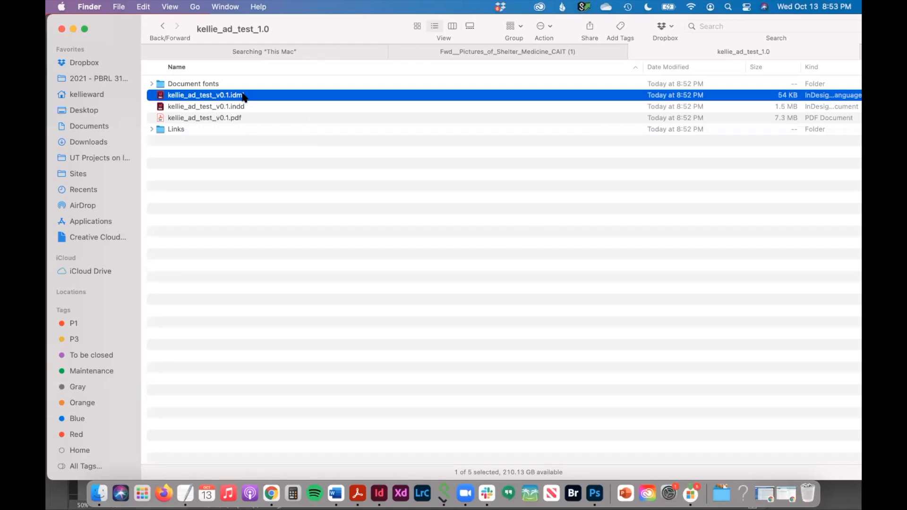
pyautogui.click(151, 85)
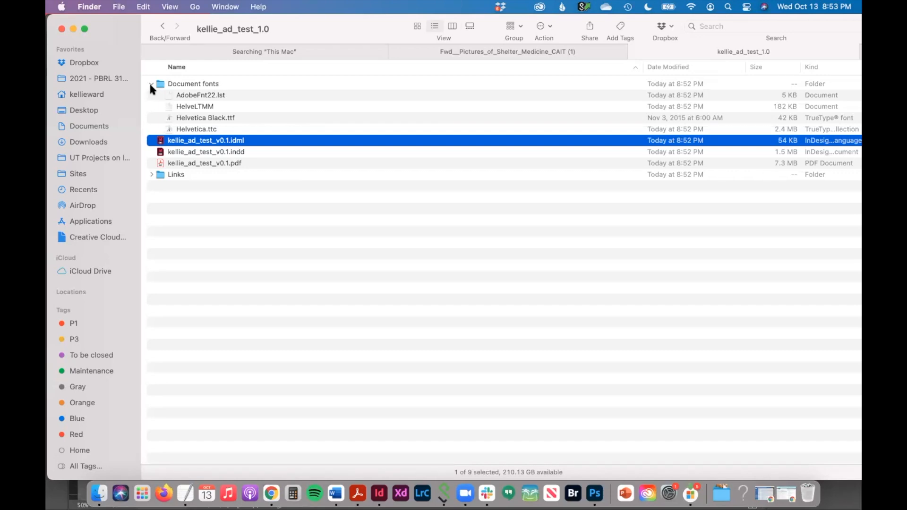
pyautogui.click(151, 84)
pyautogui.click(151, 129)
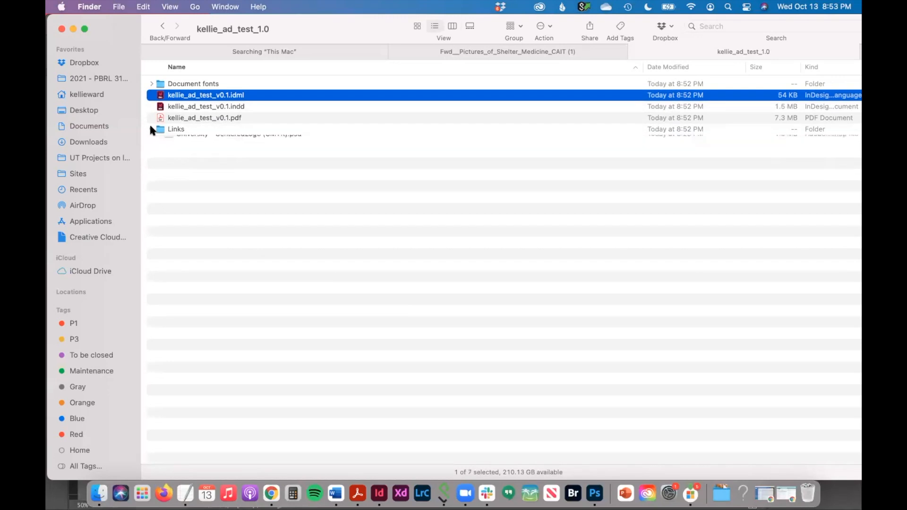
pyautogui.click(151, 129)
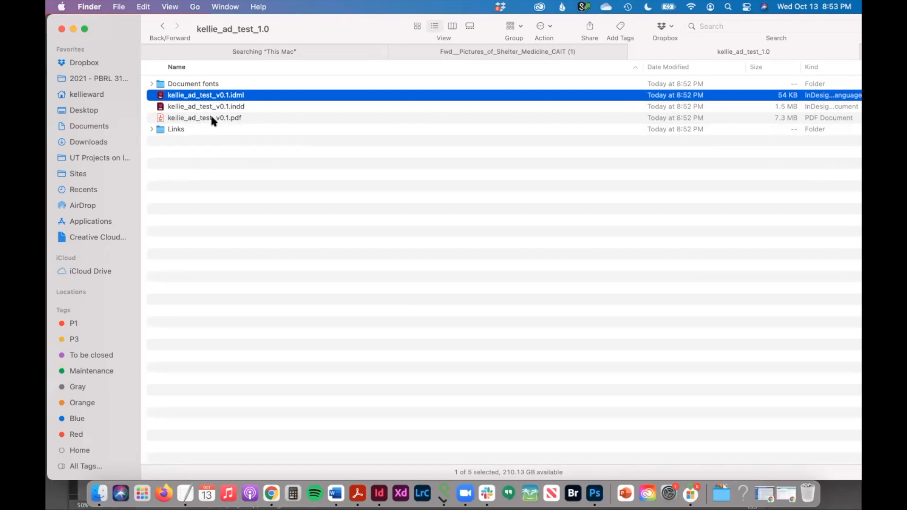
# Open the packaged kellie_ad_test_v0.1.pdf and look over its page
pyautogui.doubleClick(199, 118)
pyautogui.scroll(-5, 340, 367)
pyautogui.scroll(3, 340, 366)
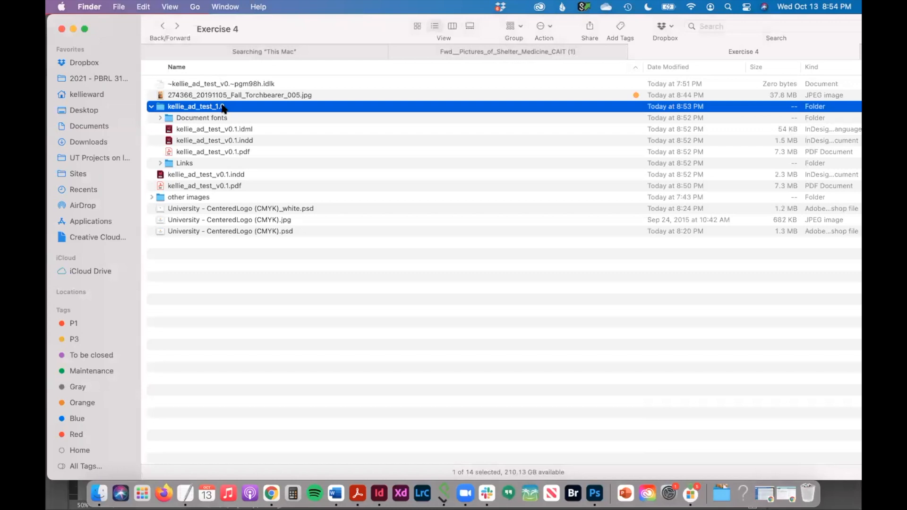
# Compress the kellie_ad_test_1.0 package folder into a ZIP archive in the Exercise 4 folder
pyautogui.rightClick(223, 108)
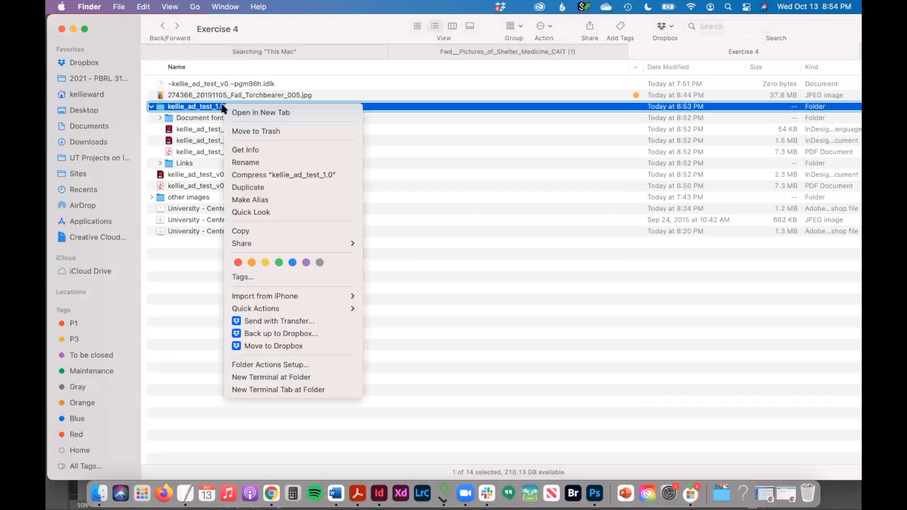
pyautogui.click(250, 175)
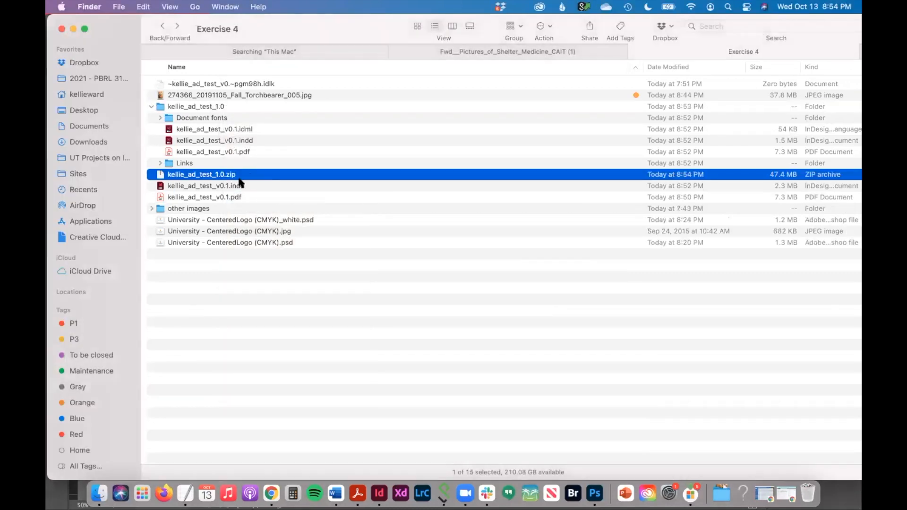
pyautogui.click(223, 353)
# Extract kellie_ad_test_1.0.zip within the Exercise 4 folder and check the contents of the extracted folder
pyautogui.click(182, 176)
pyautogui.click(151, 106)
pyautogui.doubleClick(189, 118)
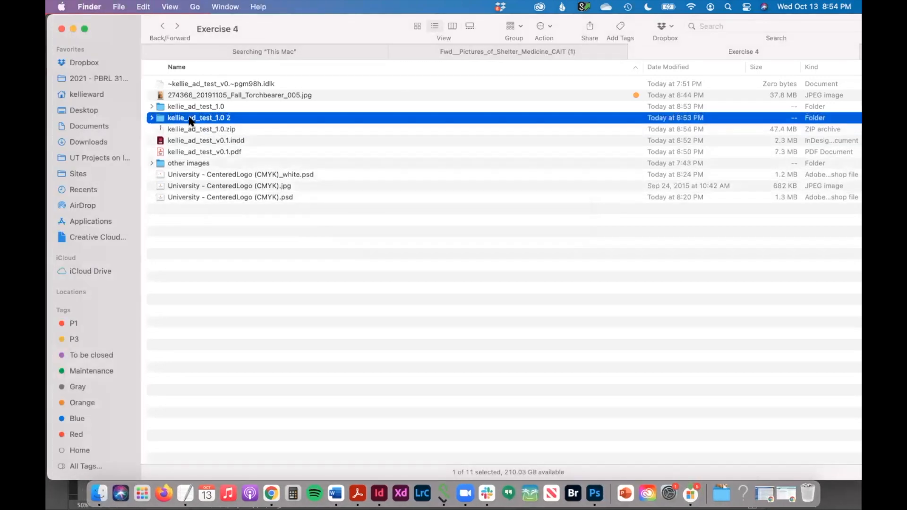
pyautogui.click(151, 118)
pyautogui.click(151, 118)
pyautogui.click(417, 435)
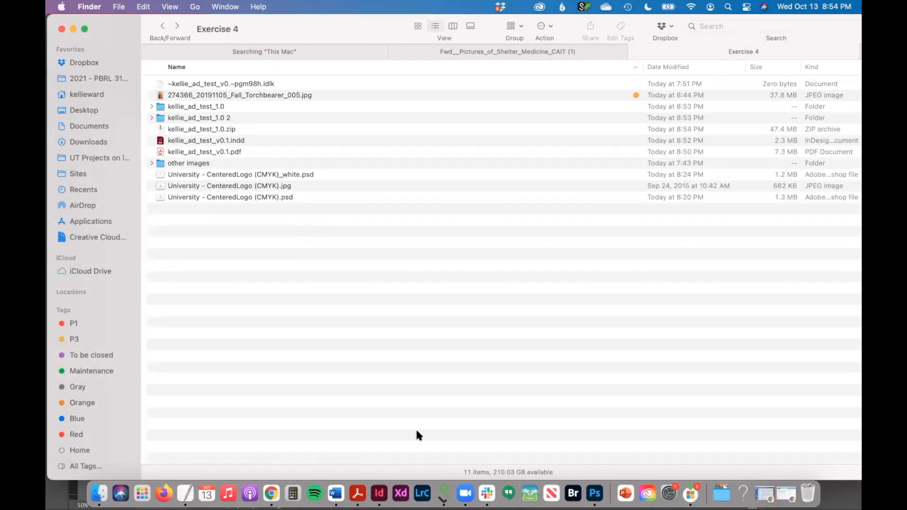